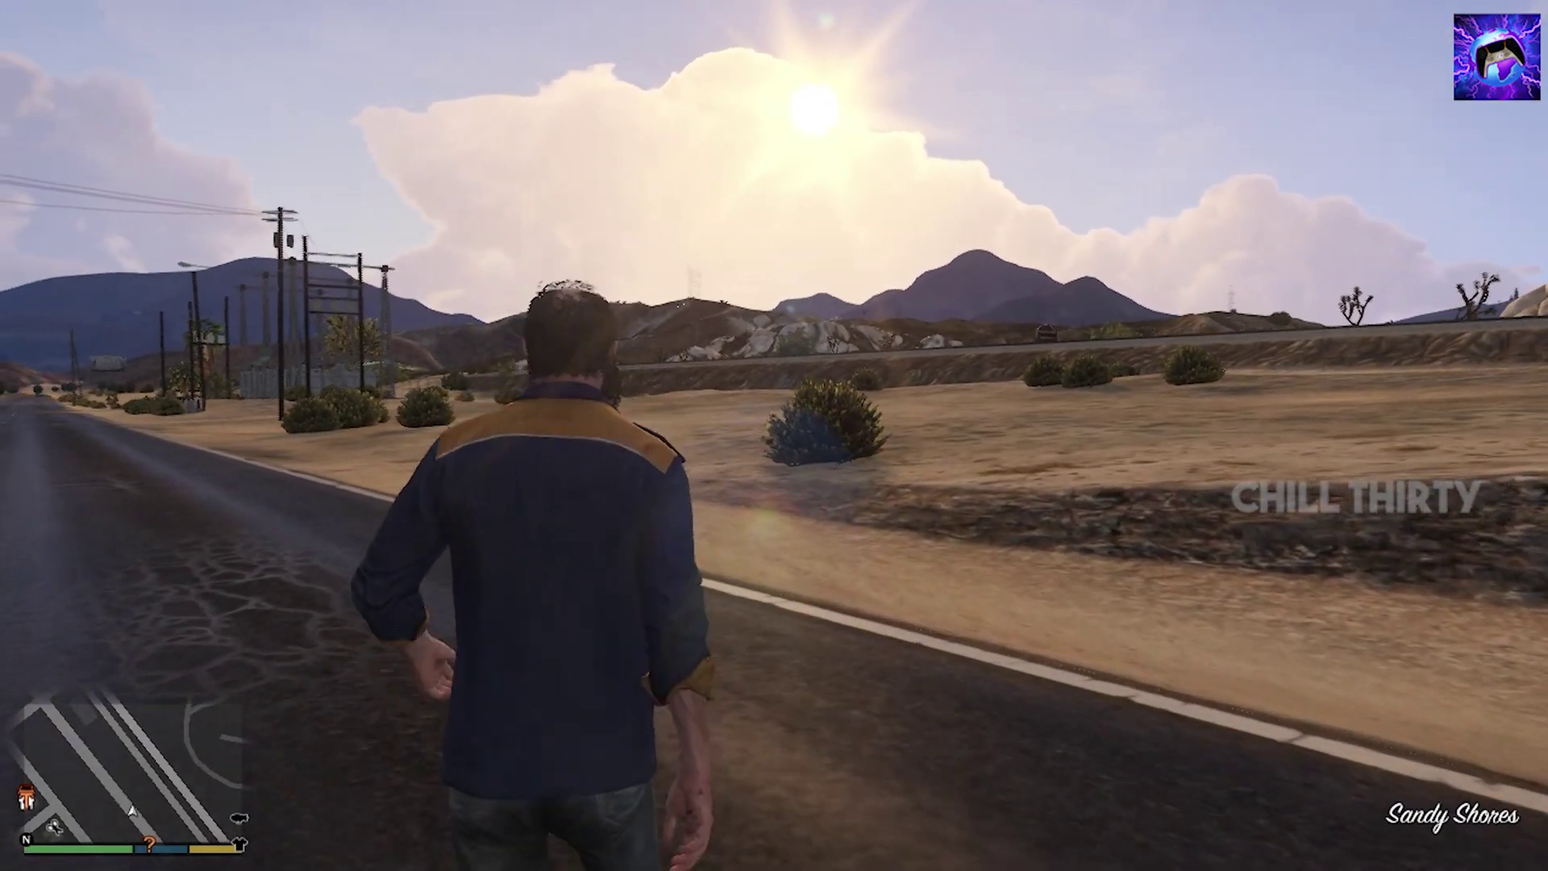
{"action": "key", "text": "w"}
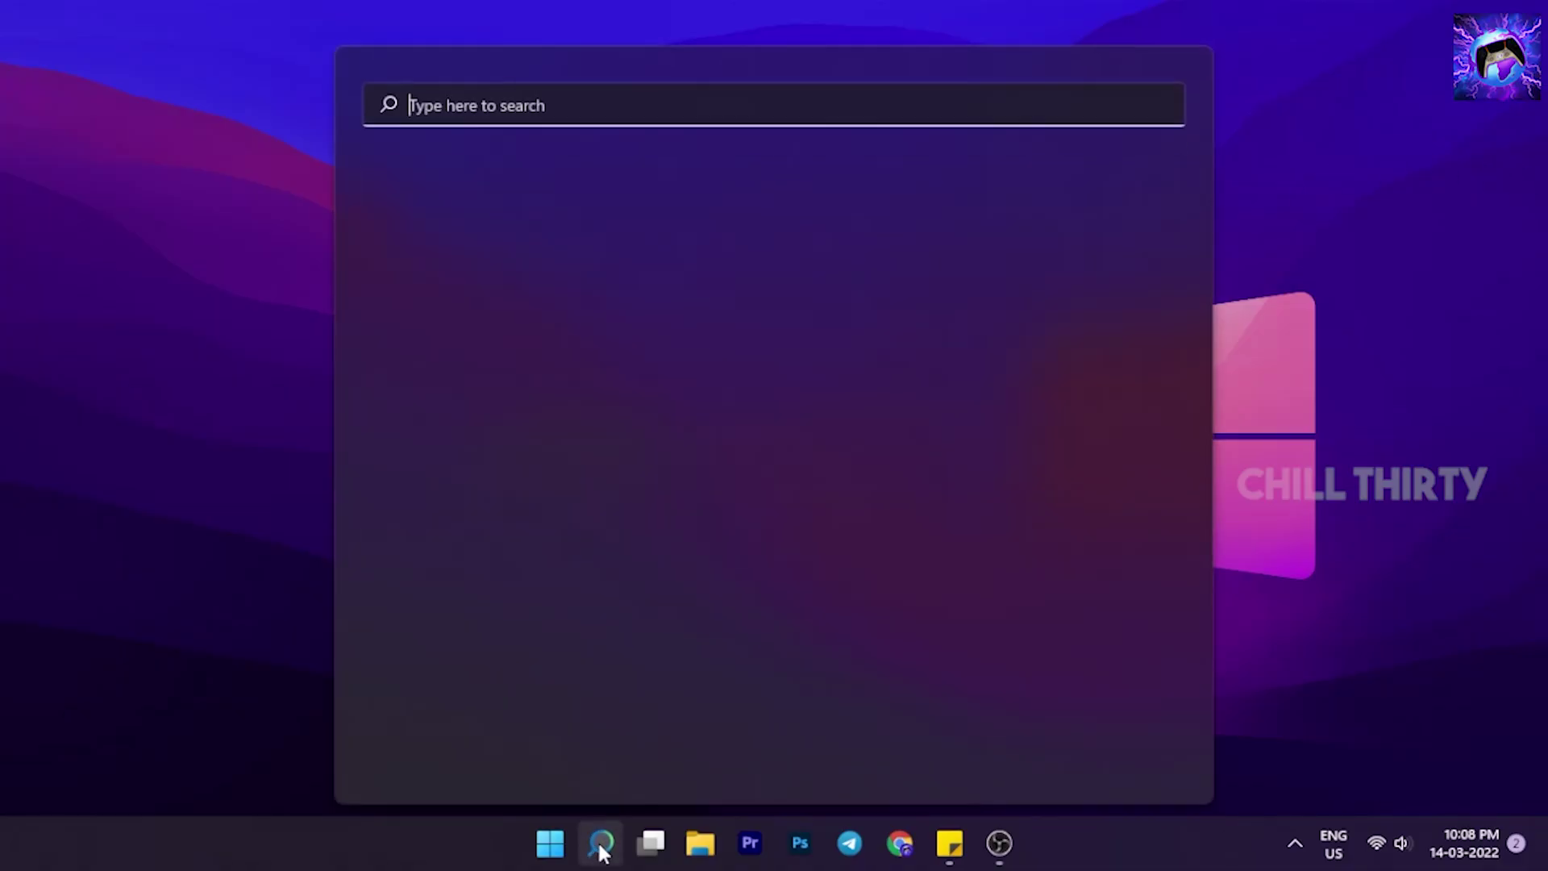
Open Cortana's advanced options from Settings > Apps > Apps & features.
{"action": "type", "text": "SETT"}
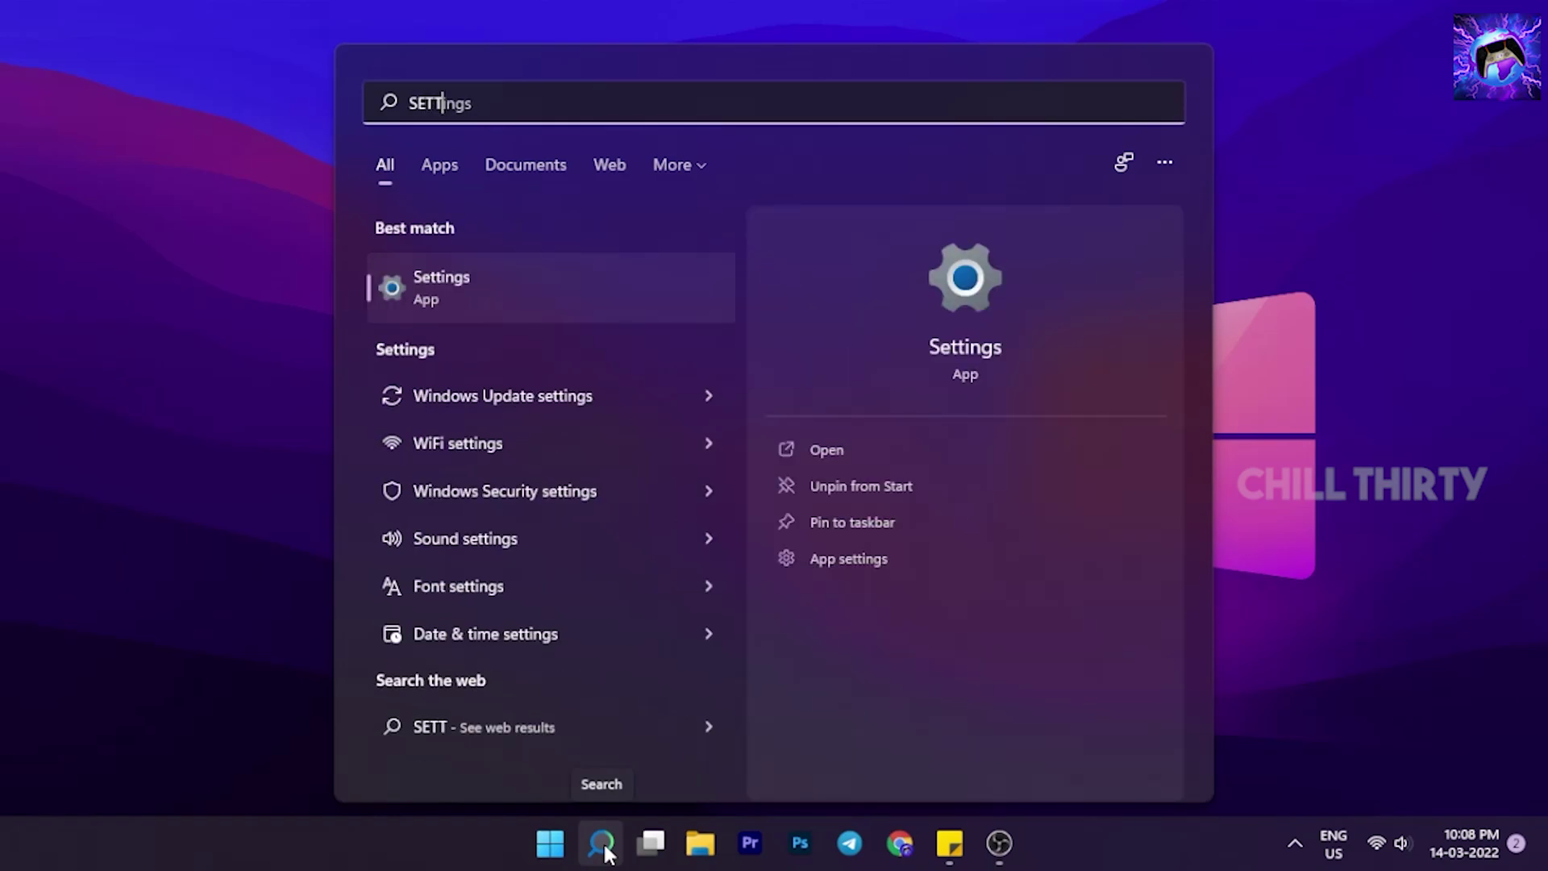
{"action": "left_click", "coordinate": [525, 304]}
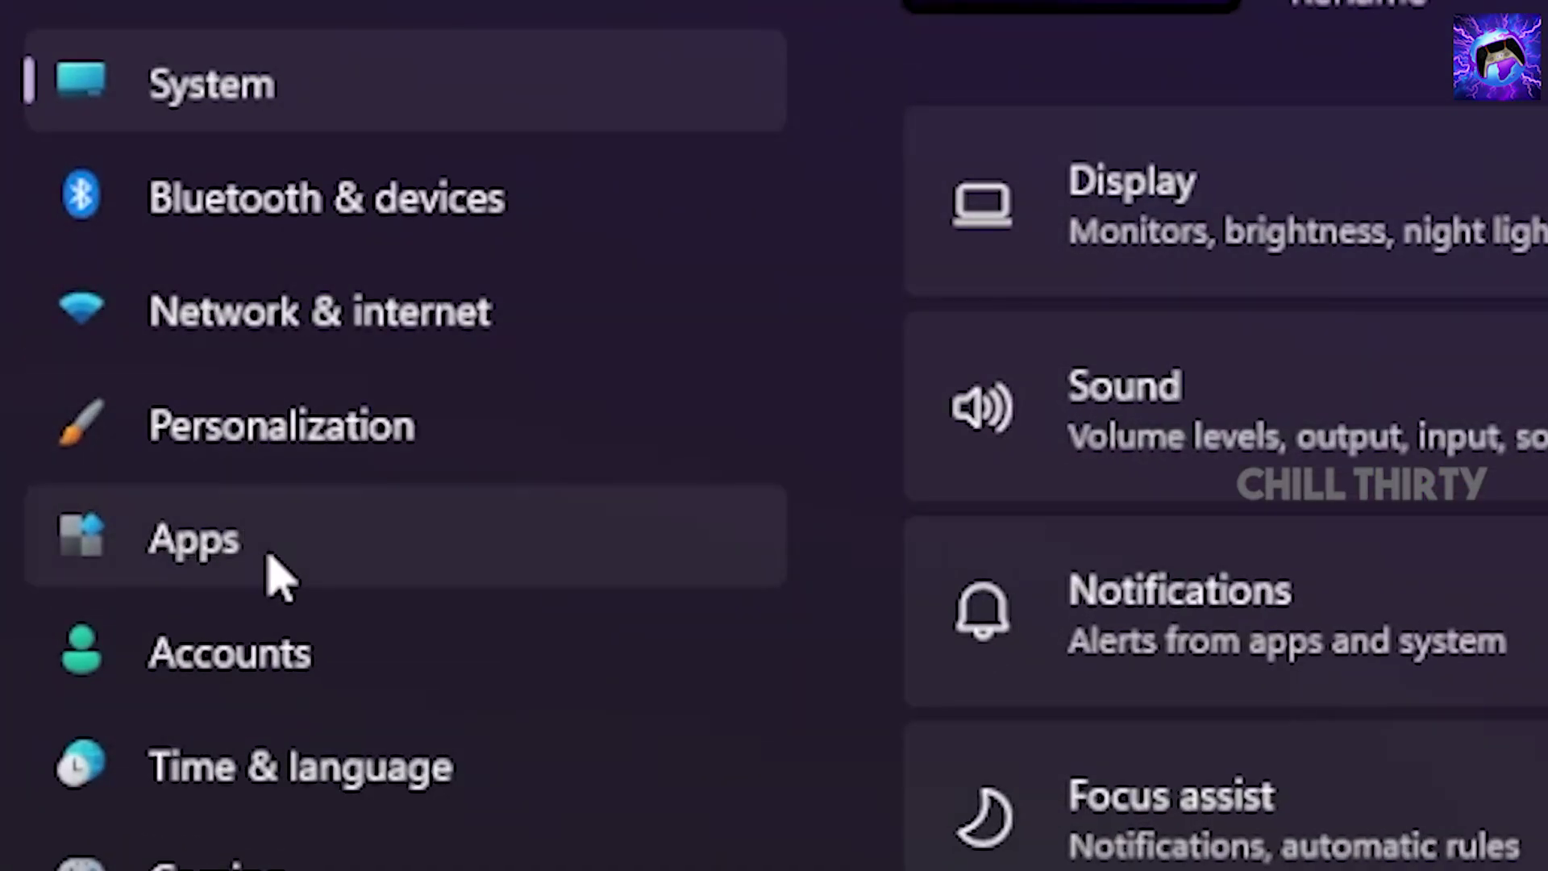
{"action": "left_click", "coordinate": [270, 556]}
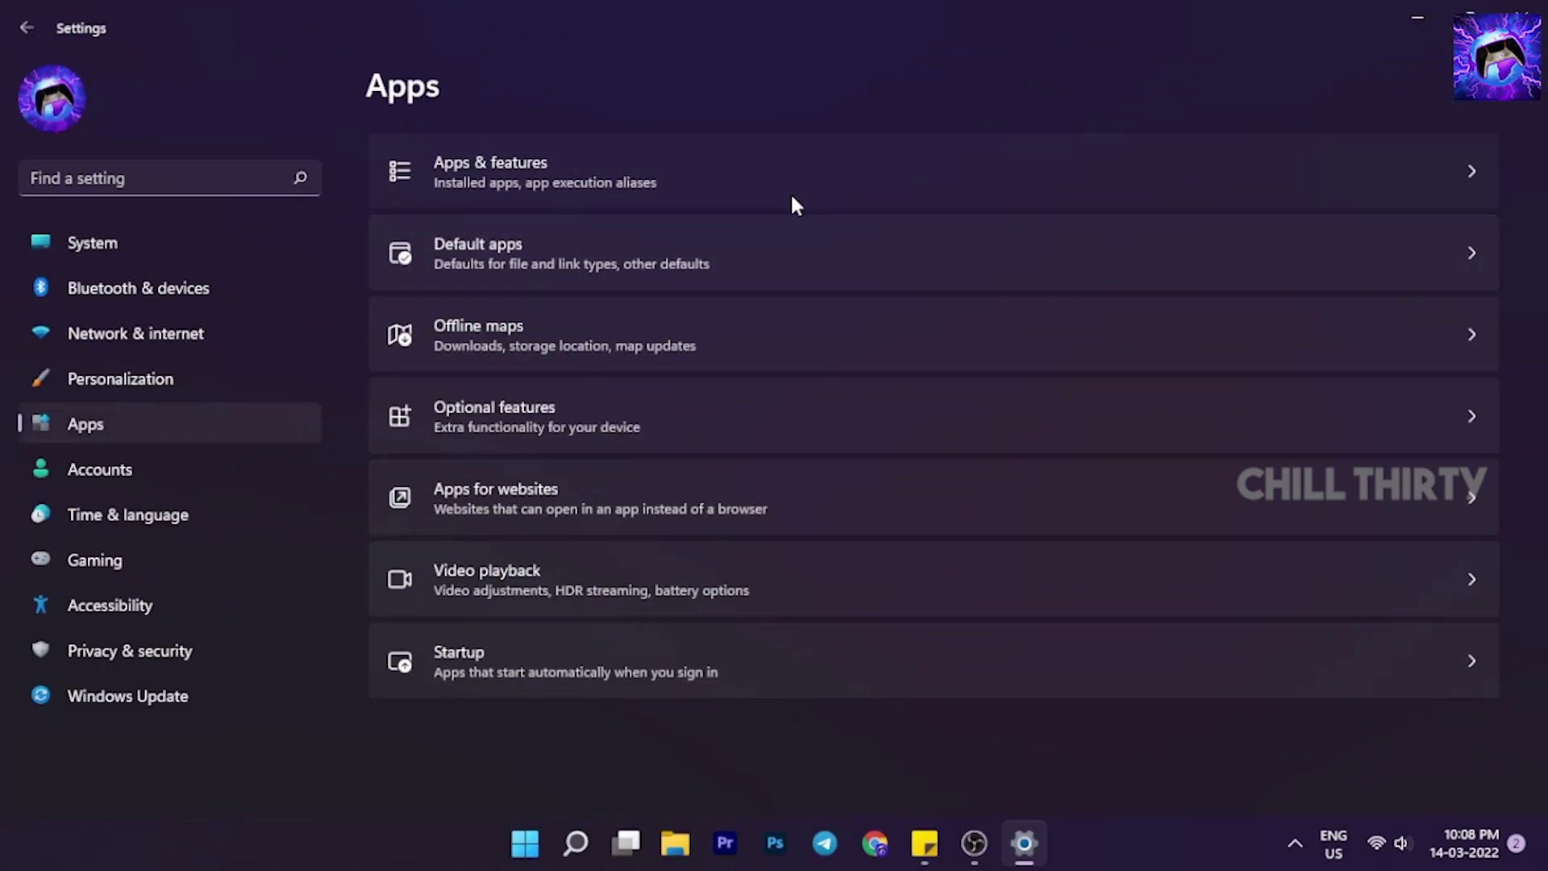
{"action": "left_click", "coordinate": [795, 204]}
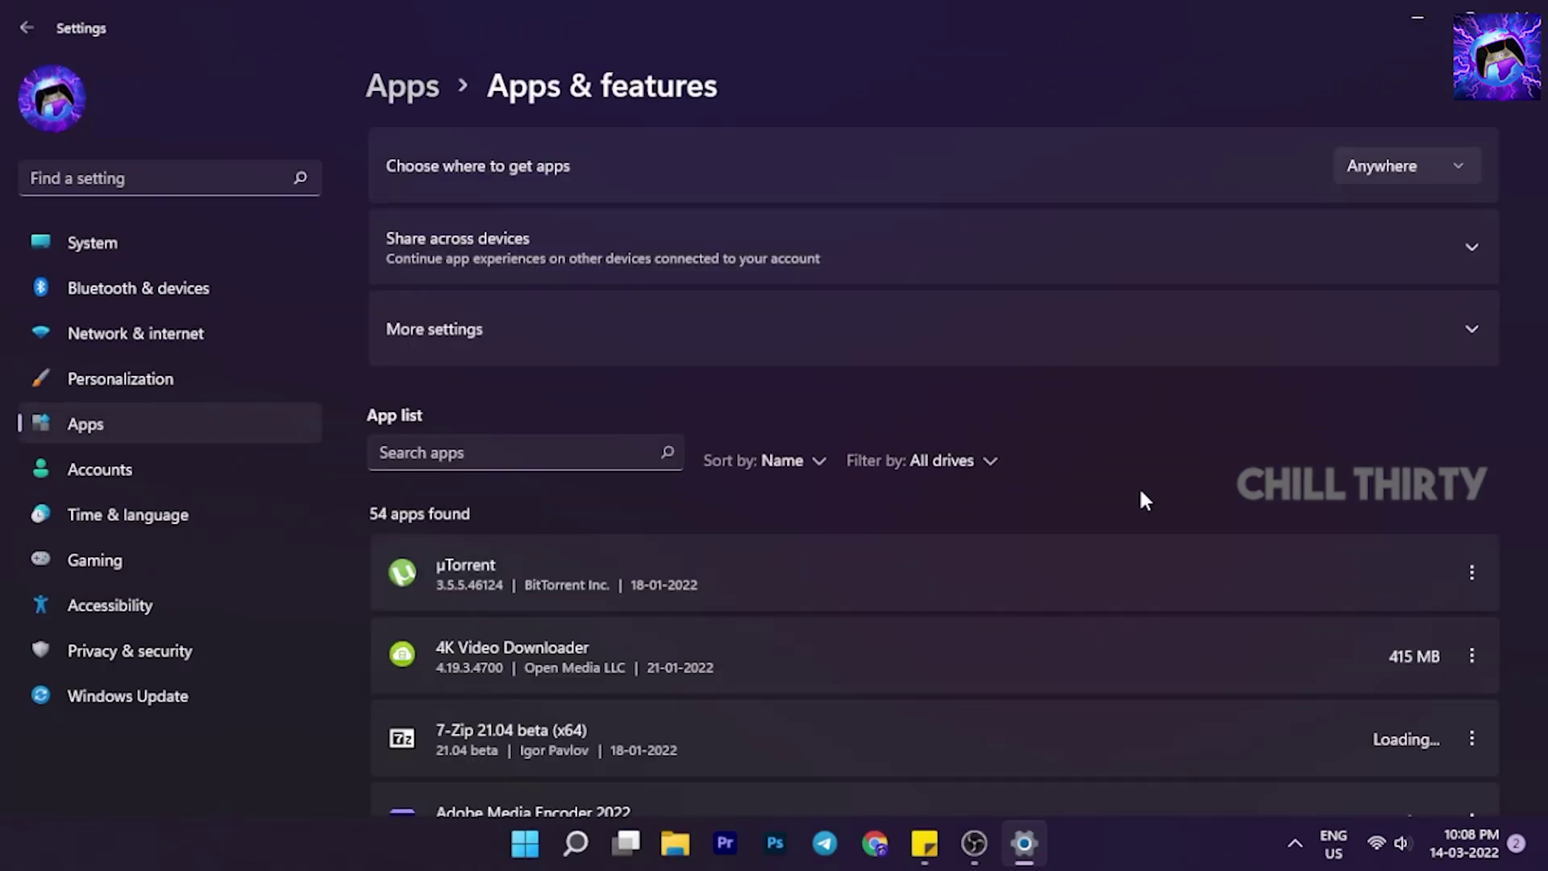
{"action": "scroll", "coordinate": [1140, 497], "scroll_direction": "down", "scroll_amount": 10}
{"action": "scroll", "coordinate": [1139, 498], "scroll_direction": "down", "scroll_amount": 5}
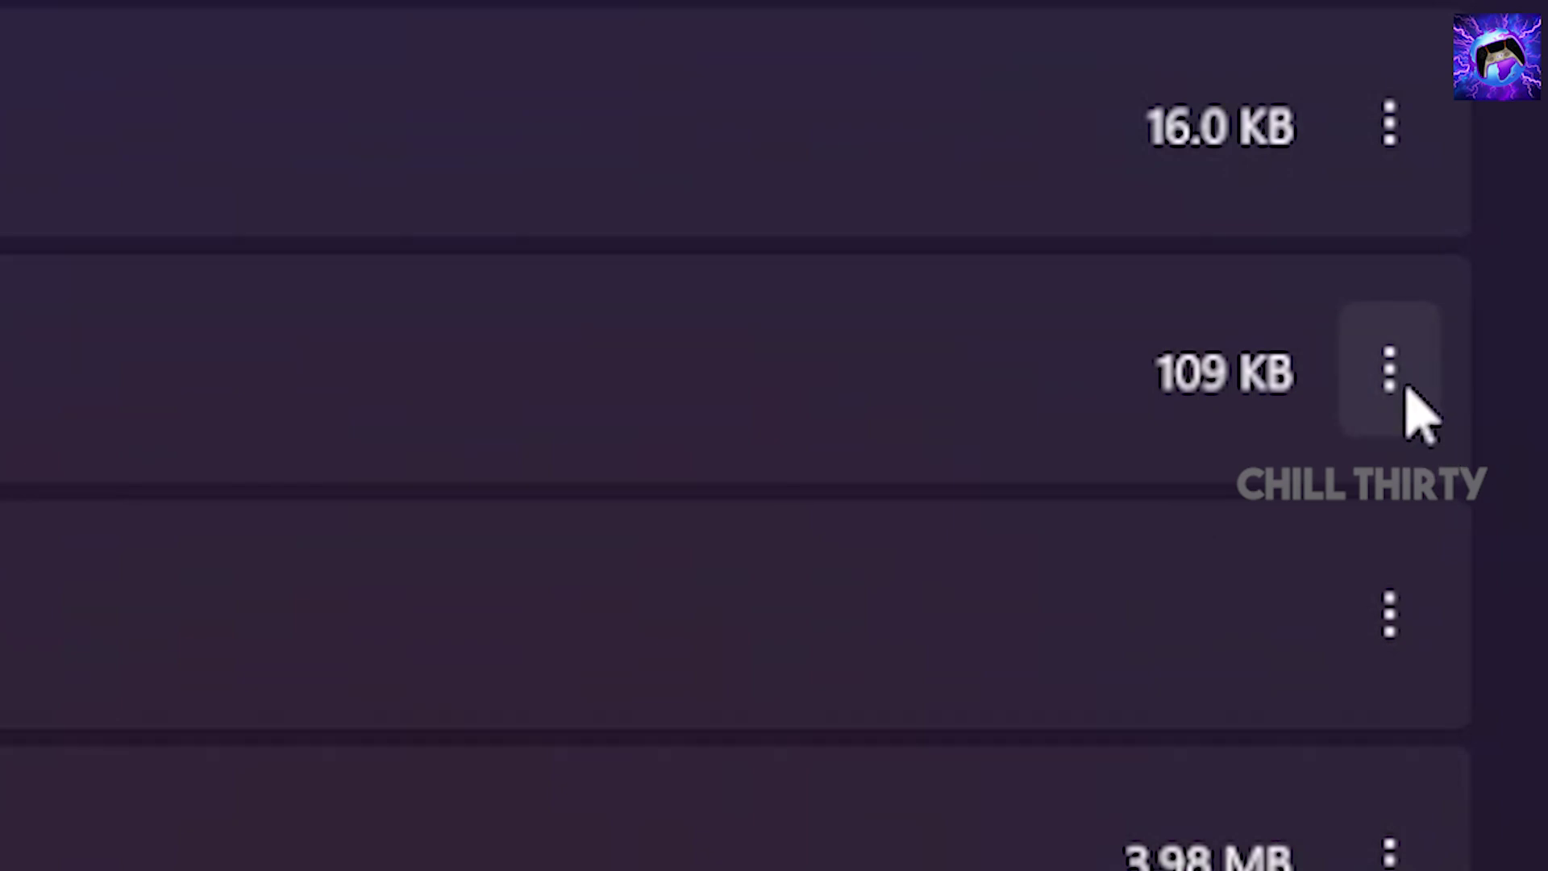
{"action": "left_click", "coordinate": [1389, 373]}
{"action": "left_click", "coordinate": [1091, 511]}
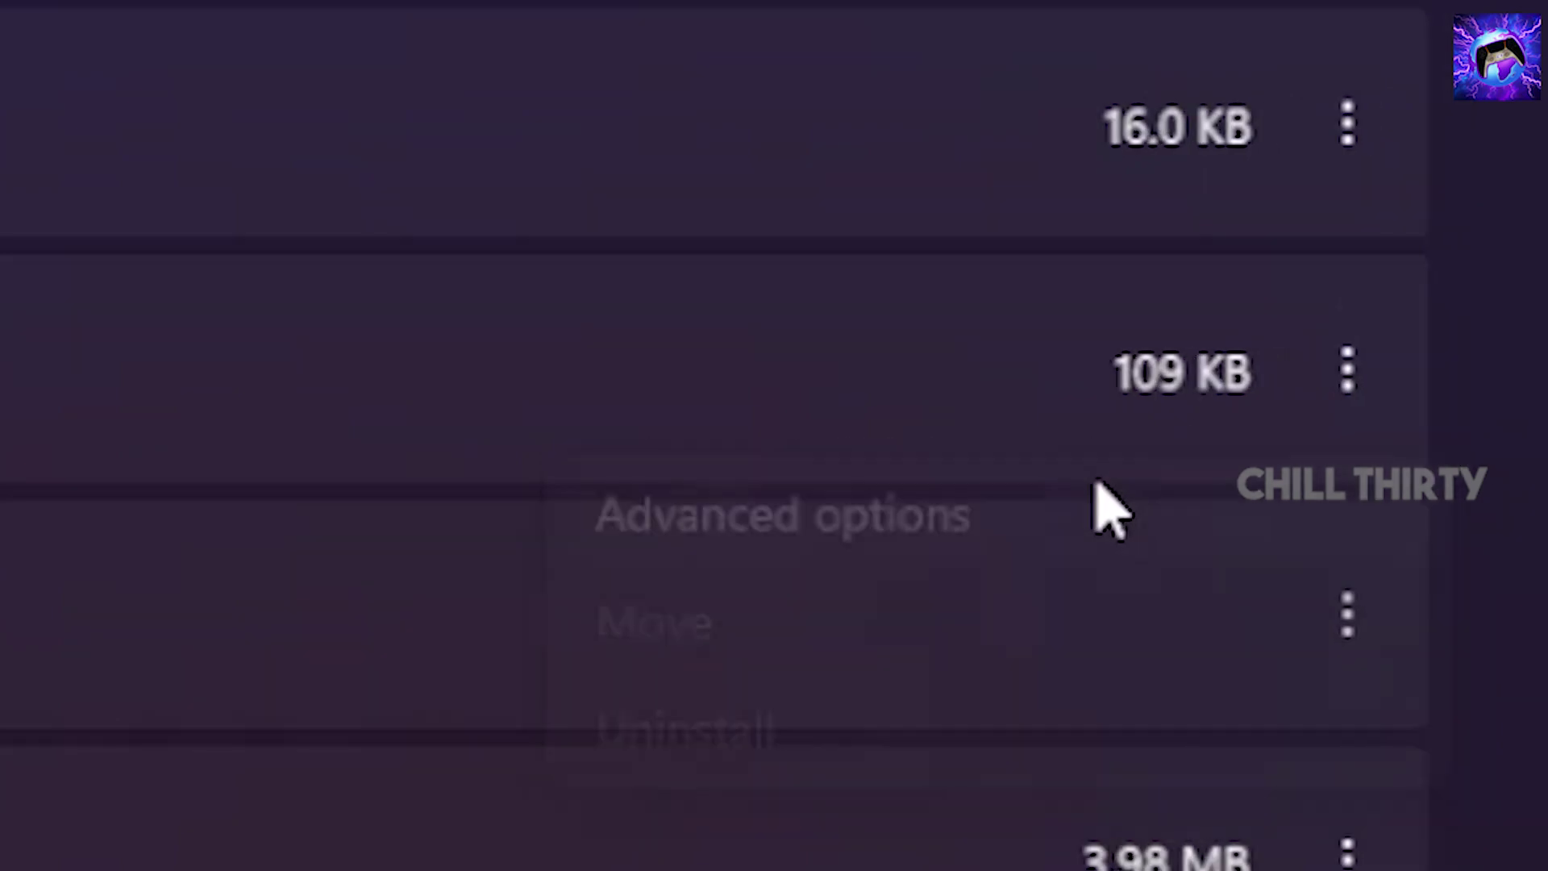
Turn off Cortana's microphone access and log-in startup, and set background running to Never.
{"action": "left_click", "coordinate": [393, 486]}
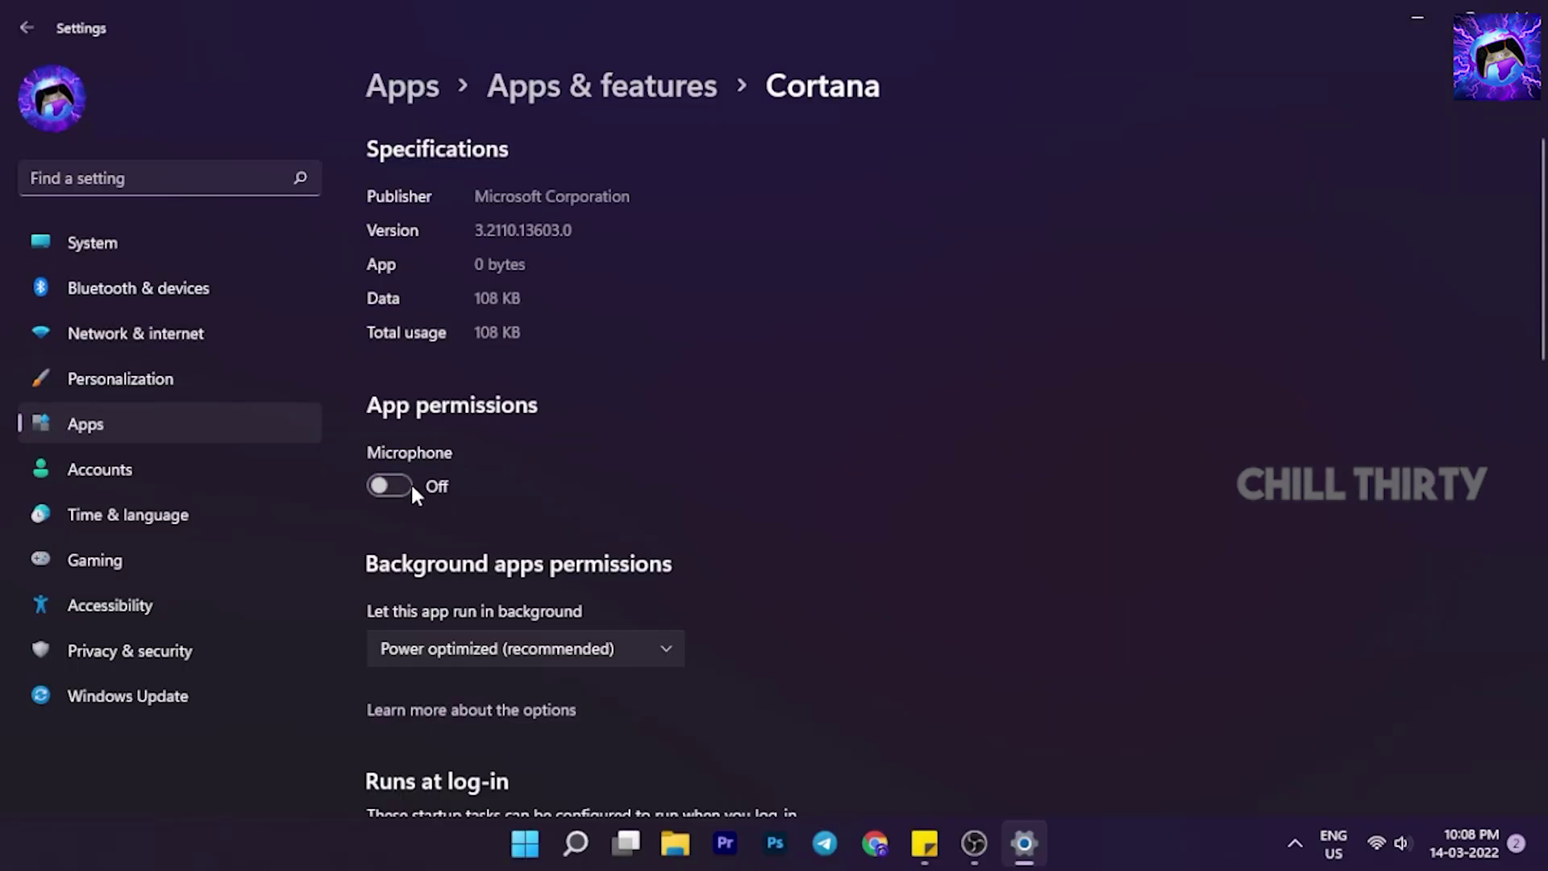
{"action": "scroll", "coordinate": [815, 460], "scroll_direction": "down", "scroll_amount": 3}
{"action": "left_click", "coordinate": [390, 679]}
{"action": "scroll", "coordinate": [703, 632], "scroll_direction": "down", "scroll_amount": 5}
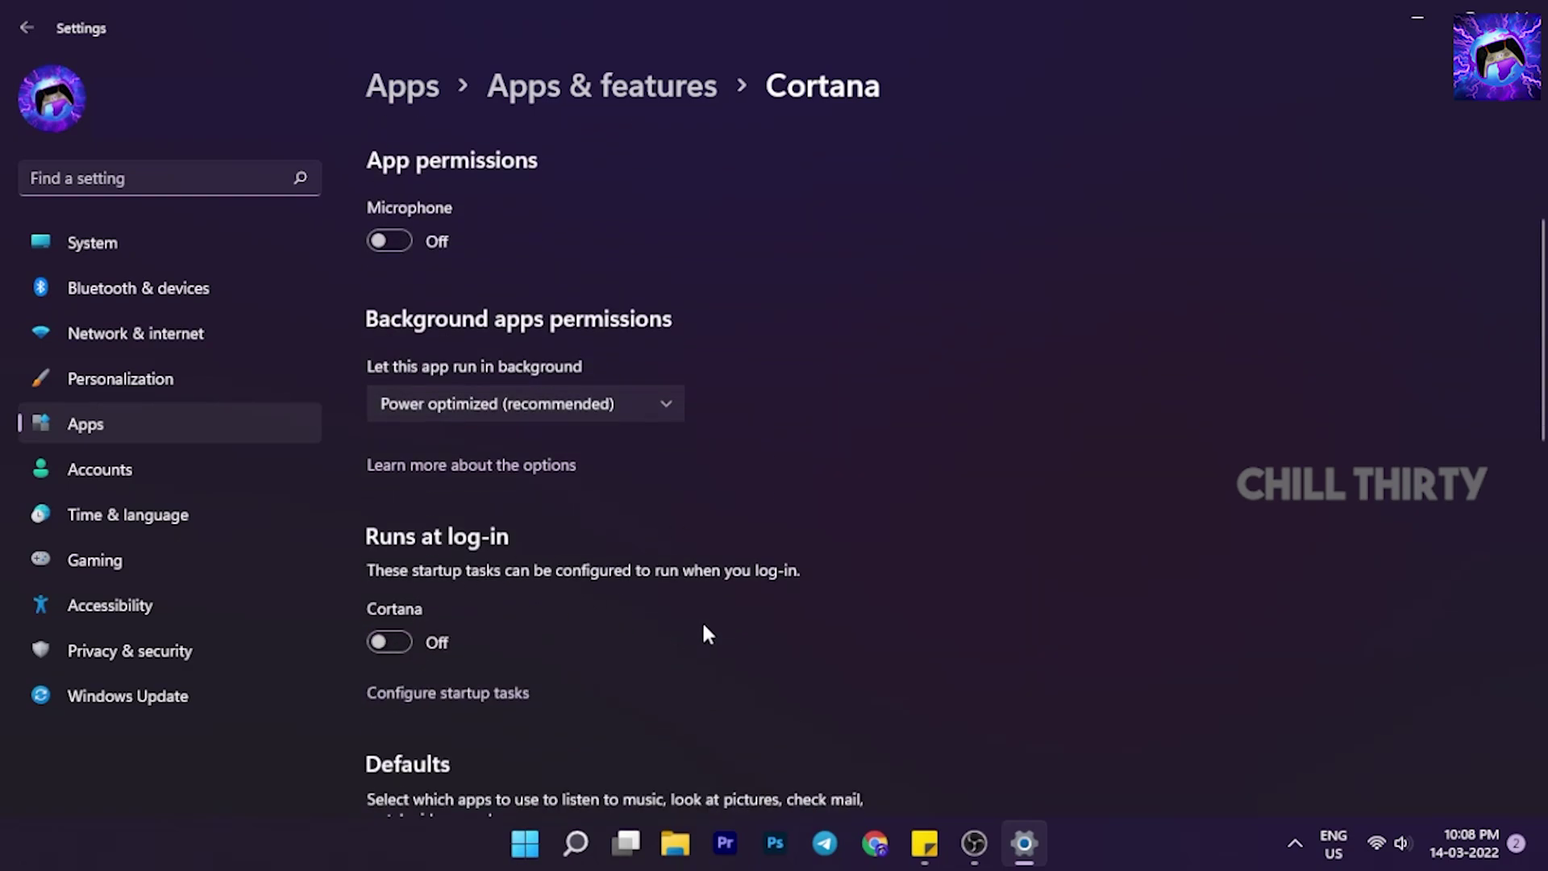
{"action": "scroll", "coordinate": [598, 620], "scroll_direction": "up", "scroll_amount": 3}
{"action": "left_click", "coordinate": [547, 339]}
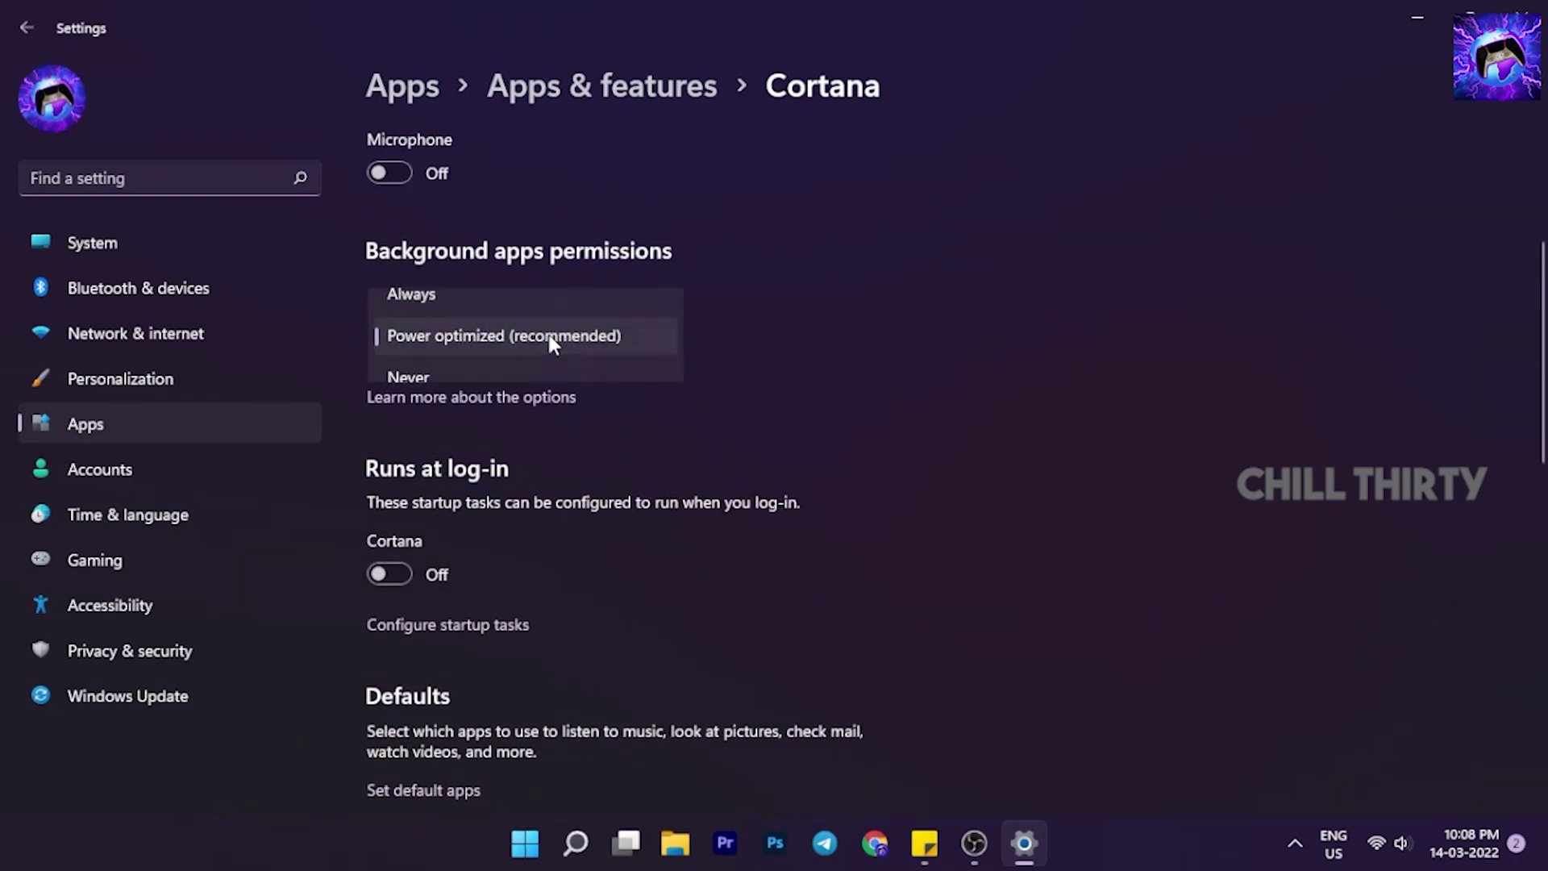
{"action": "left_click", "coordinate": [471, 378]}
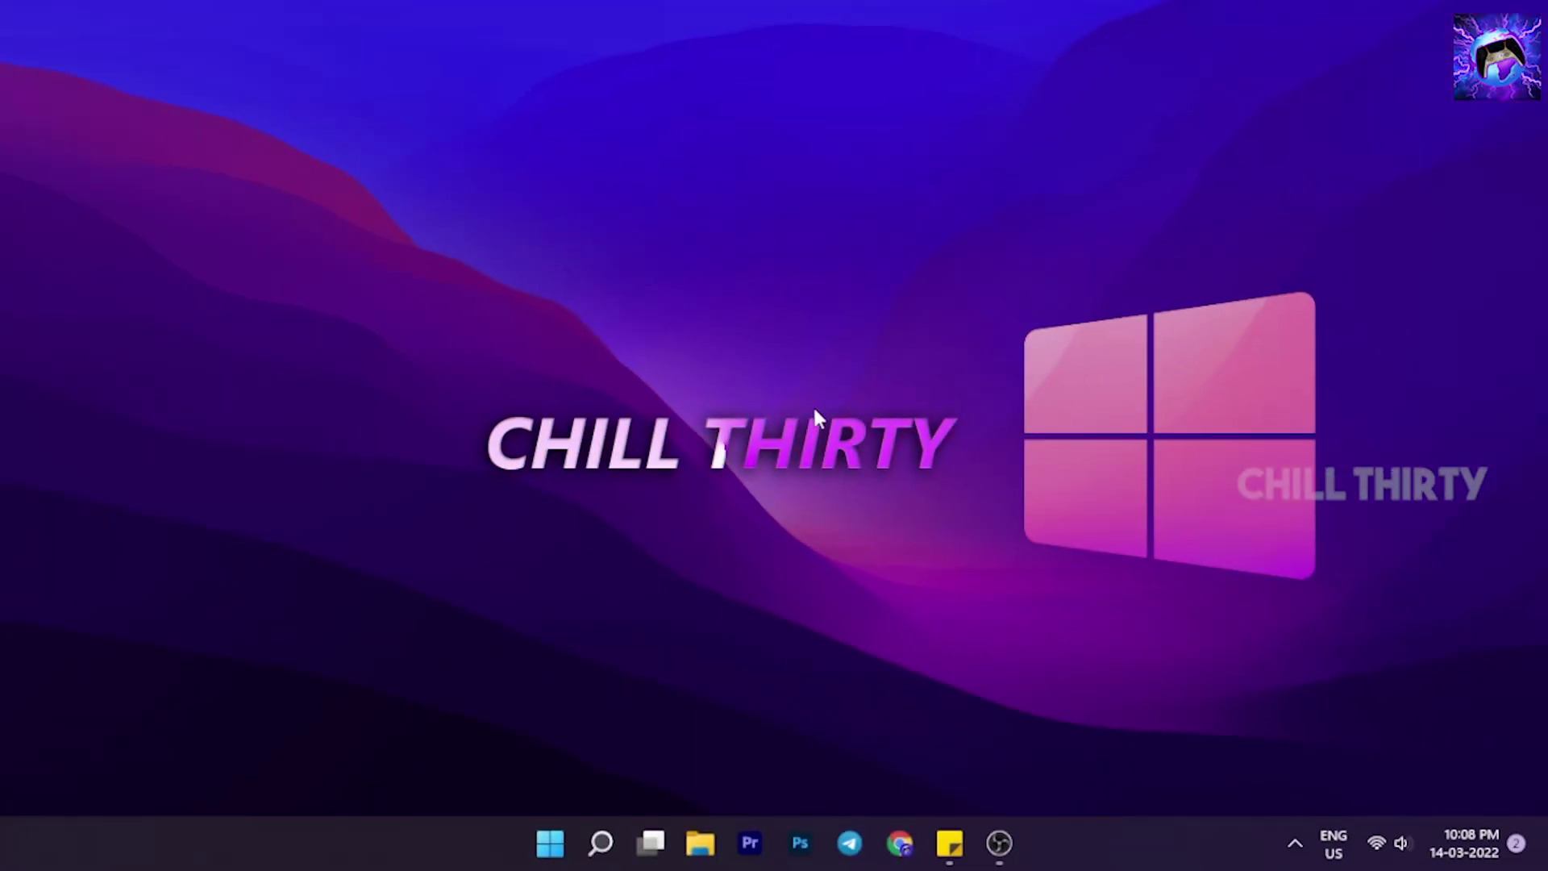
Switch on Storage Sense in System > Storage and open its settings.
{"action": "left_click", "coordinate": [605, 826]}
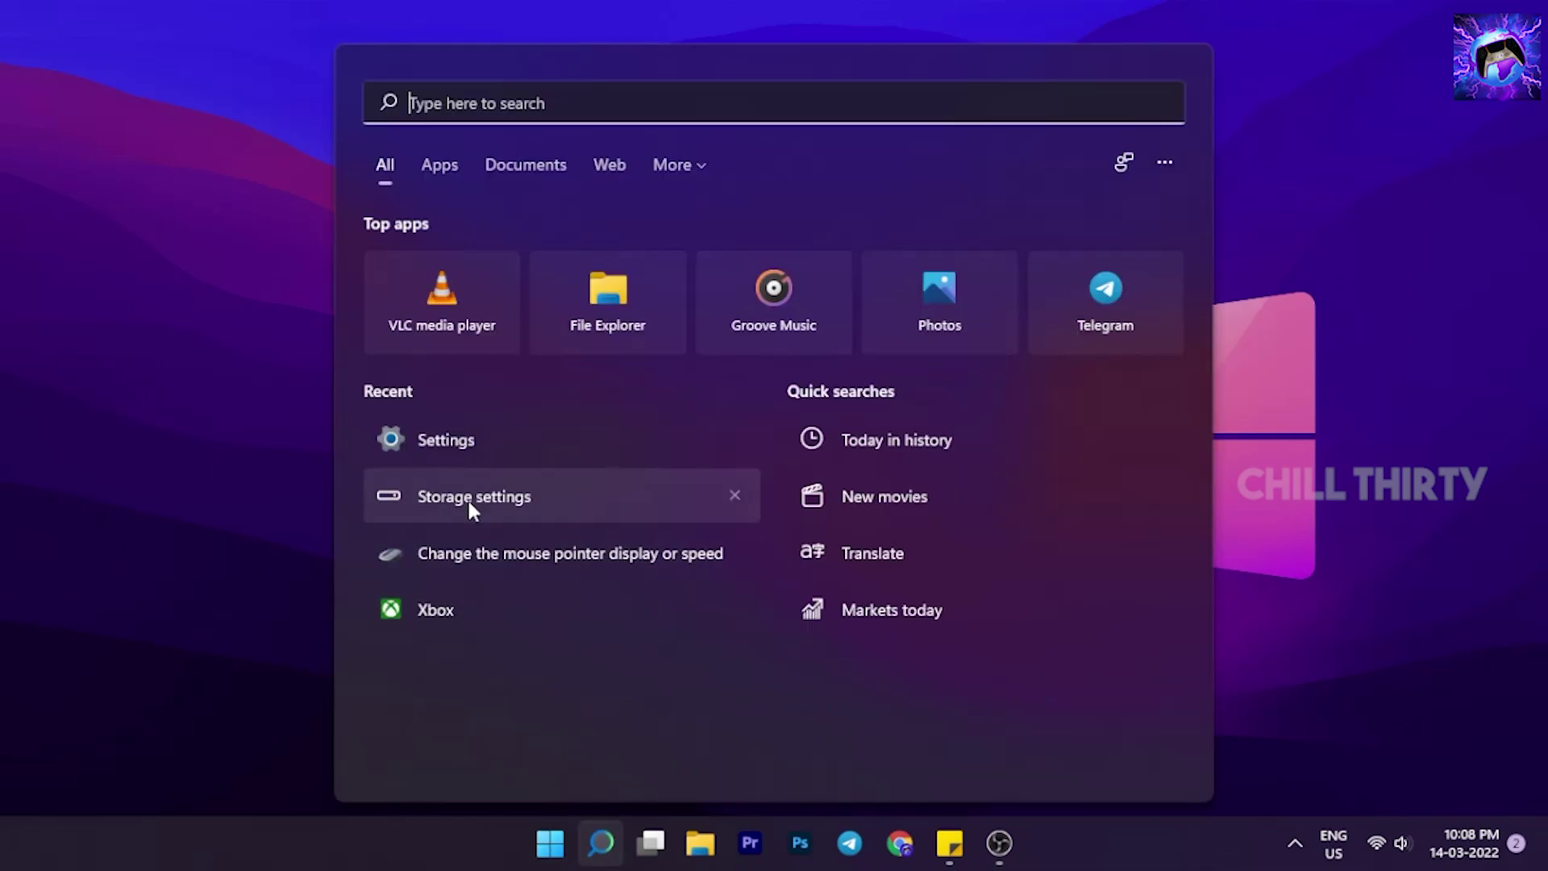
{"action": "left_click", "coordinate": [460, 437]}
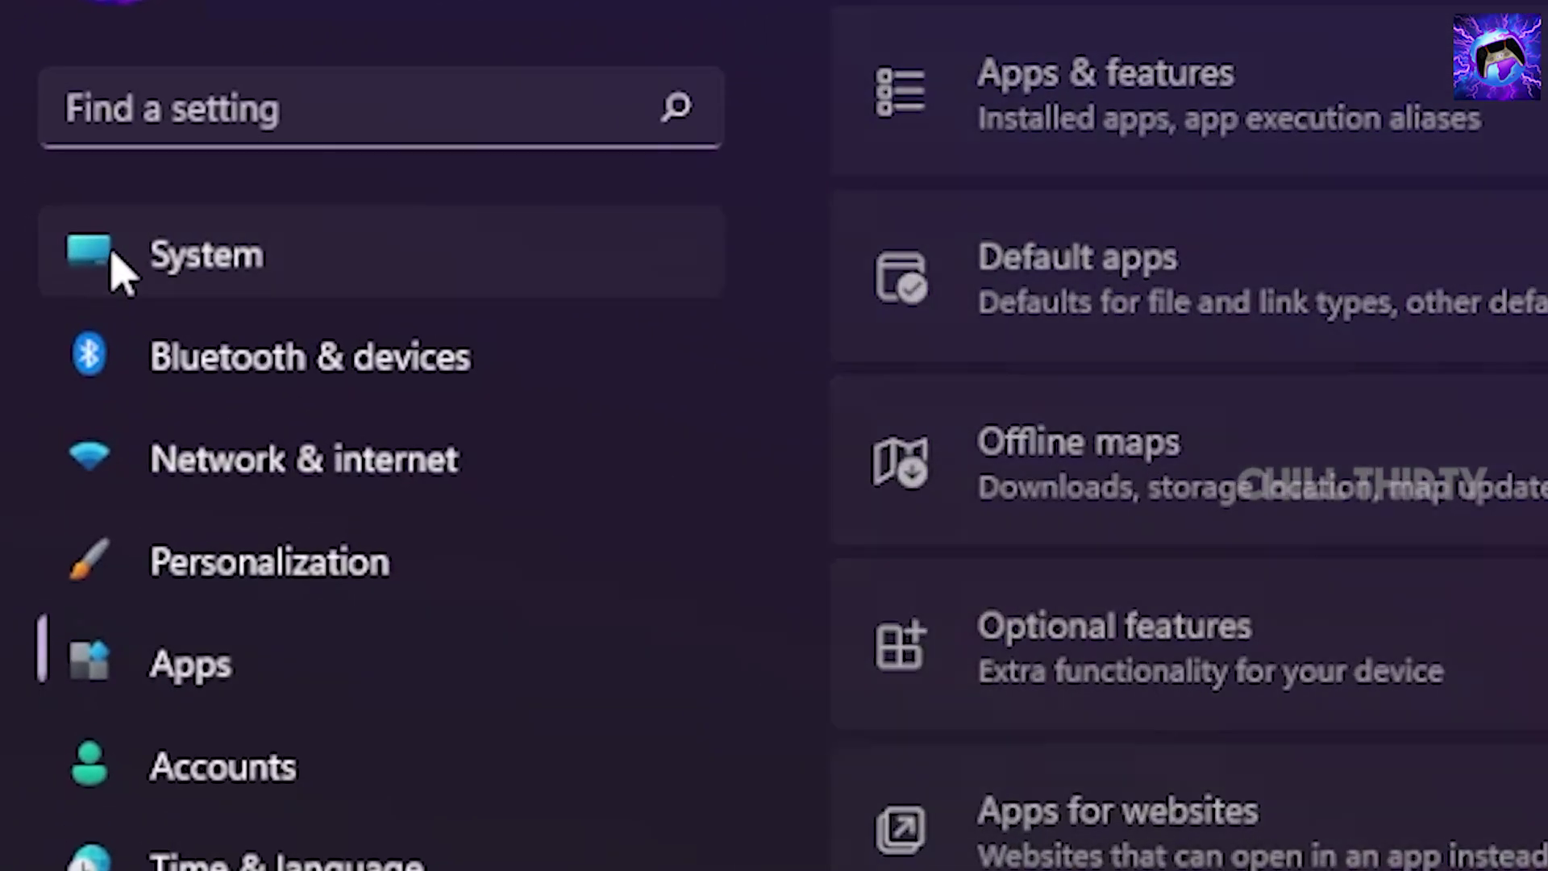
{"action": "left_click", "coordinate": [51, 250]}
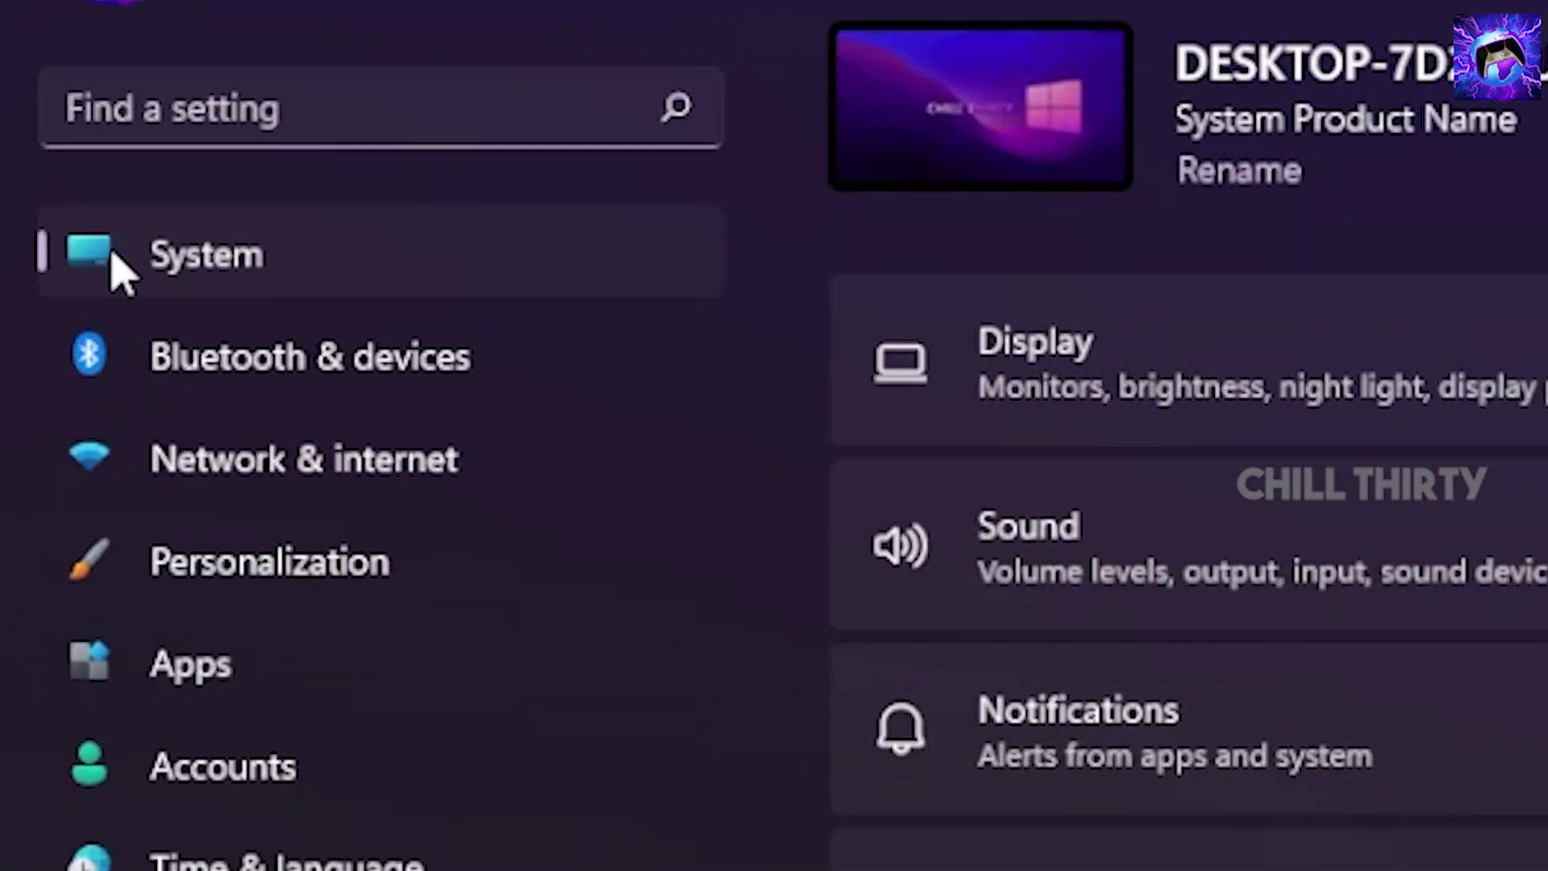
{"action": "left_click", "coordinate": [514, 721]}
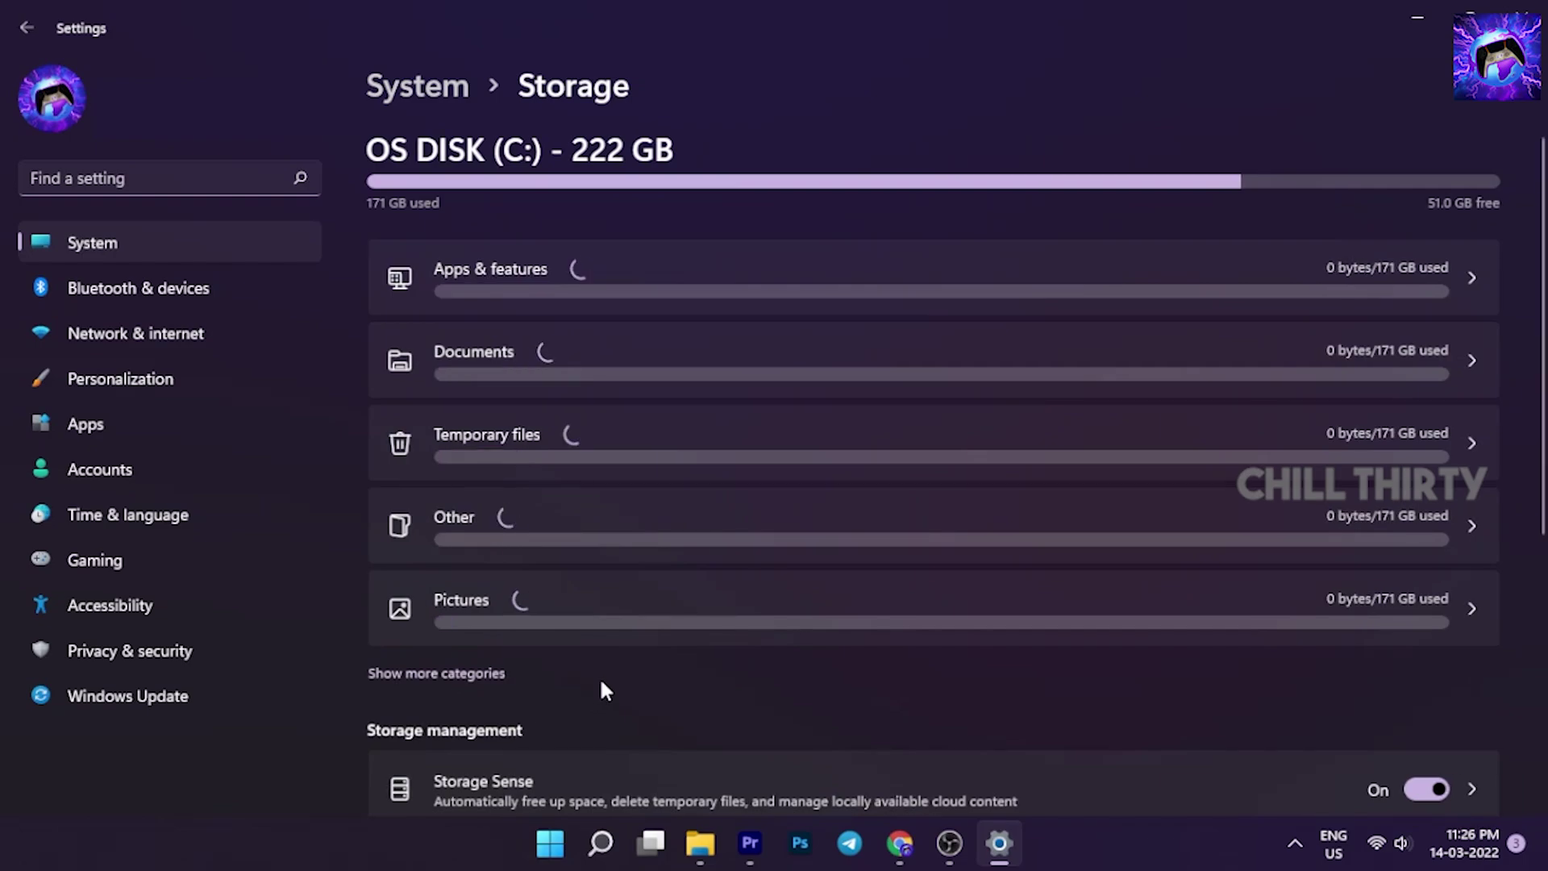
{"action": "scroll", "coordinate": [600, 681], "scroll_direction": "down", "scroll_amount": 3}
{"action": "left_click", "coordinate": [1440, 574]}
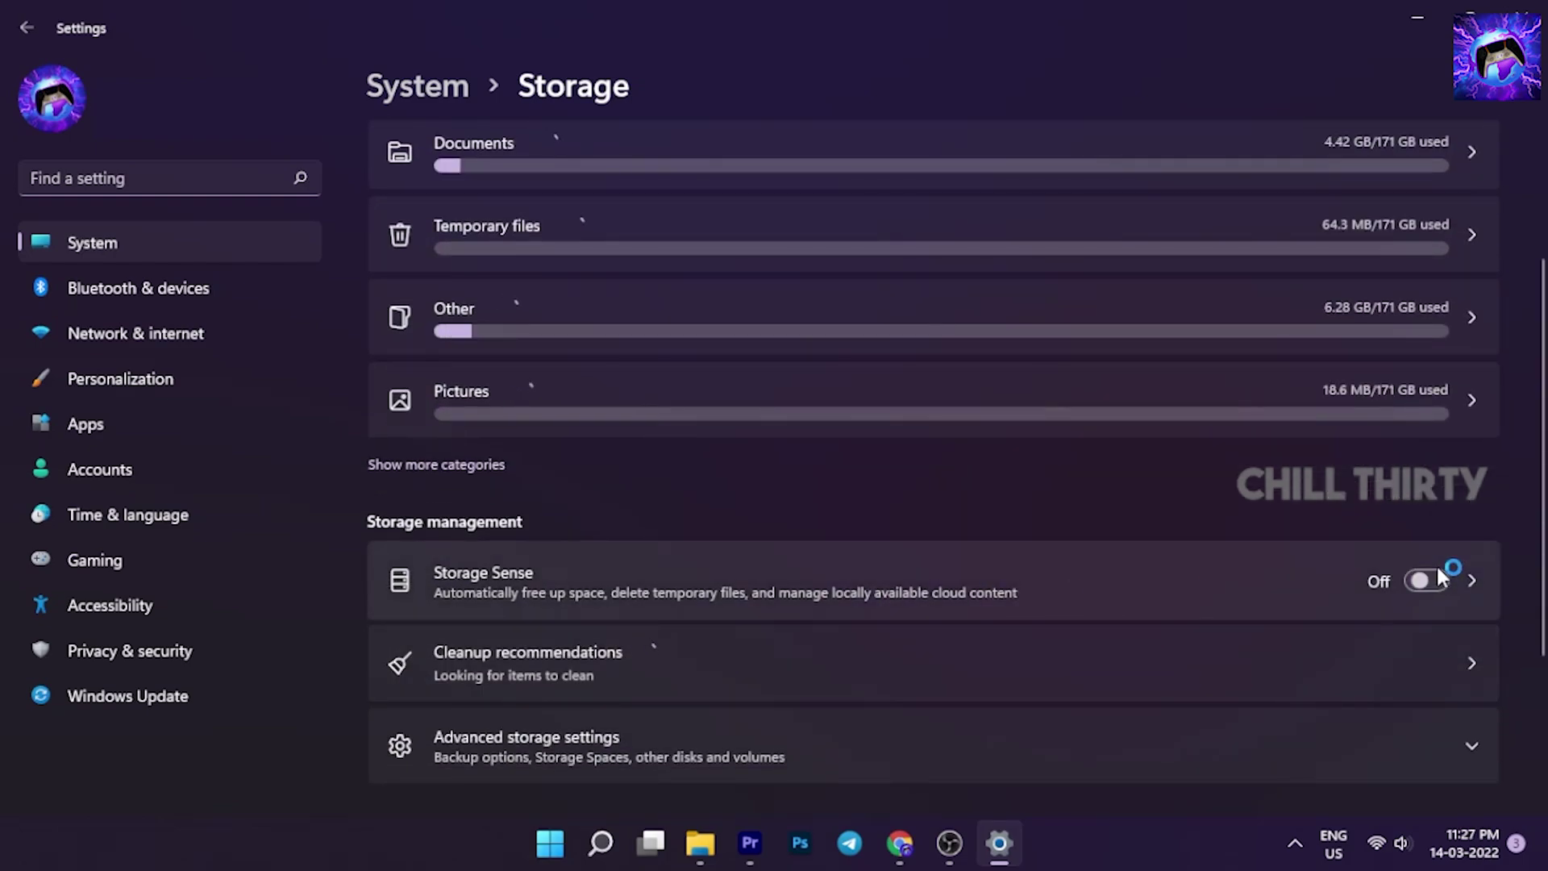
{"action": "left_click", "coordinate": [1326, 575]}
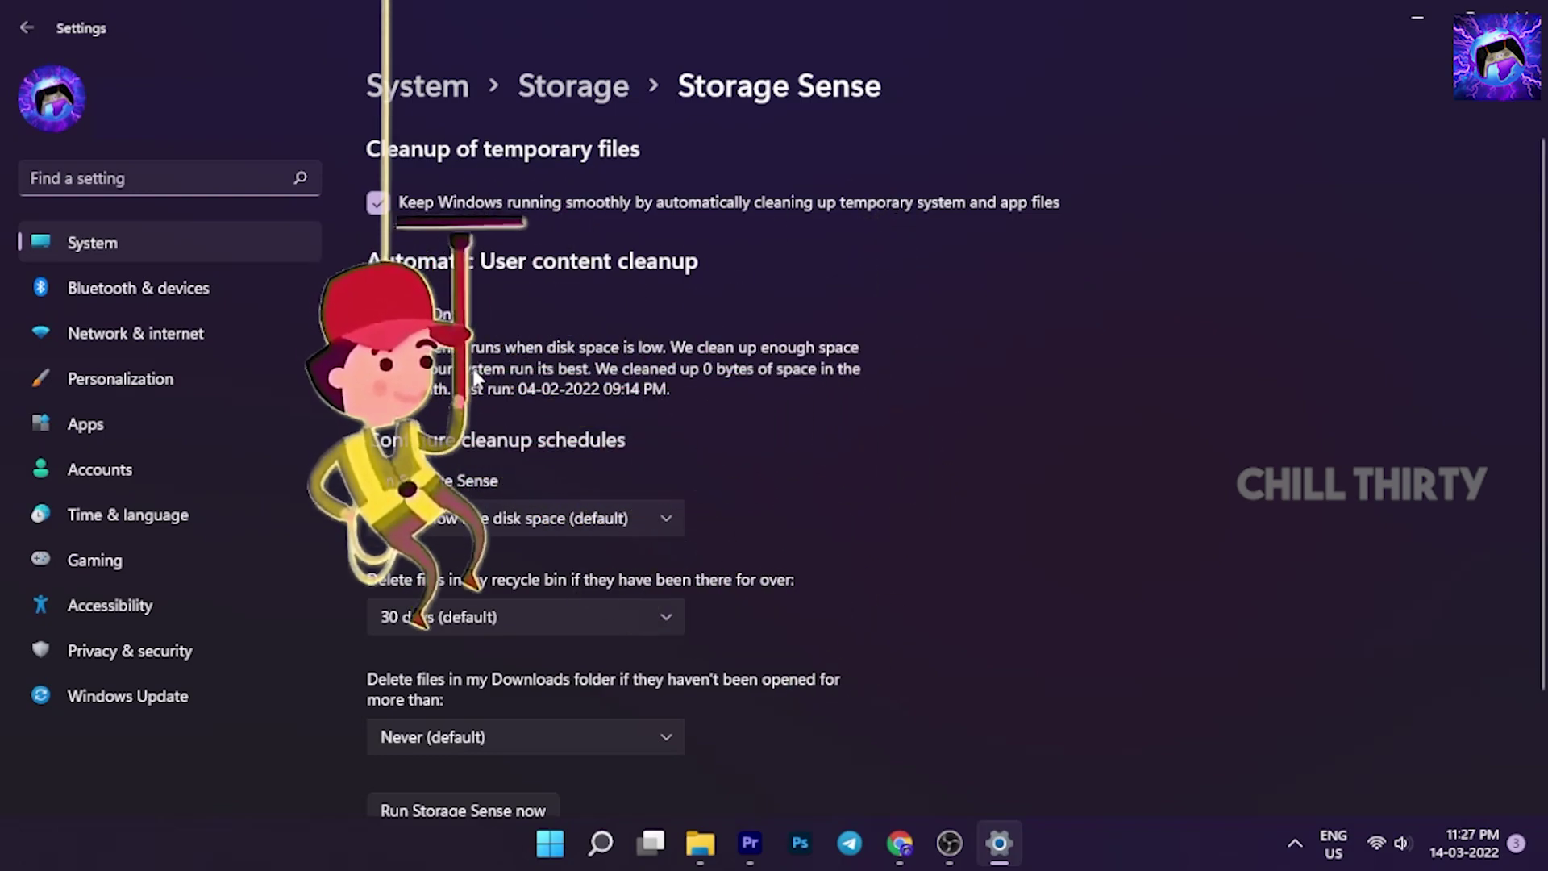
Change recycle-bin deletion to 14 days, then restore it to 30 days.
{"action": "scroll", "coordinate": [792, 452], "scroll_direction": "down", "scroll_amount": 2}
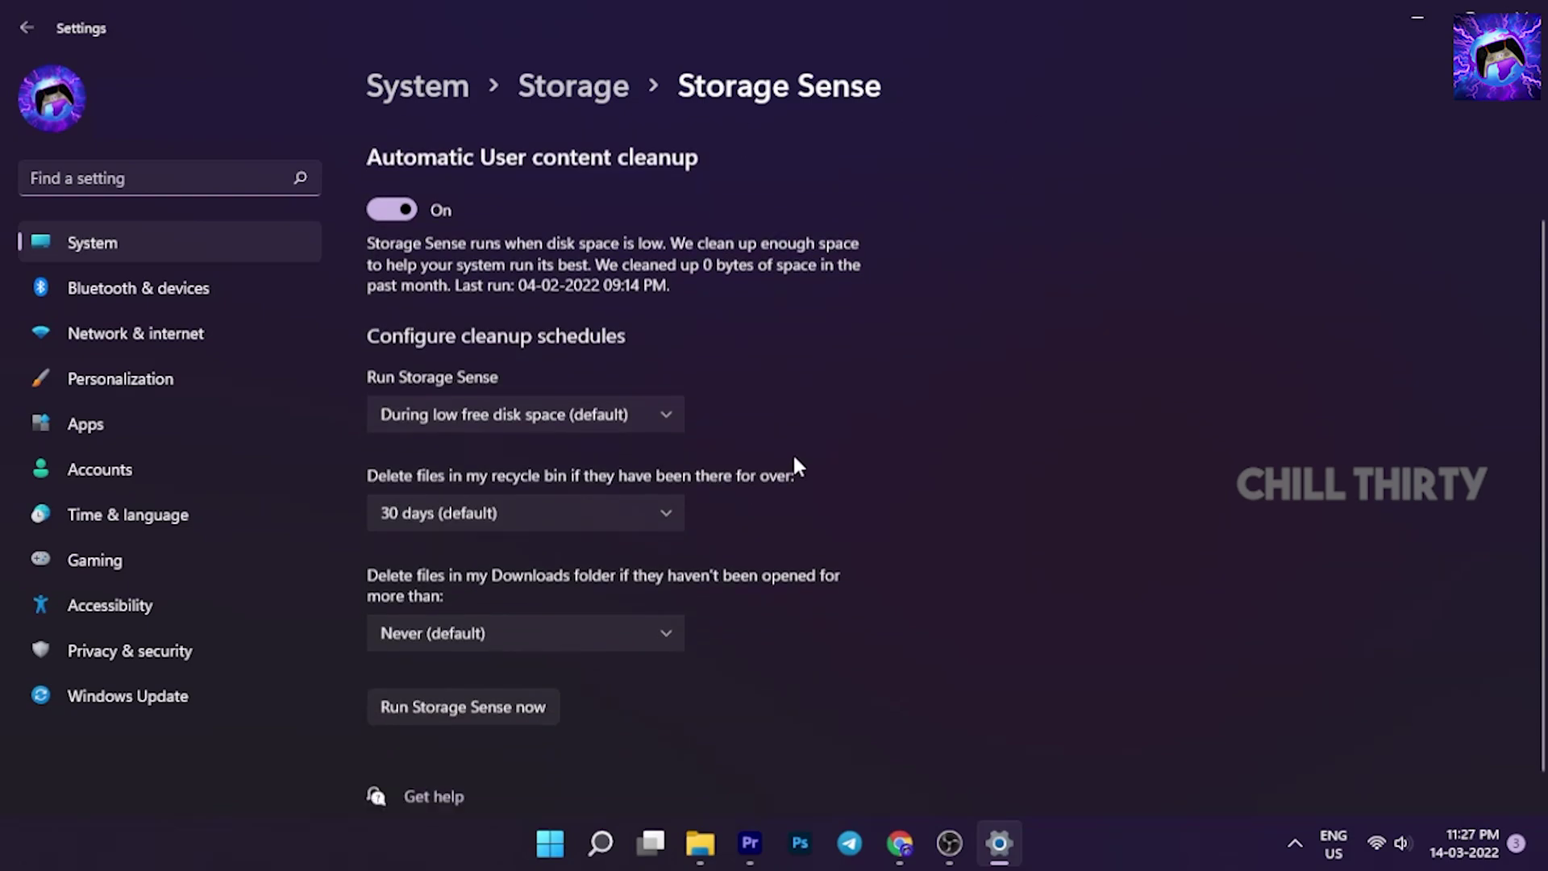
{"action": "left_click", "coordinate": [599, 518]}
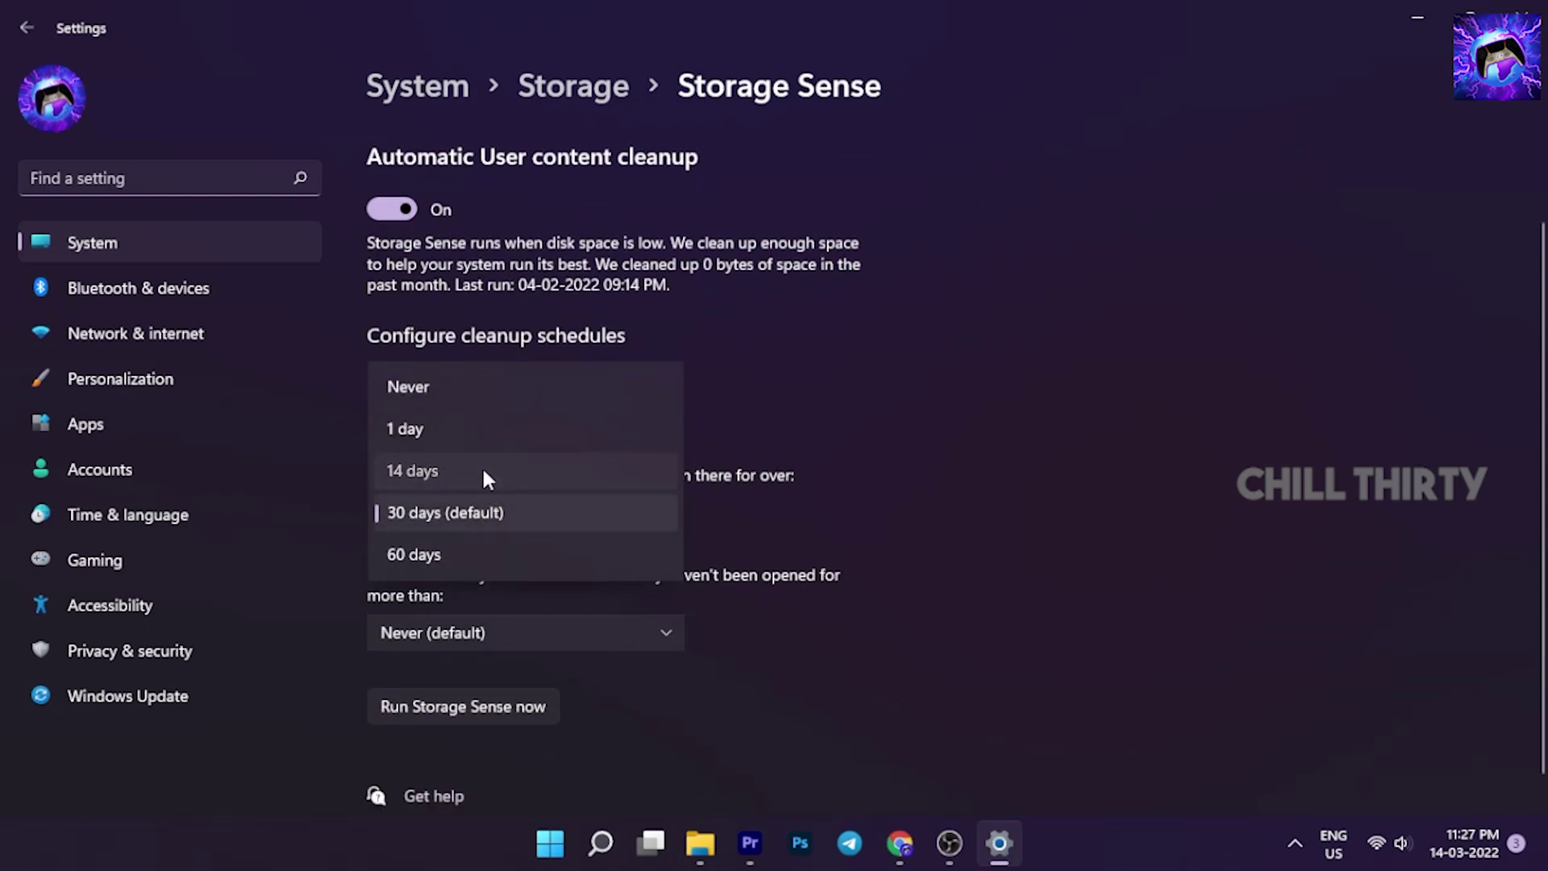
{"action": "left_click", "coordinate": [482, 470]}
{"action": "left_click", "coordinate": [524, 516]}
{"action": "left_click", "coordinate": [516, 555]}
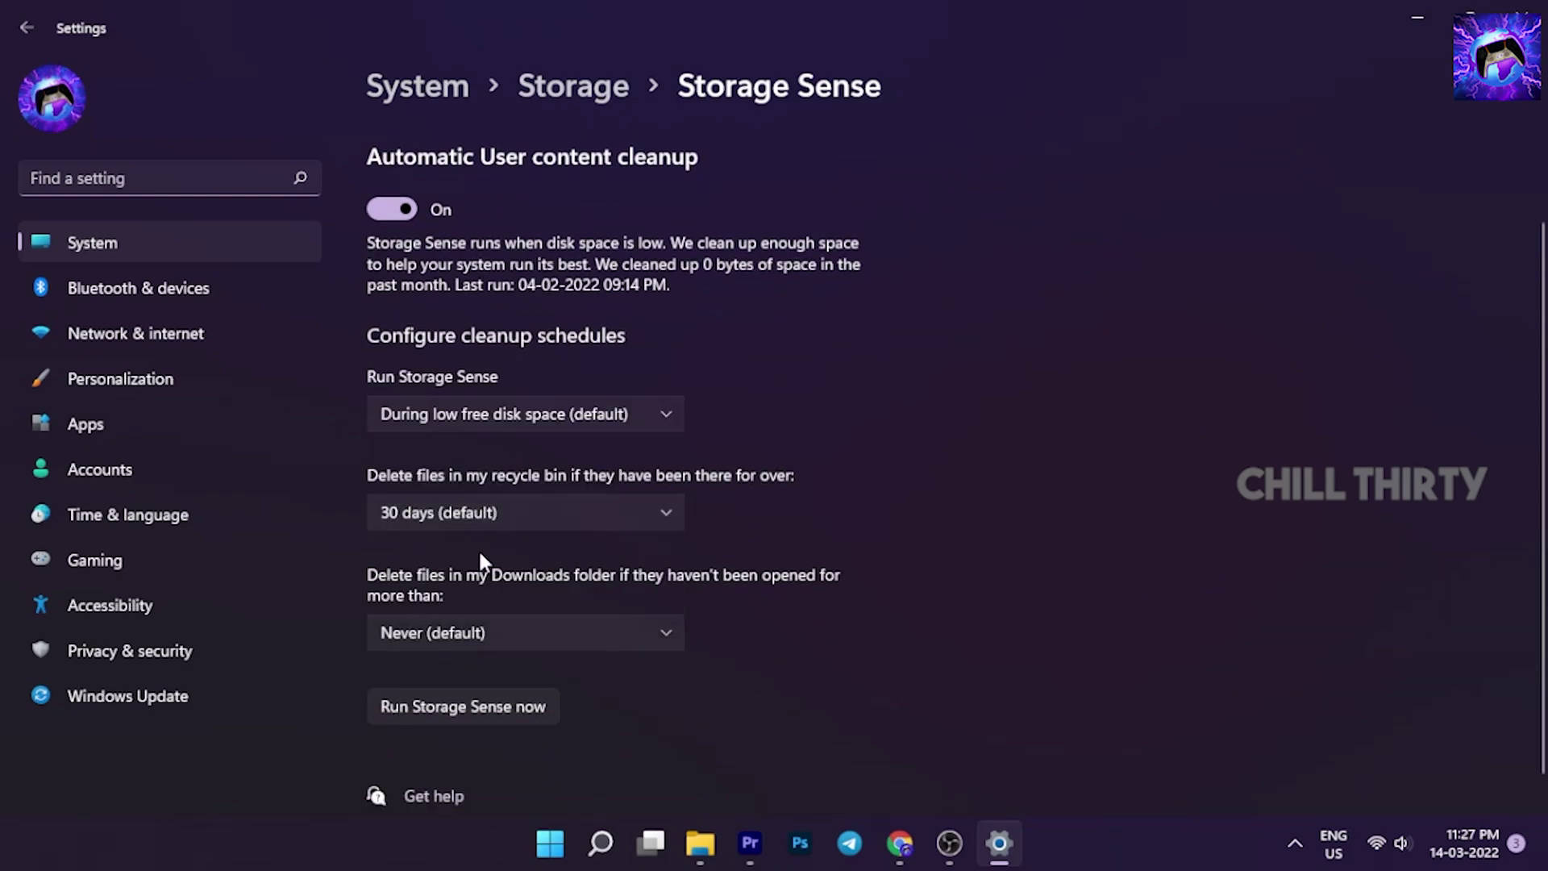
{"action": "scroll", "coordinate": [1032, 317], "scroll_direction": "up", "scroll_amount": 2}
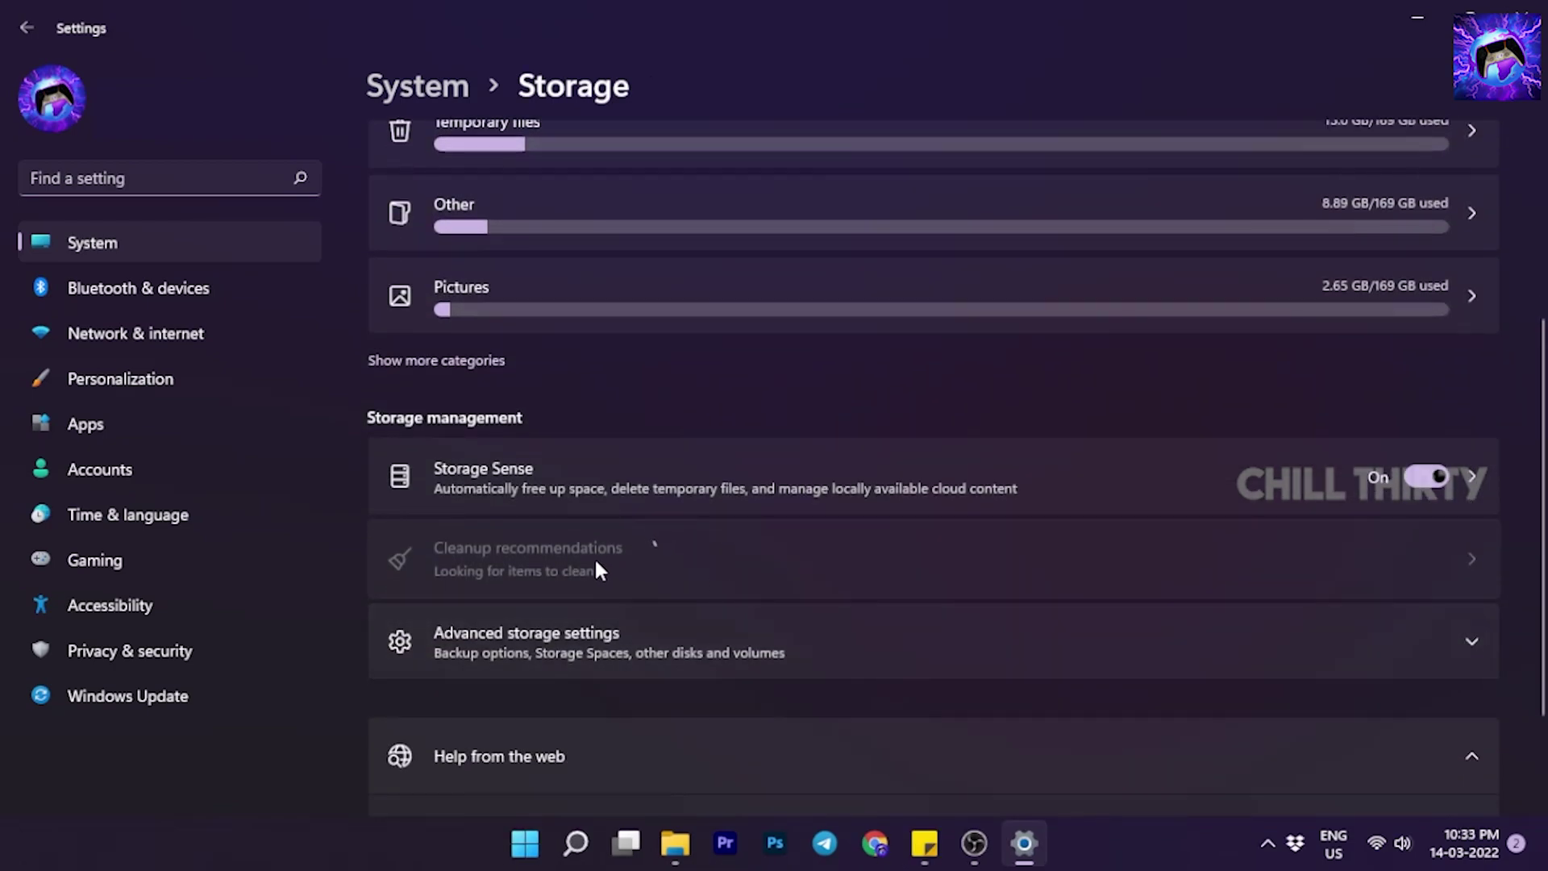
In cleanup recommendations, review large or unused files, marking then unmarking the pexels-thirdman video.
{"action": "left_click", "coordinate": [787, 561]}
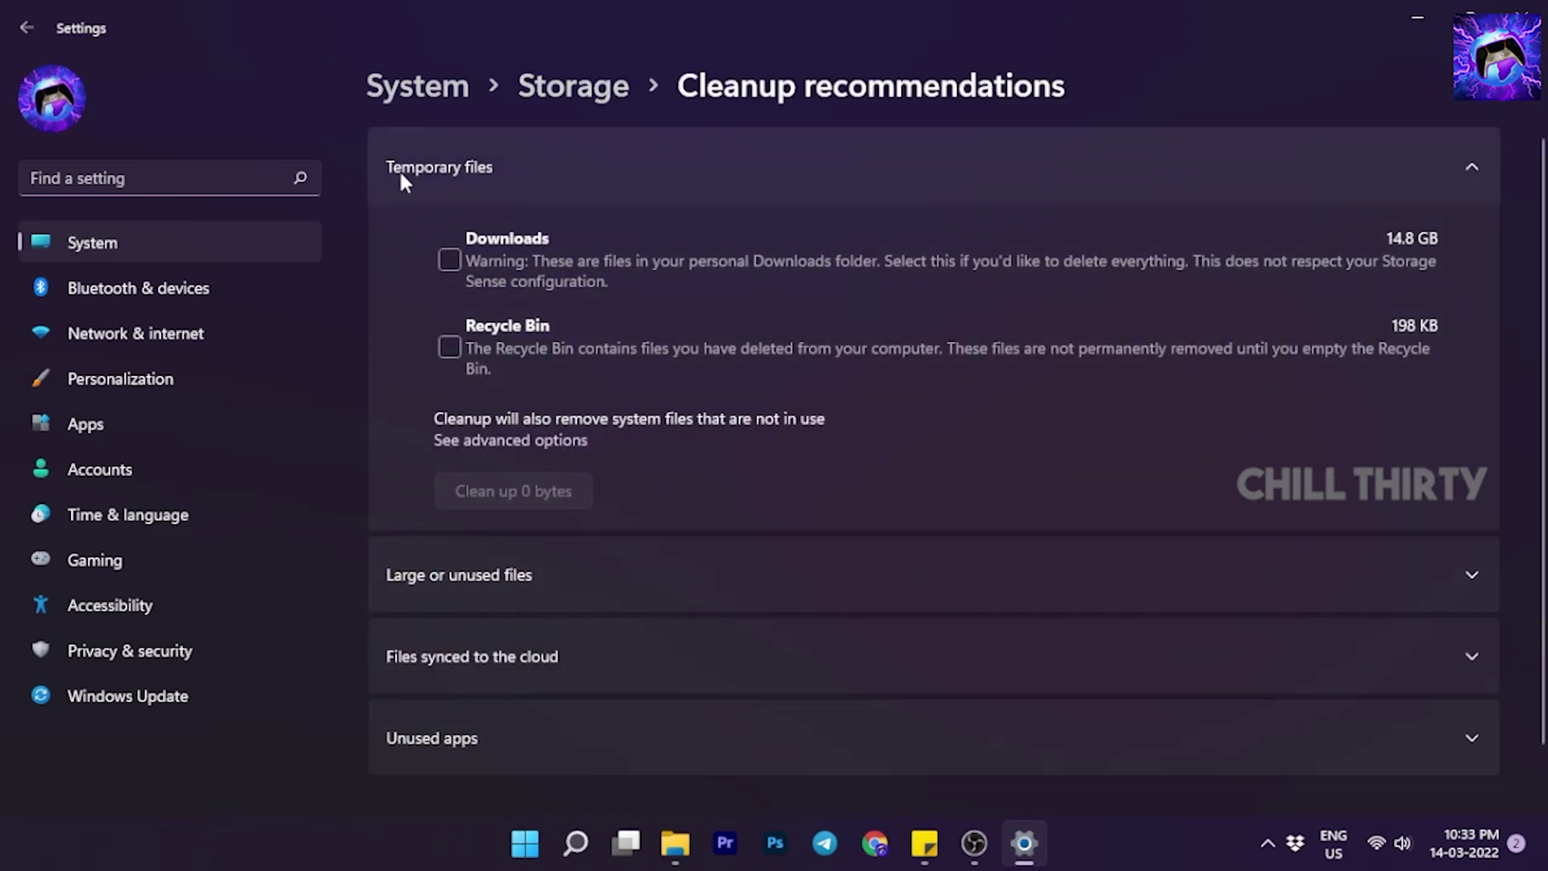
{"action": "left_click", "coordinate": [484, 167]}
{"action": "left_click", "coordinate": [463, 252]}
{"action": "scroll", "coordinate": [476, 221], "scroll_direction": "up", "scroll_amount": 1}
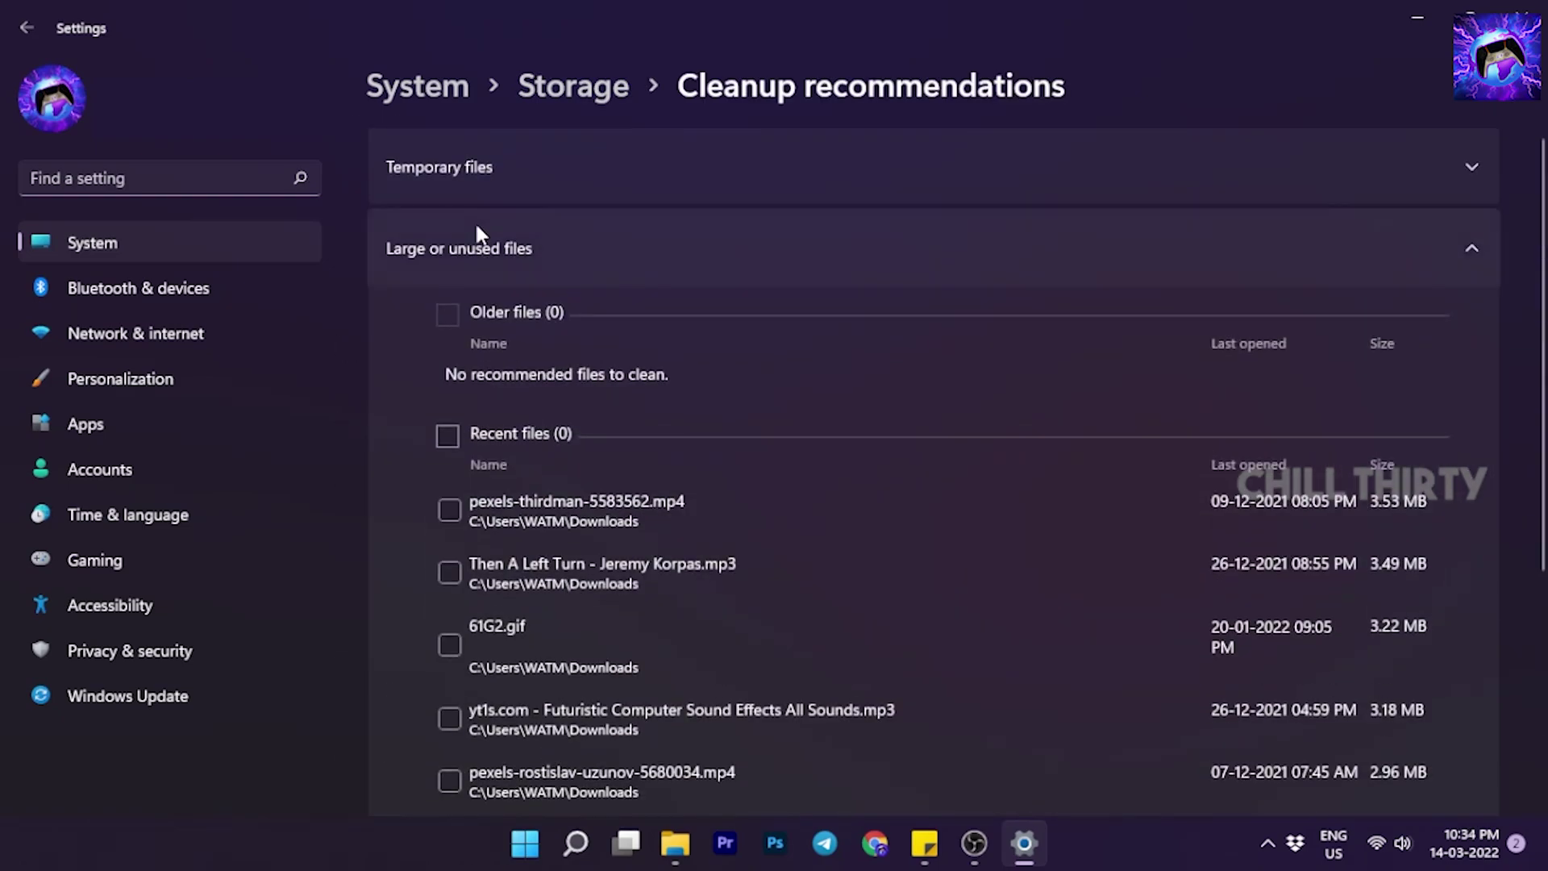
{"action": "left_click", "coordinate": [450, 509]}
{"action": "left_click", "coordinate": [449, 509]}
{"action": "scroll", "coordinate": [926, 563], "scroll_direction": "down", "scroll_amount": 3}
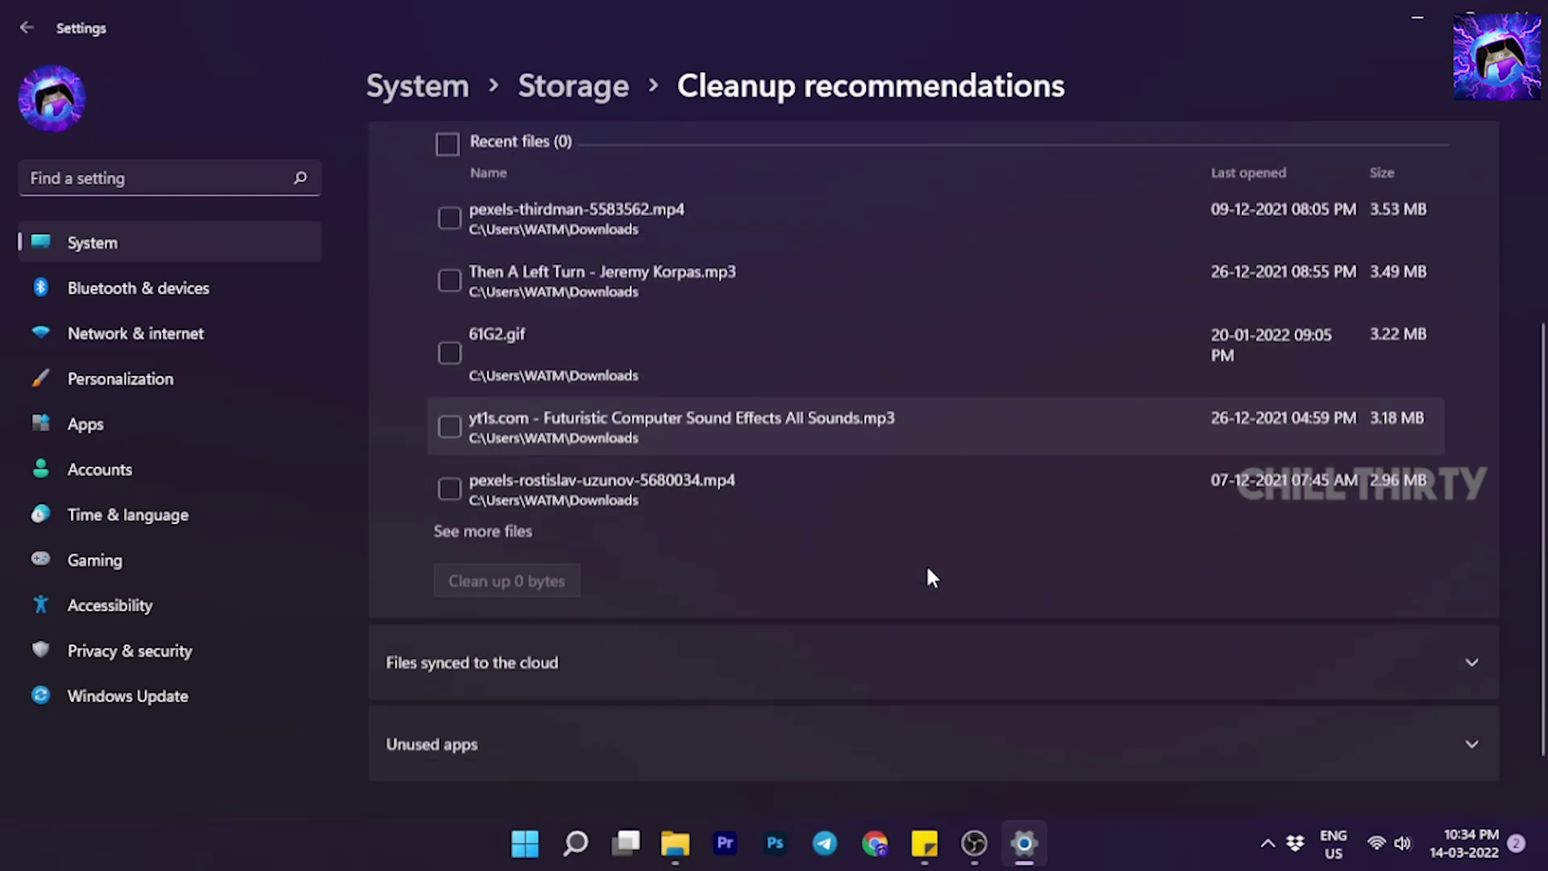
{"action": "scroll", "coordinate": [726, 484], "scroll_direction": "up", "scroll_amount": 4}
{"action": "left_click", "coordinate": [887, 249]}
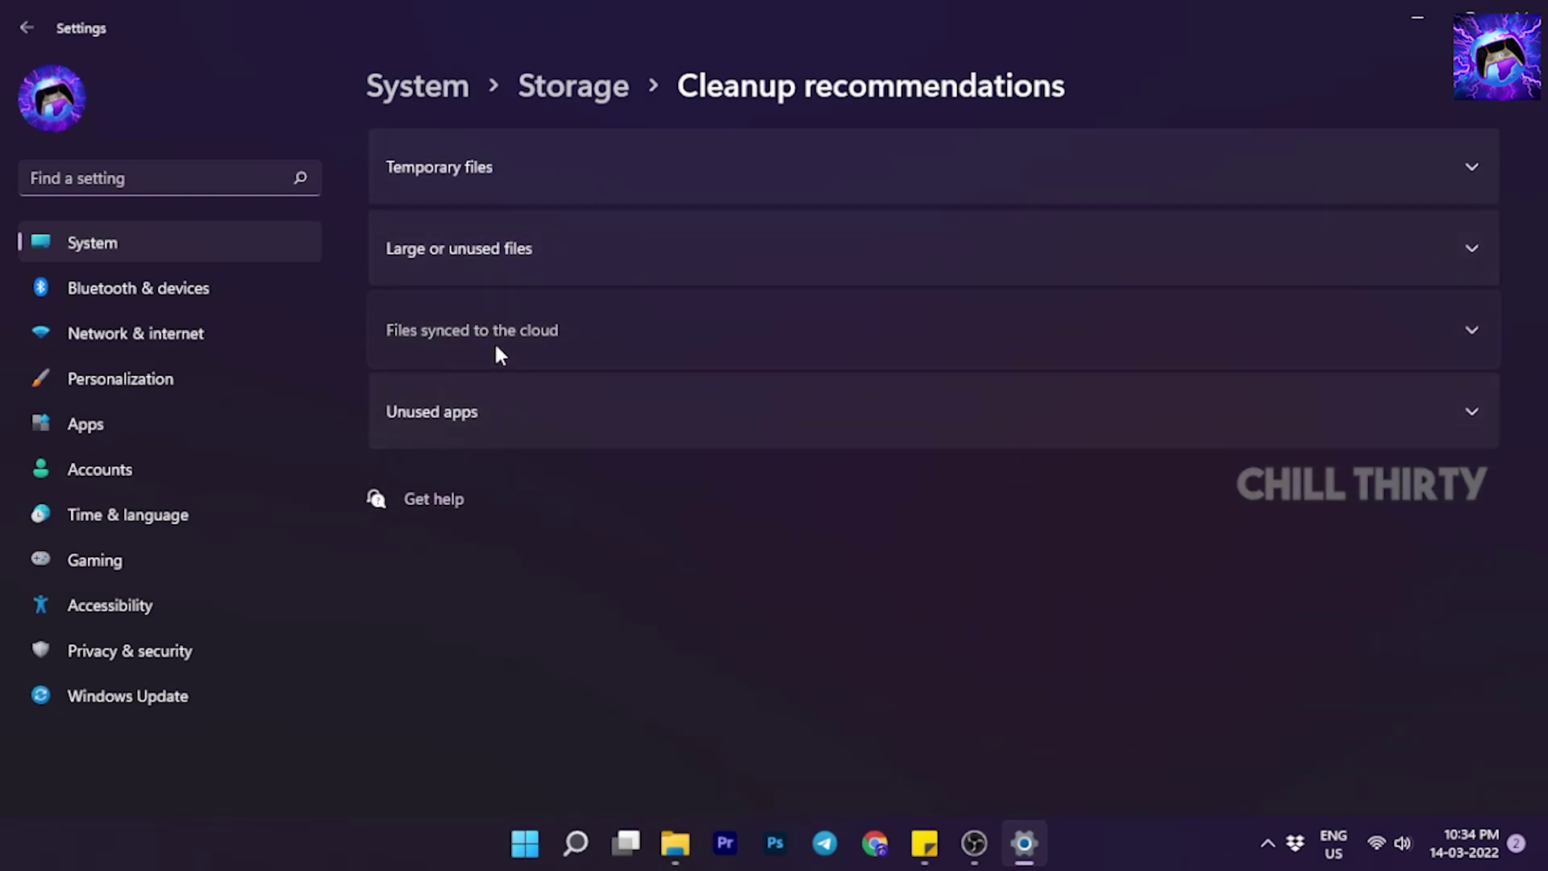
Mark Pantone Color of the Year 2022, Rain in the City and Office, and clean up 132 MB.
{"action": "left_click", "coordinate": [523, 416]}
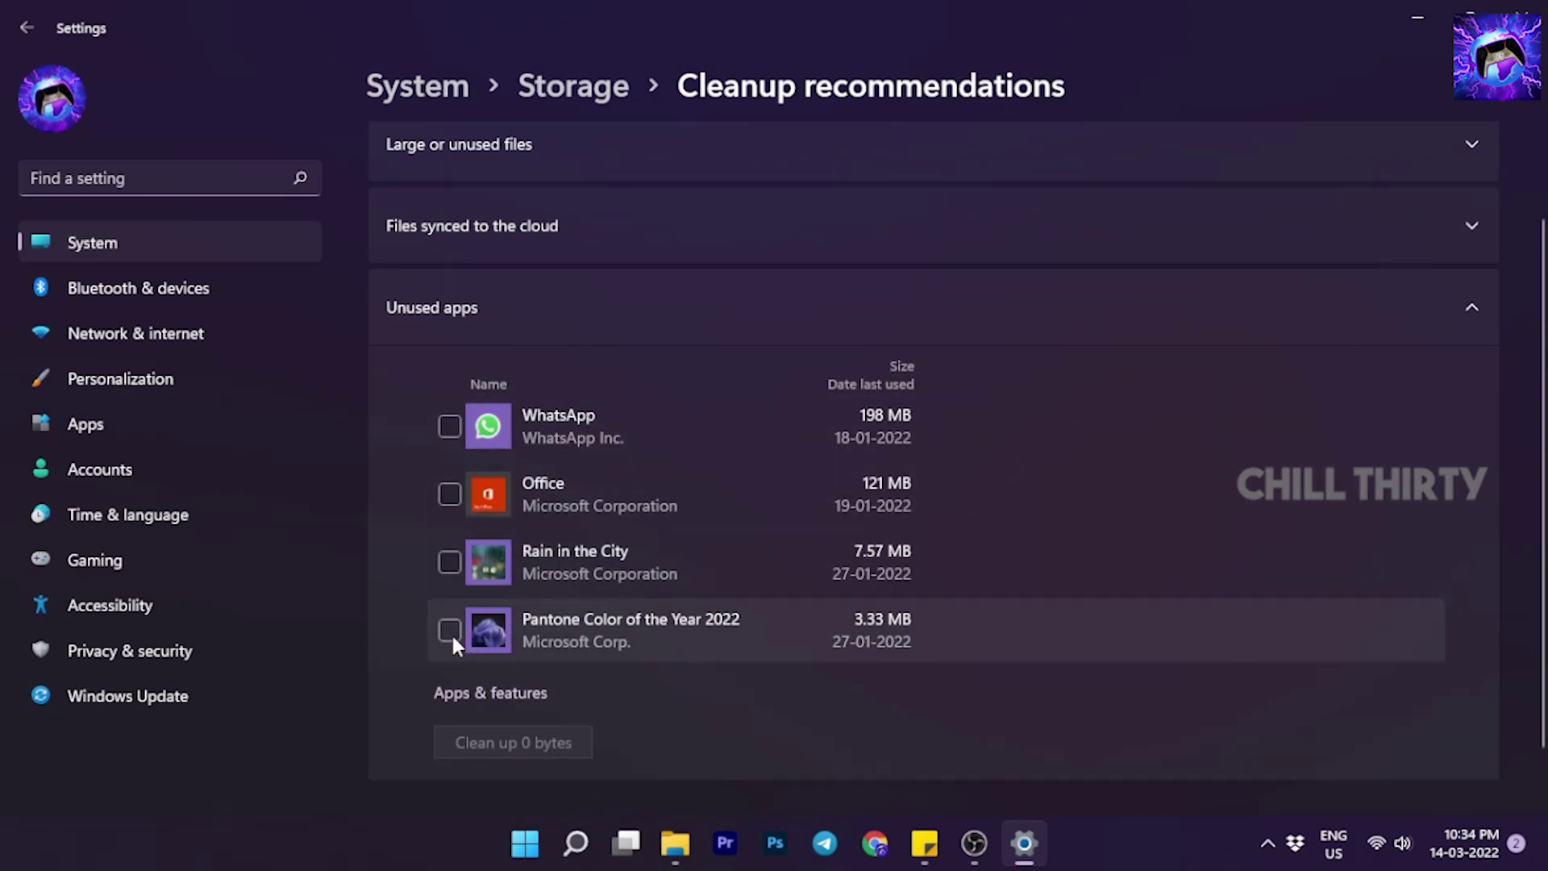
{"action": "left_click", "coordinate": [449, 630]}
{"action": "left_click", "coordinate": [449, 562]}
{"action": "left_click", "coordinate": [449, 493]}
{"action": "left_click", "coordinate": [513, 742]}
{"action": "left_click", "coordinate": [676, 477]}
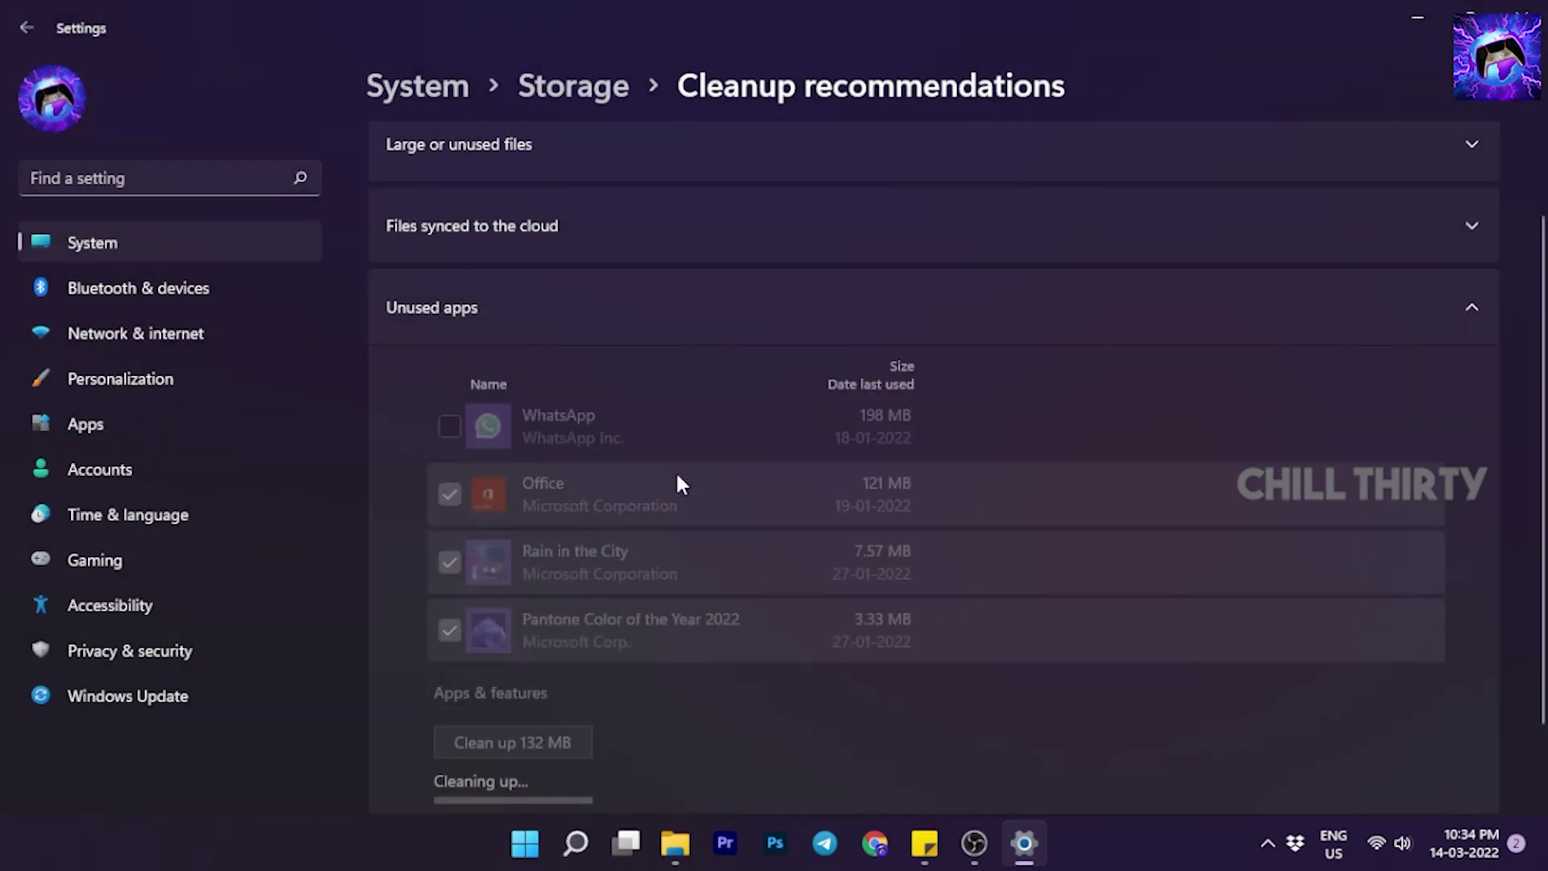
{"action": "scroll", "coordinate": [699, 561], "scroll_direction": "down", "scroll_amount": 1}
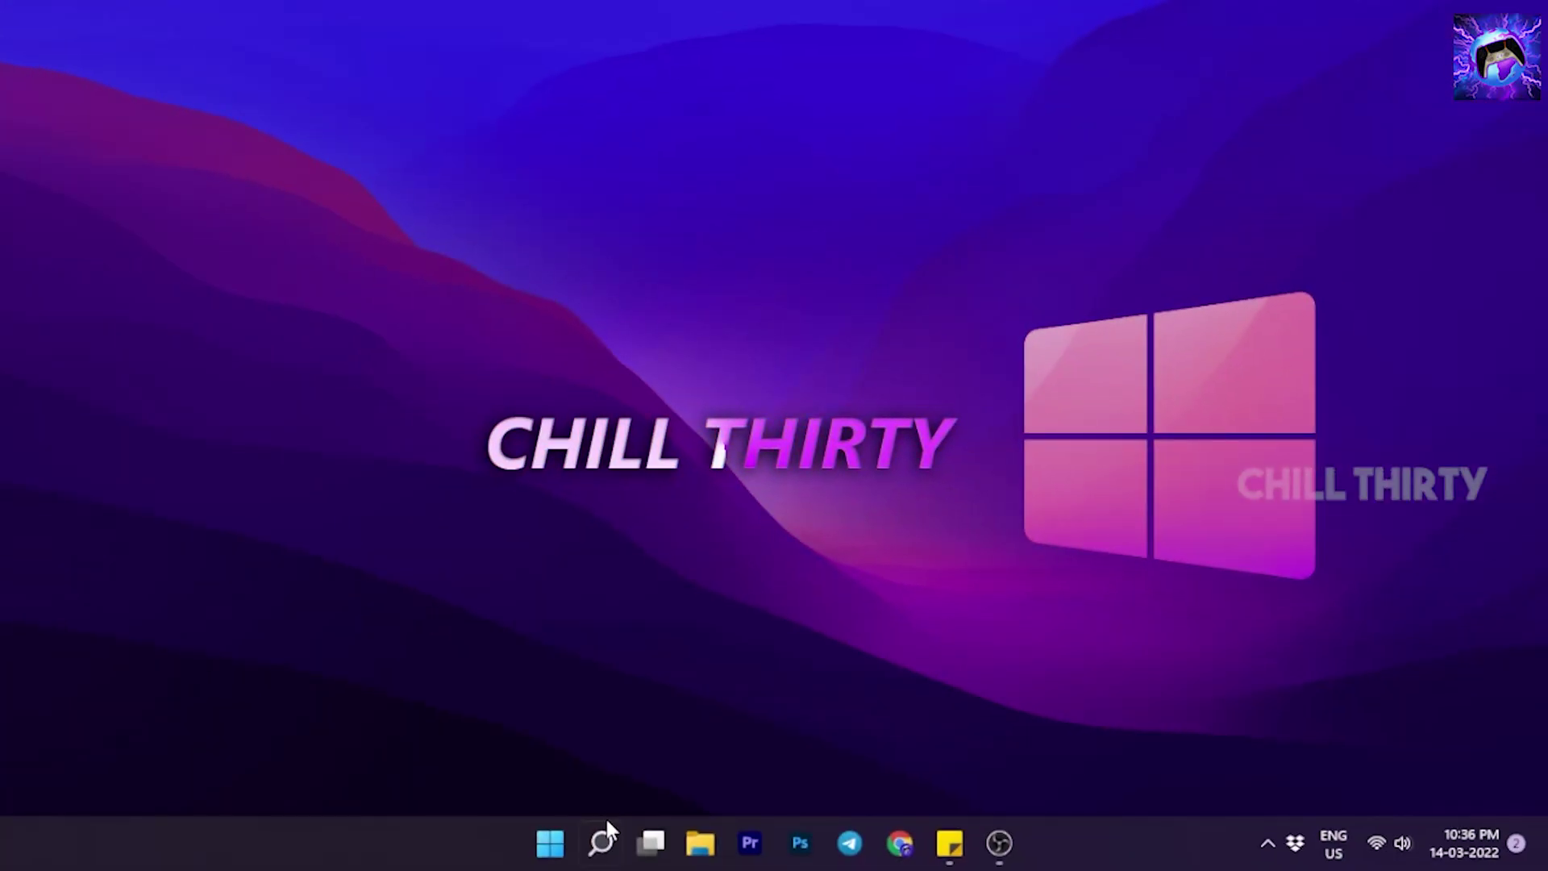
{"action": "left_click", "coordinate": [606, 824]}
{"action": "type", "text": "CORE"}
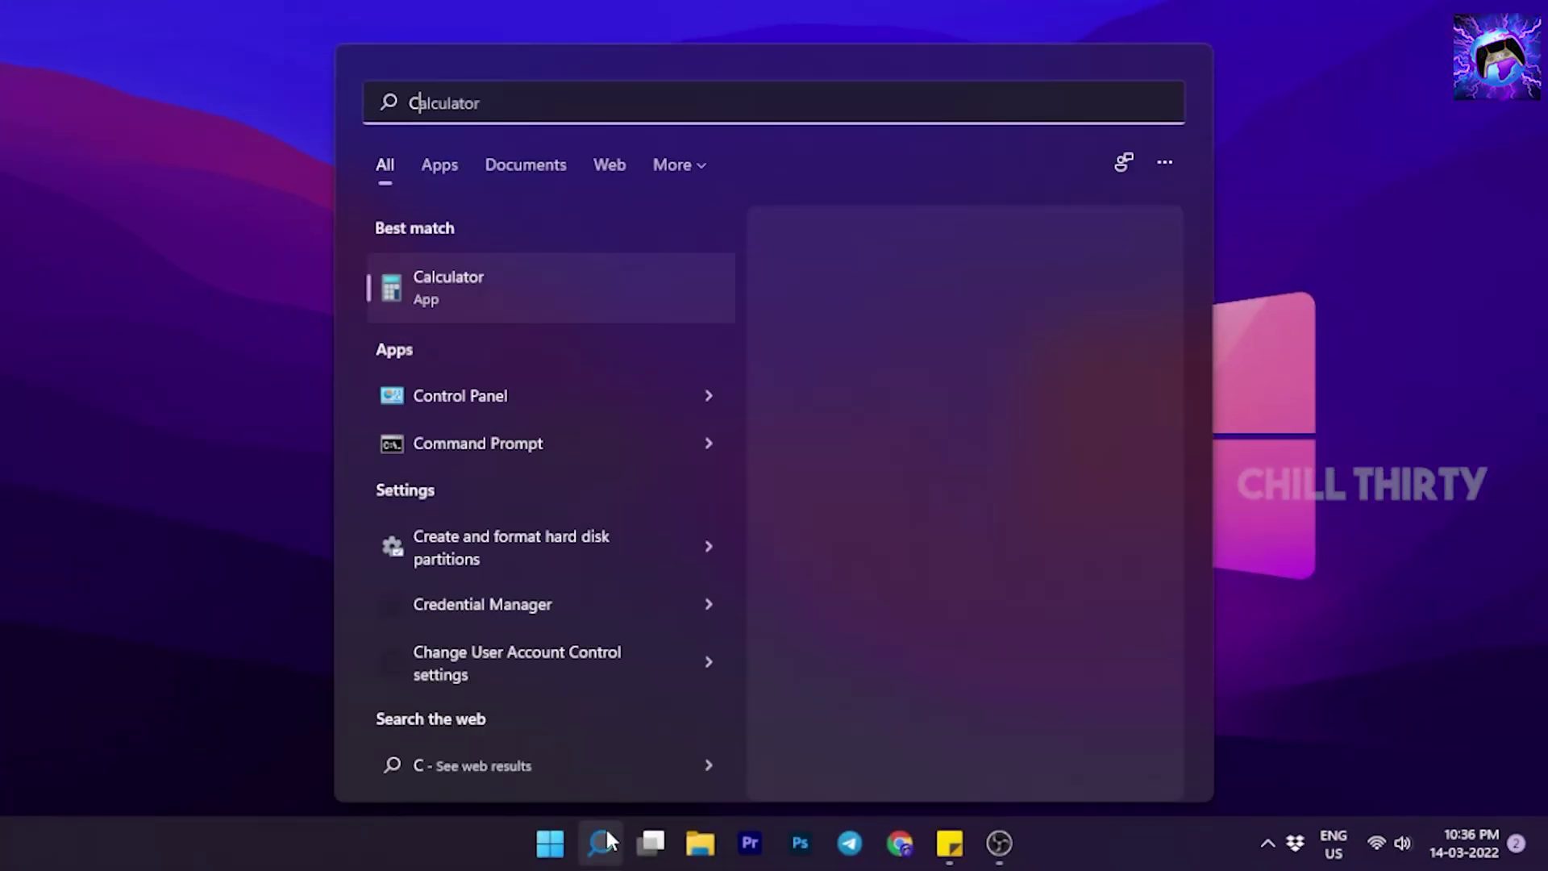
{"action": "left_click", "coordinate": [564, 277]}
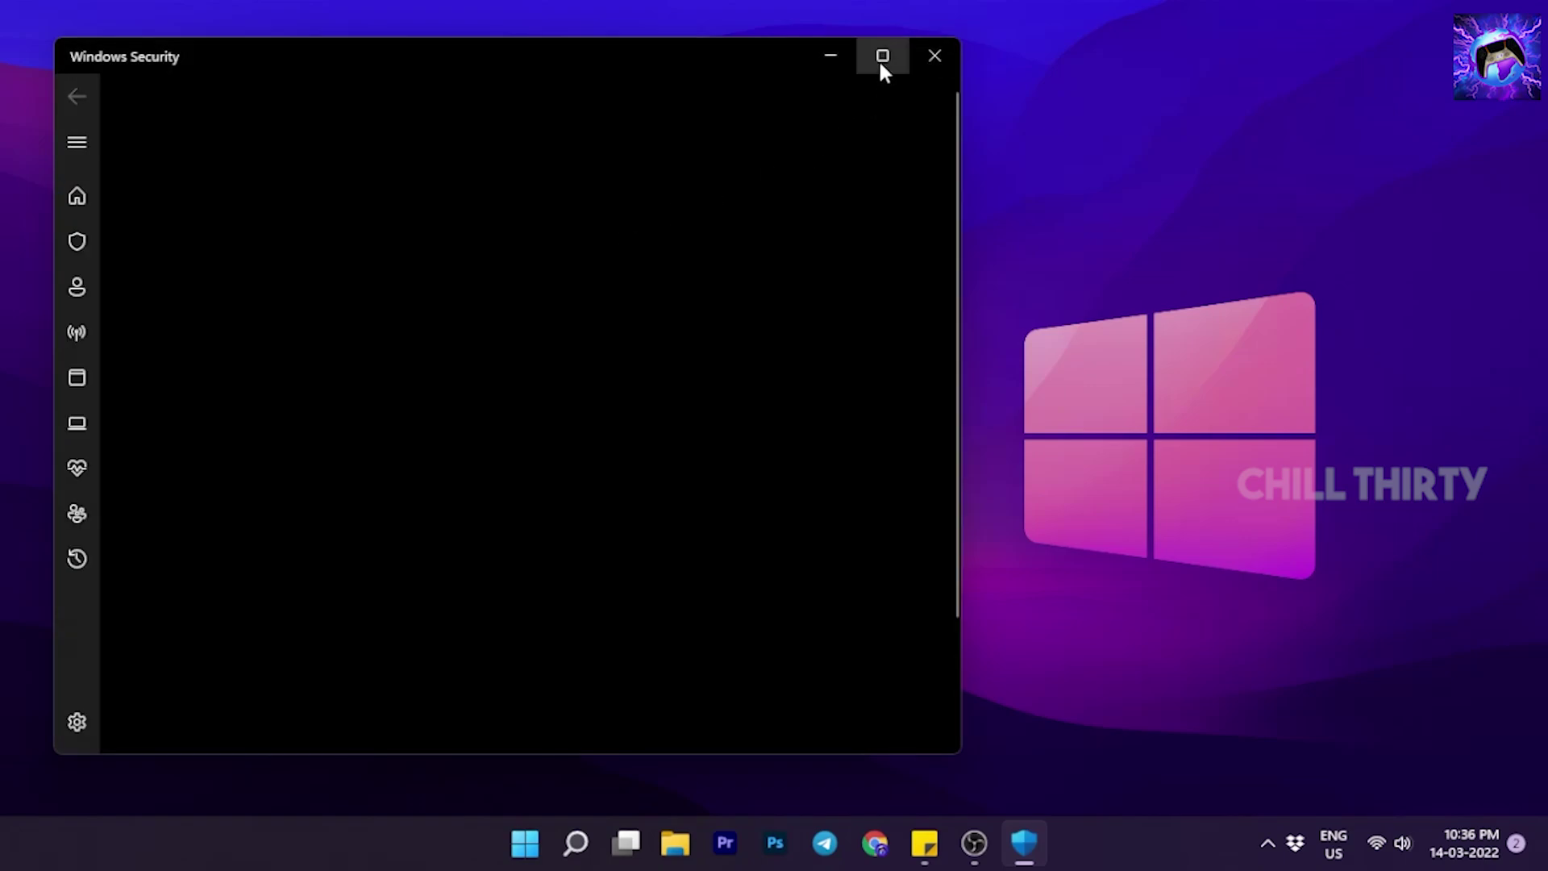
{"action": "left_click", "coordinate": [881, 59]}
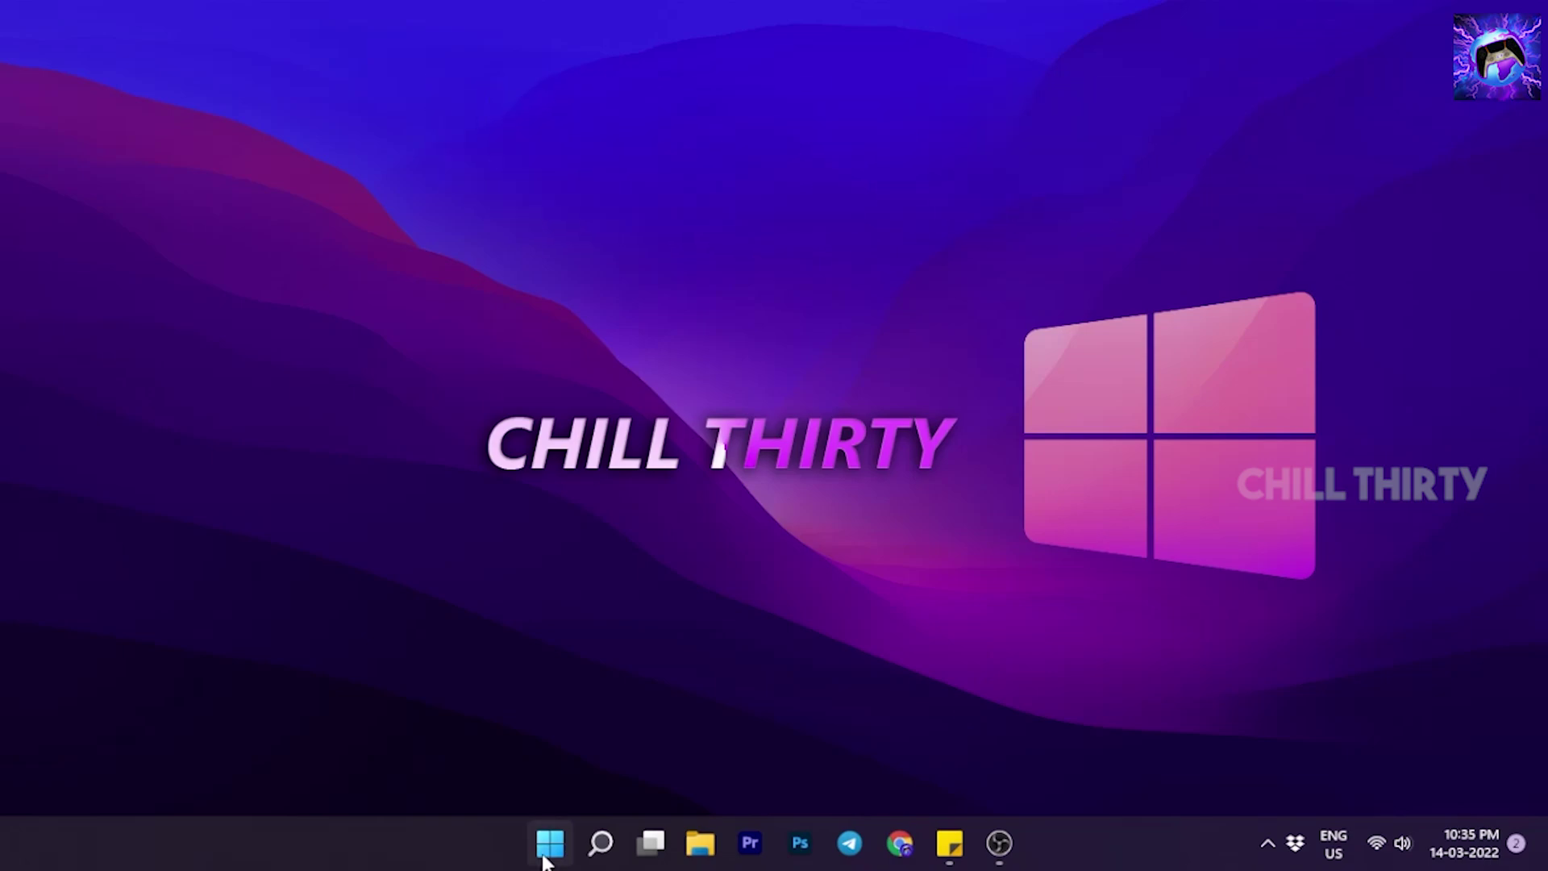
Open Task Manager, then reopen Settings at the Apps > Startup list.
{"action": "right_click", "coordinate": [545, 862]}
{"action": "left_click", "coordinate": [511, 579]}
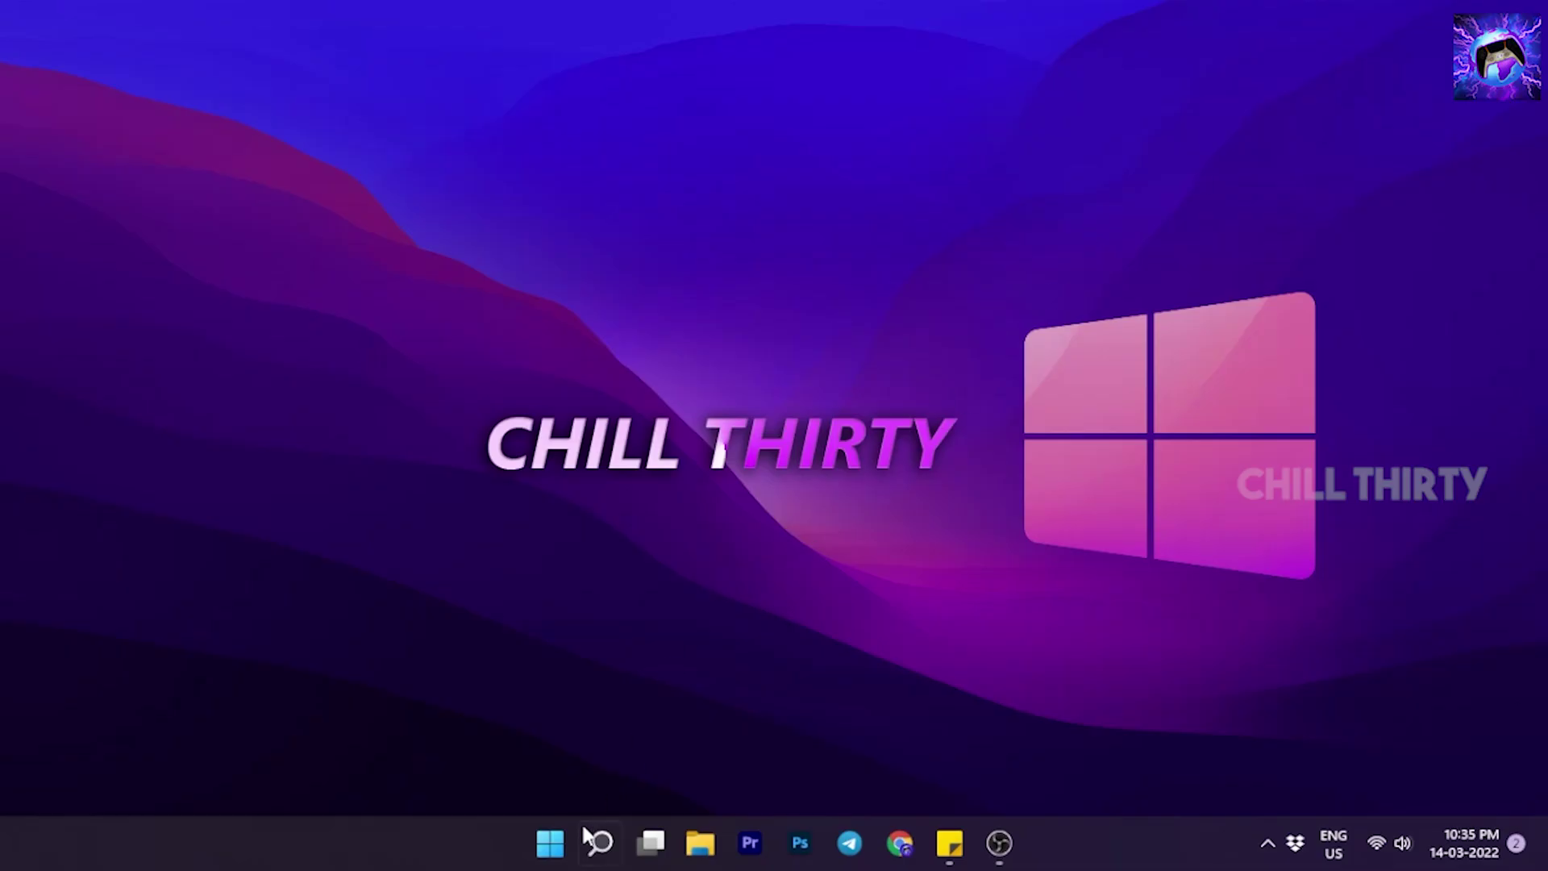
{"action": "left_click", "coordinate": [586, 835]}
{"action": "left_click", "coordinate": [471, 560]}
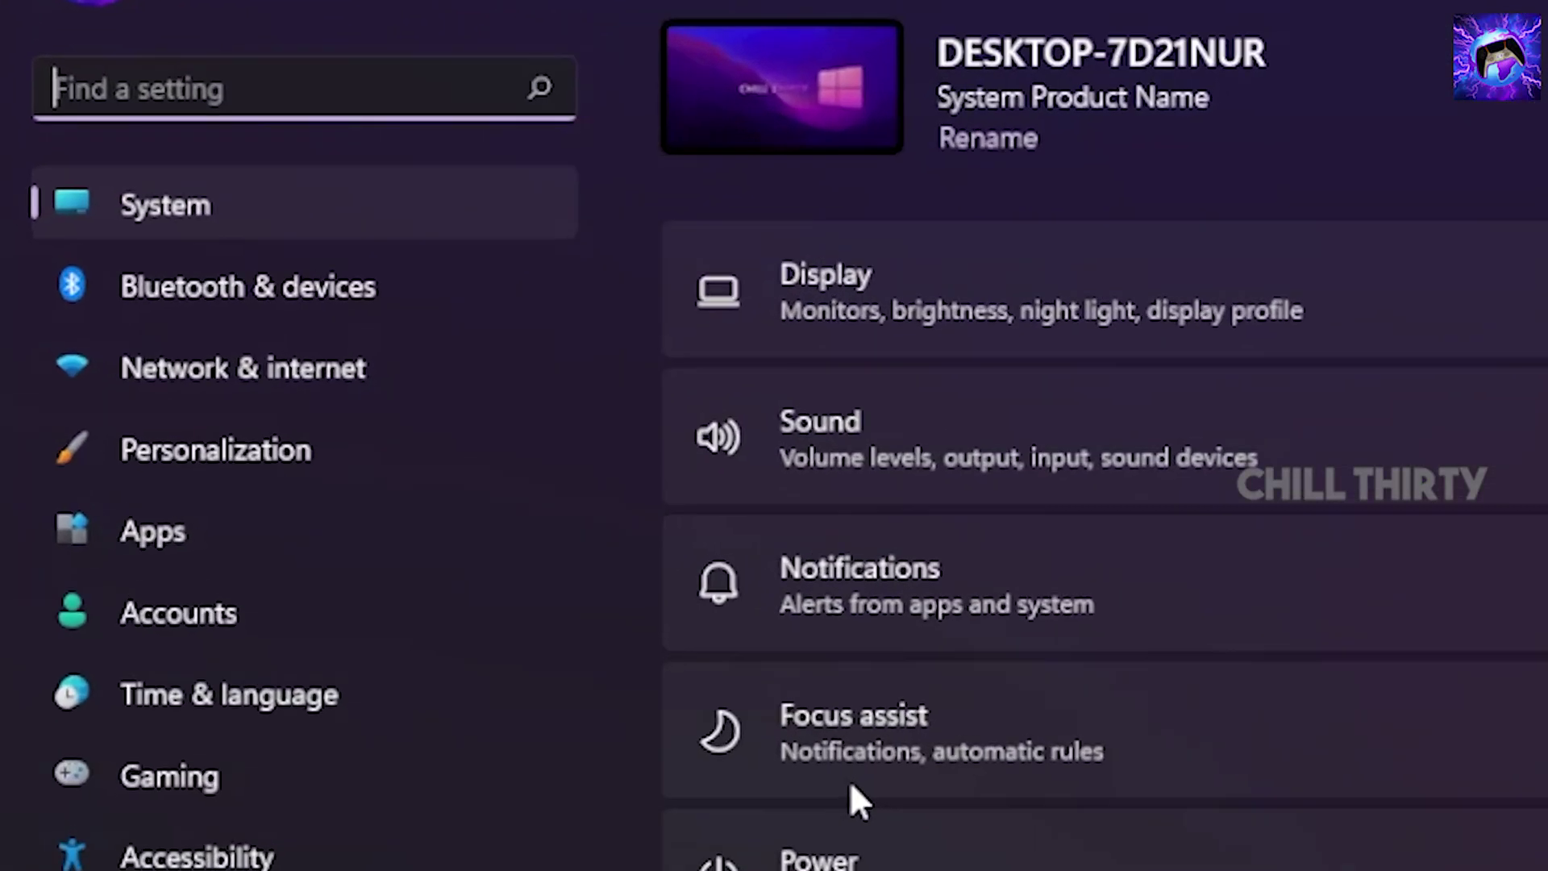
{"action": "left_click", "coordinate": [138, 542]}
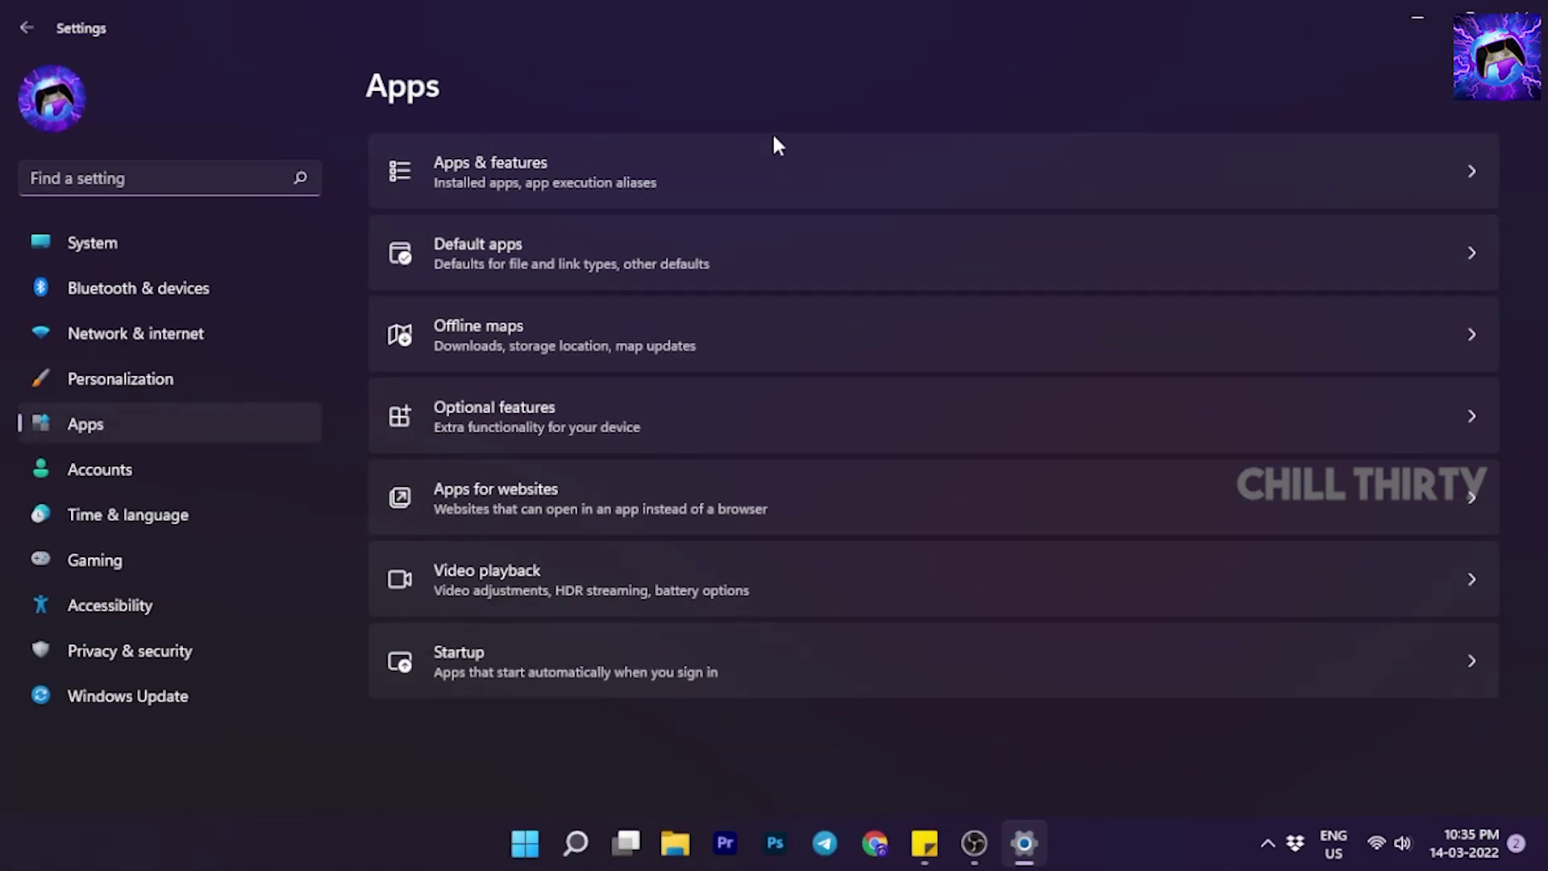
{"action": "left_click", "coordinate": [675, 651]}
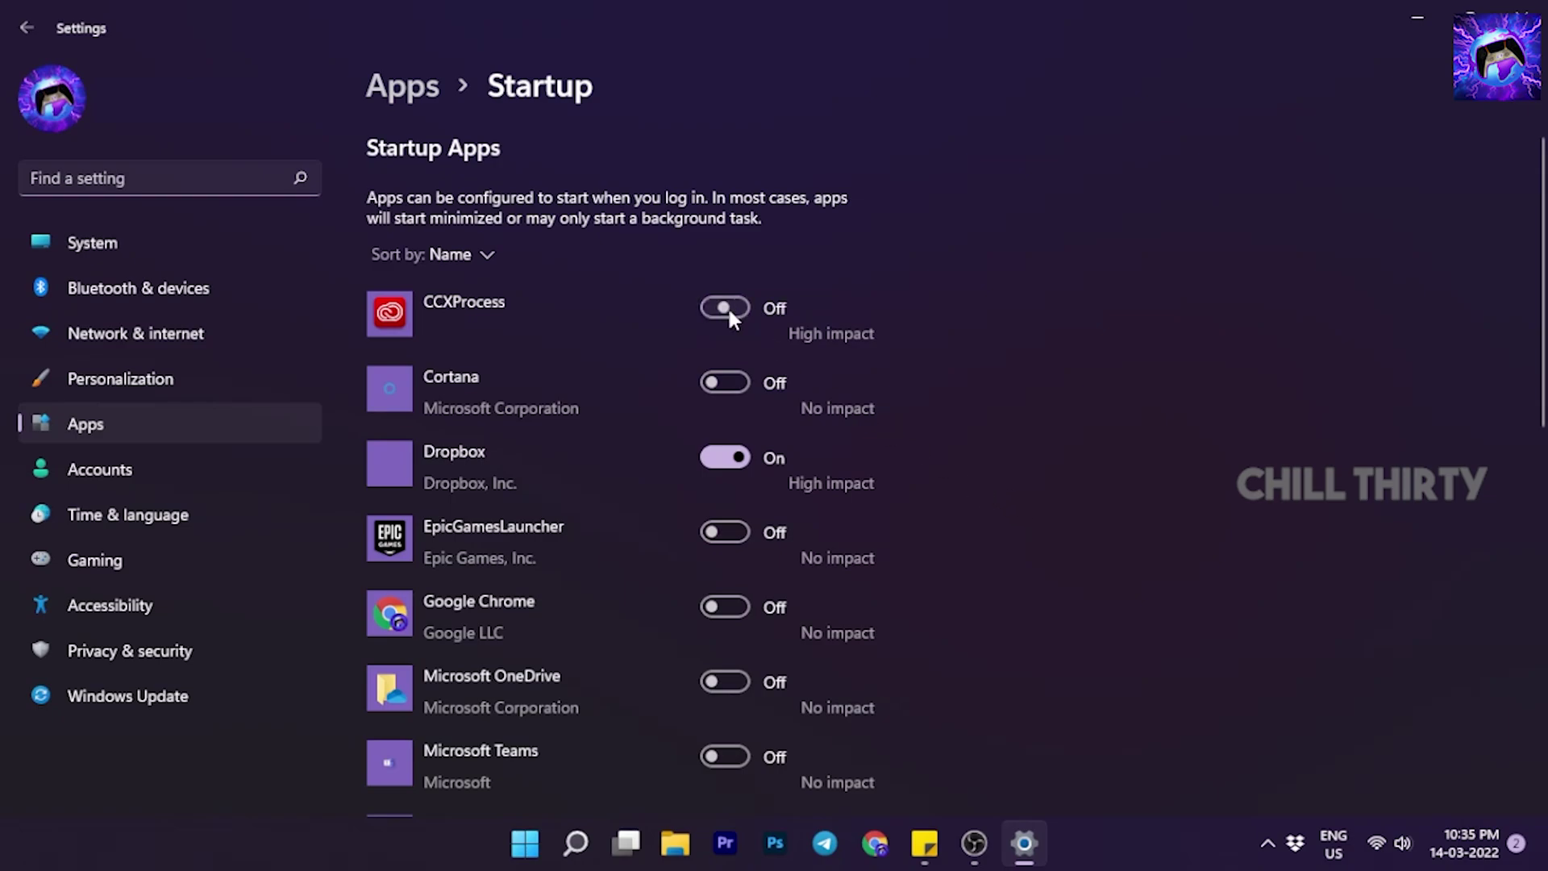
Switch off Skype's startup toggle so it no longer launches at sign-in.
{"action": "scroll", "coordinate": [988, 463], "scroll_direction": "down", "scroll_amount": 6}
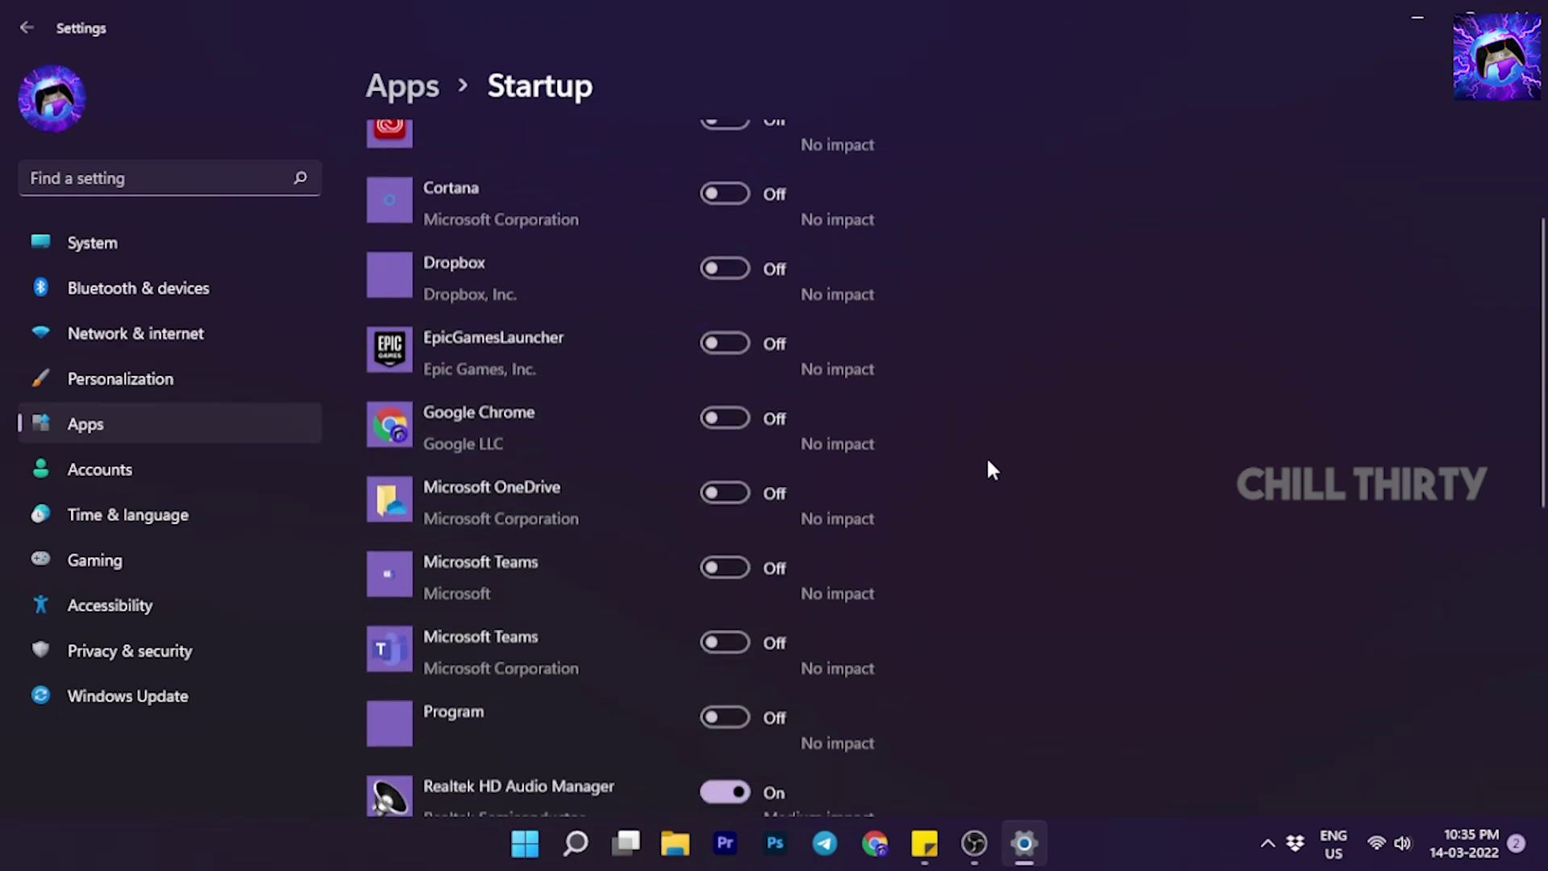
{"action": "left_click", "coordinate": [747, 537]}
{"action": "scroll", "coordinate": [930, 553], "scroll_direction": "down", "scroll_amount": 3}
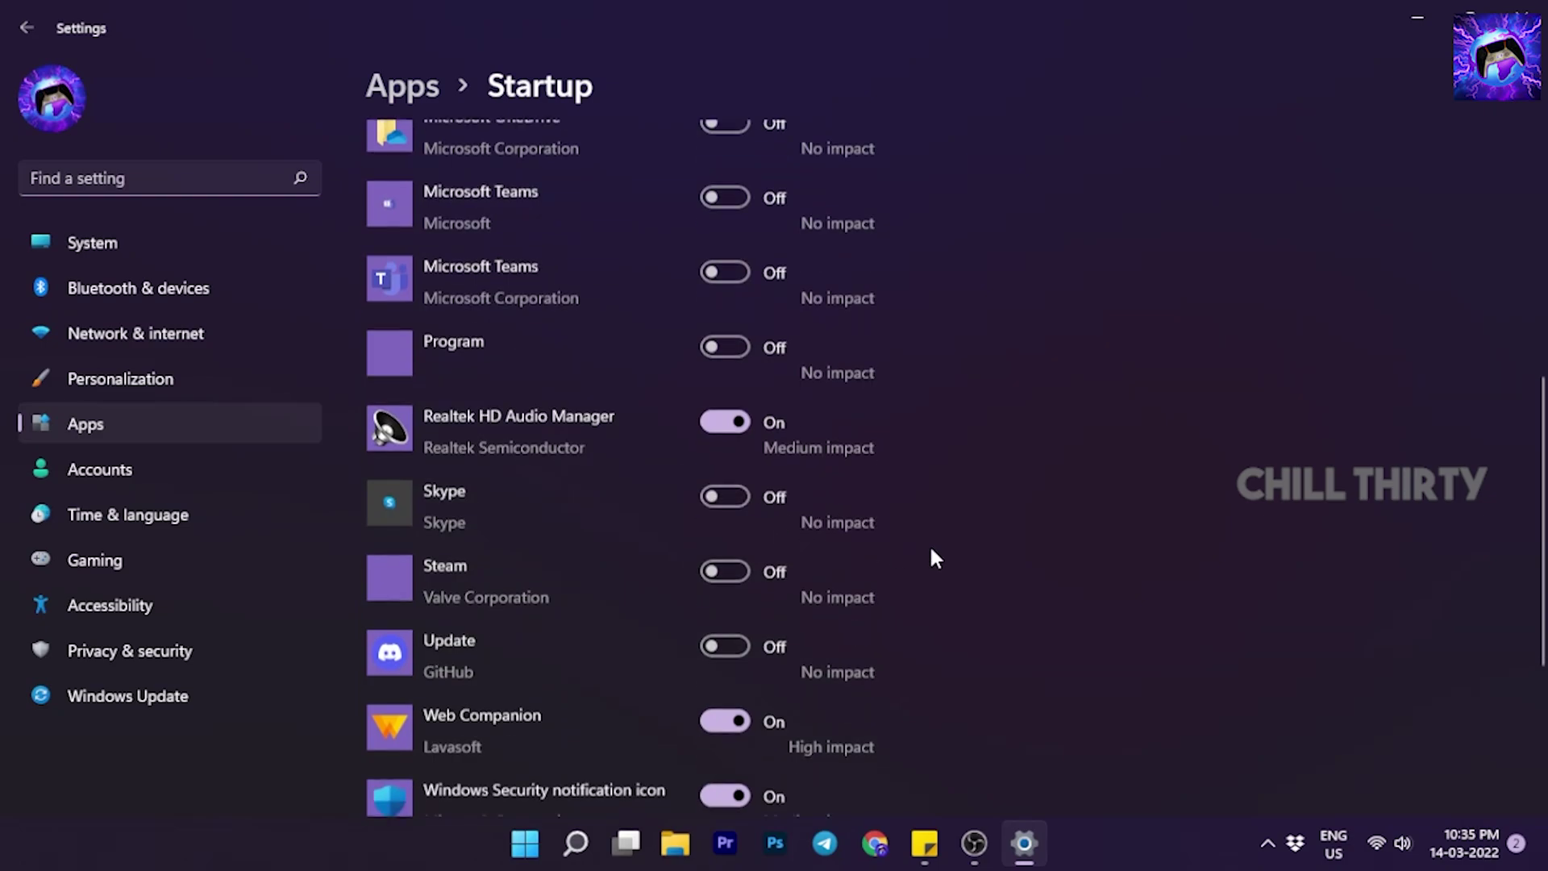
{"action": "scroll", "coordinate": [640, 521], "scroll_direction": "down", "scroll_amount": 2}
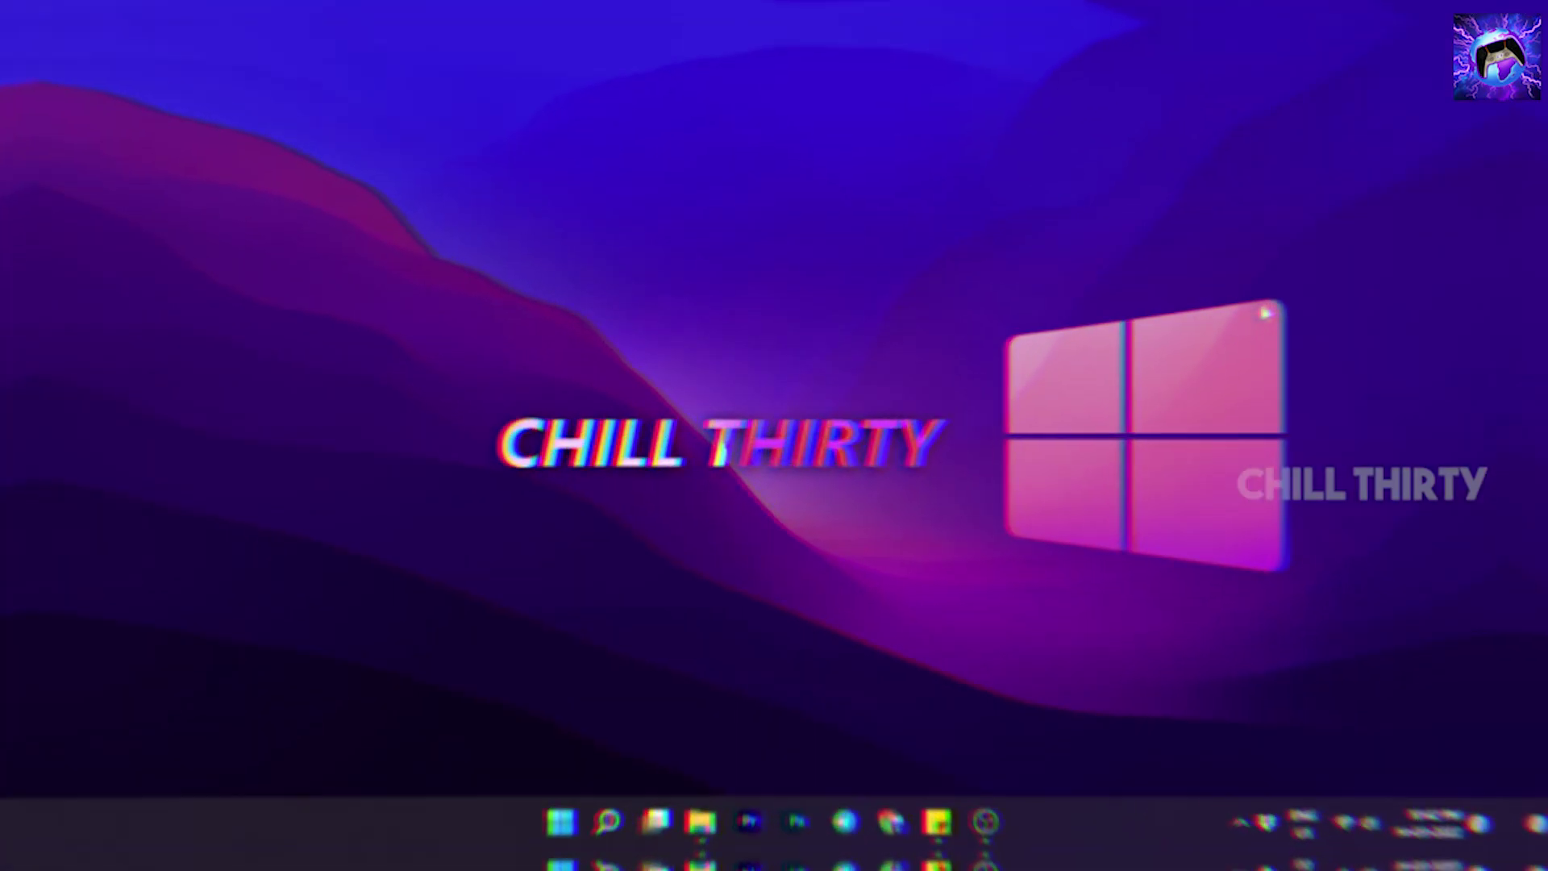
Run 'control' and go to Hardware and Sound > Devices and Printers in Control Panel.
{"action": "key", "text": "super+r"}
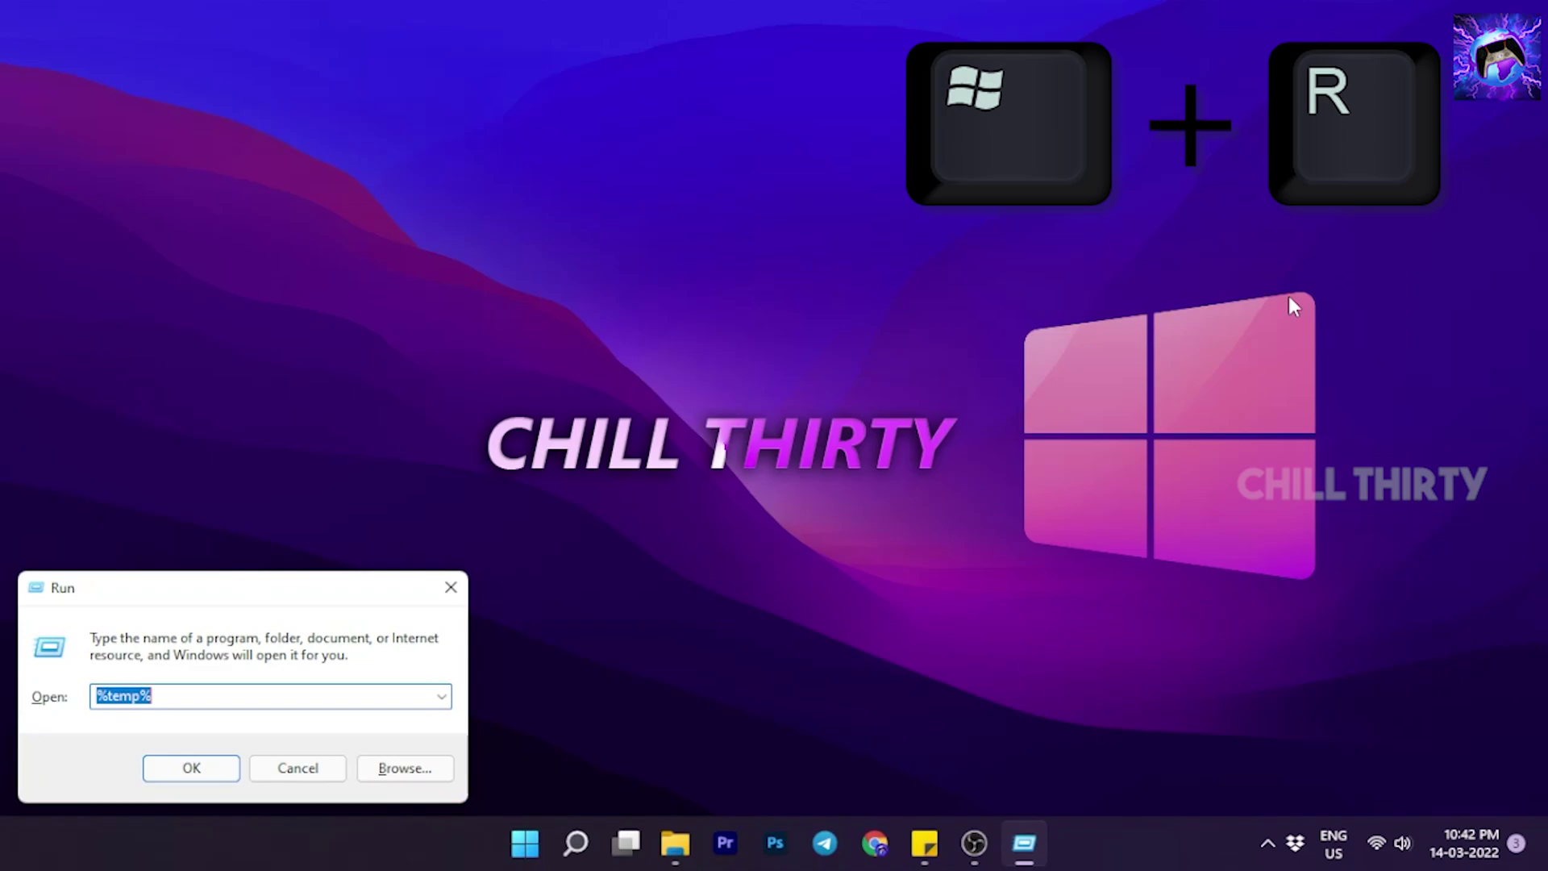
{"action": "type", "text": "contro"}
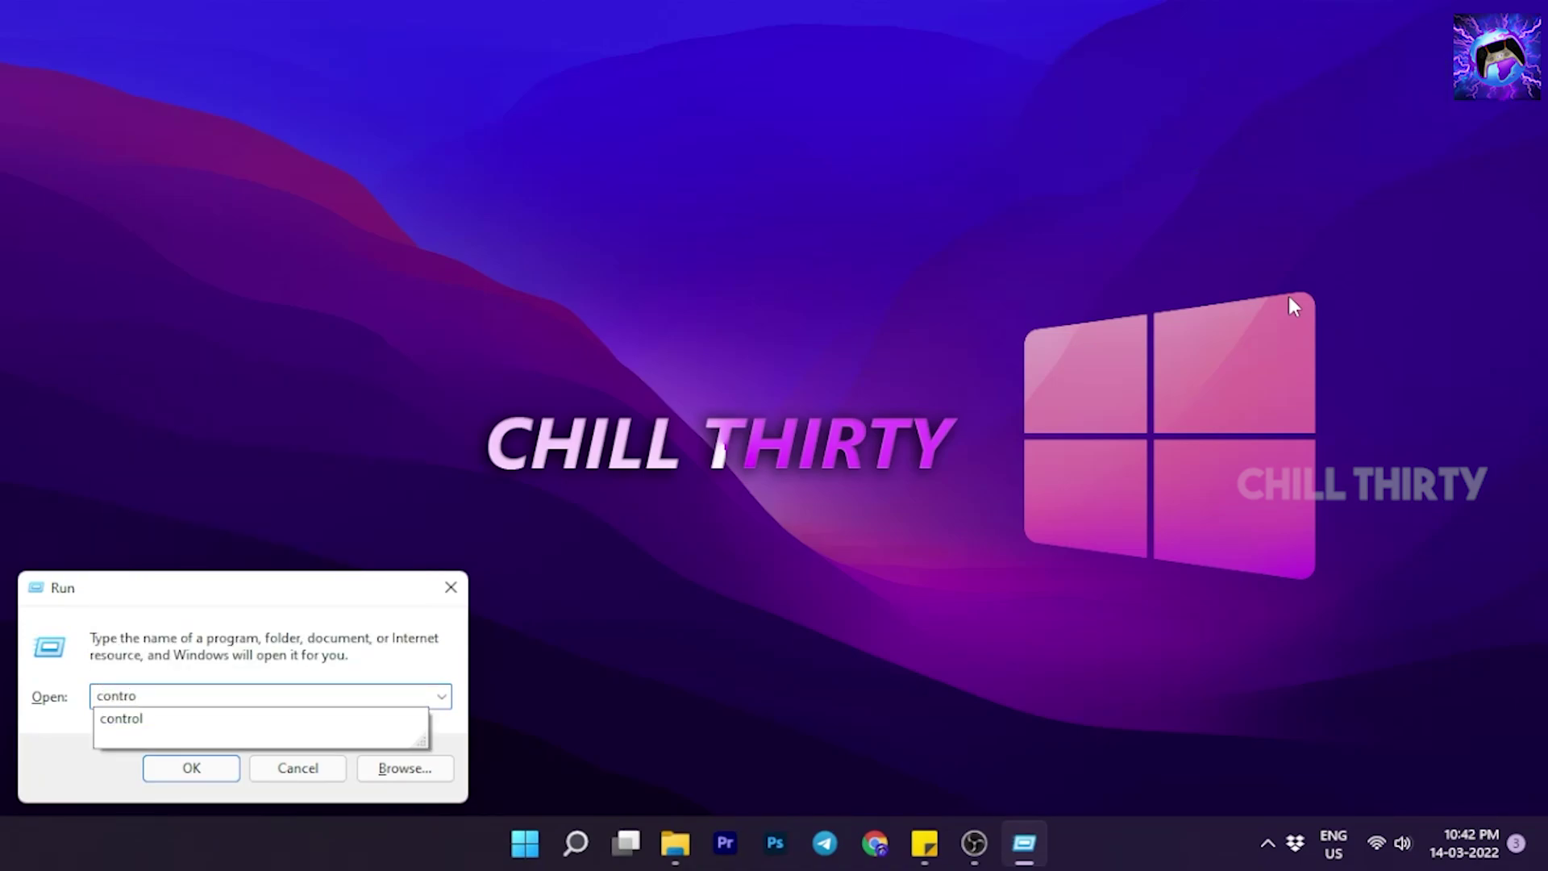
{"action": "type", "text": "l"}
{"action": "key", "text": "Return"}
{"action": "left_click", "coordinate": [1382, 153]}
{"action": "left_click", "coordinate": [556, 336]}
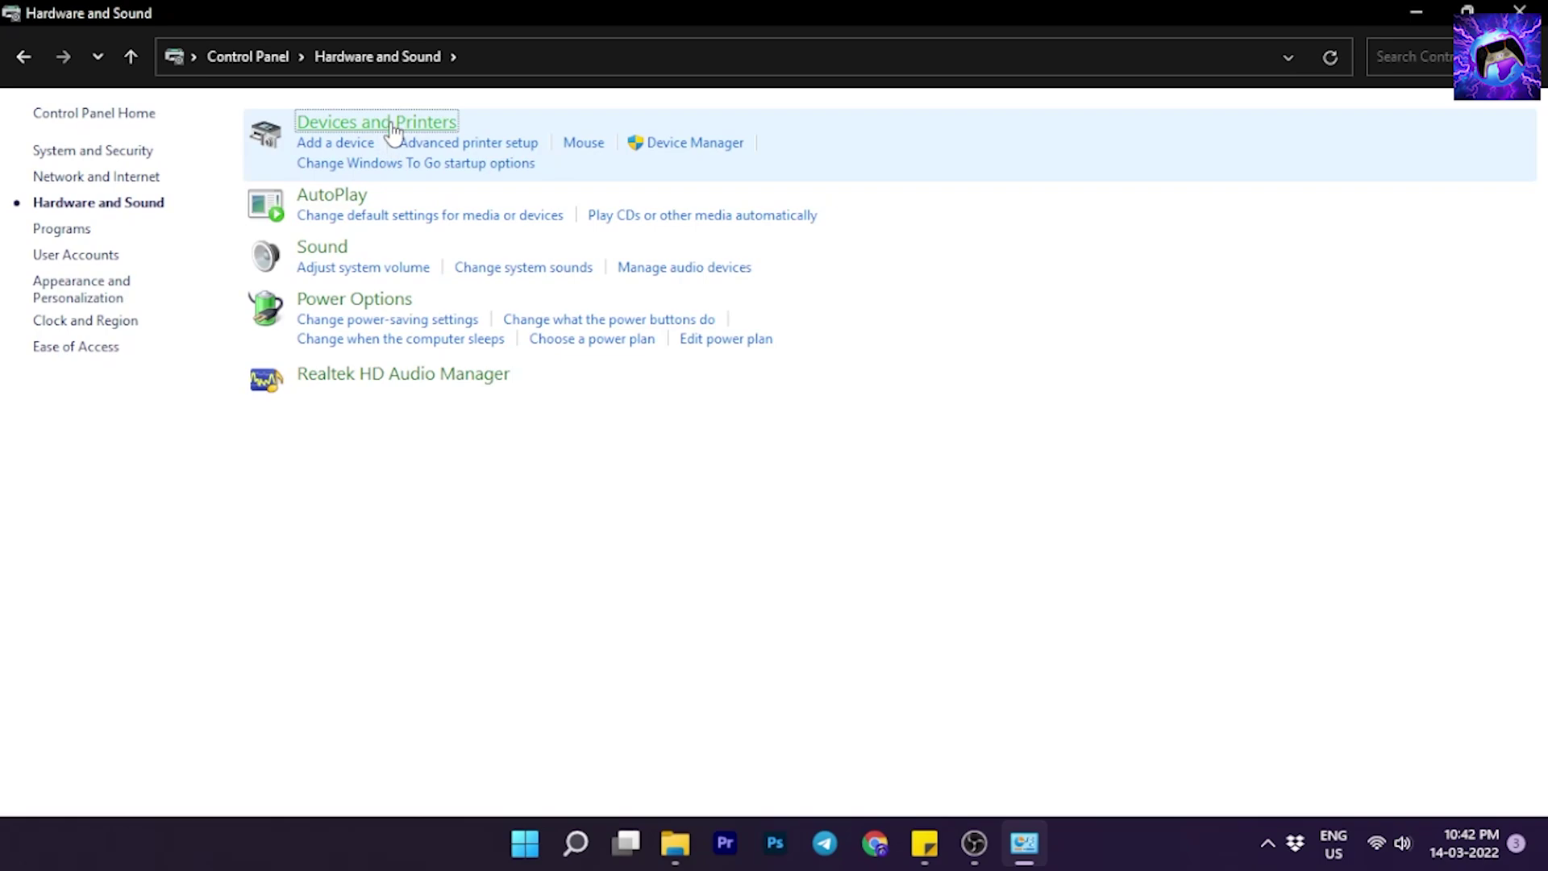
{"action": "left_click", "coordinate": [393, 129]}
Check the Gaming Mouse's Pointer Options with enhance pointer precision unchecked, then reopen Settings.
{"action": "left_click", "coordinate": [216, 229]}
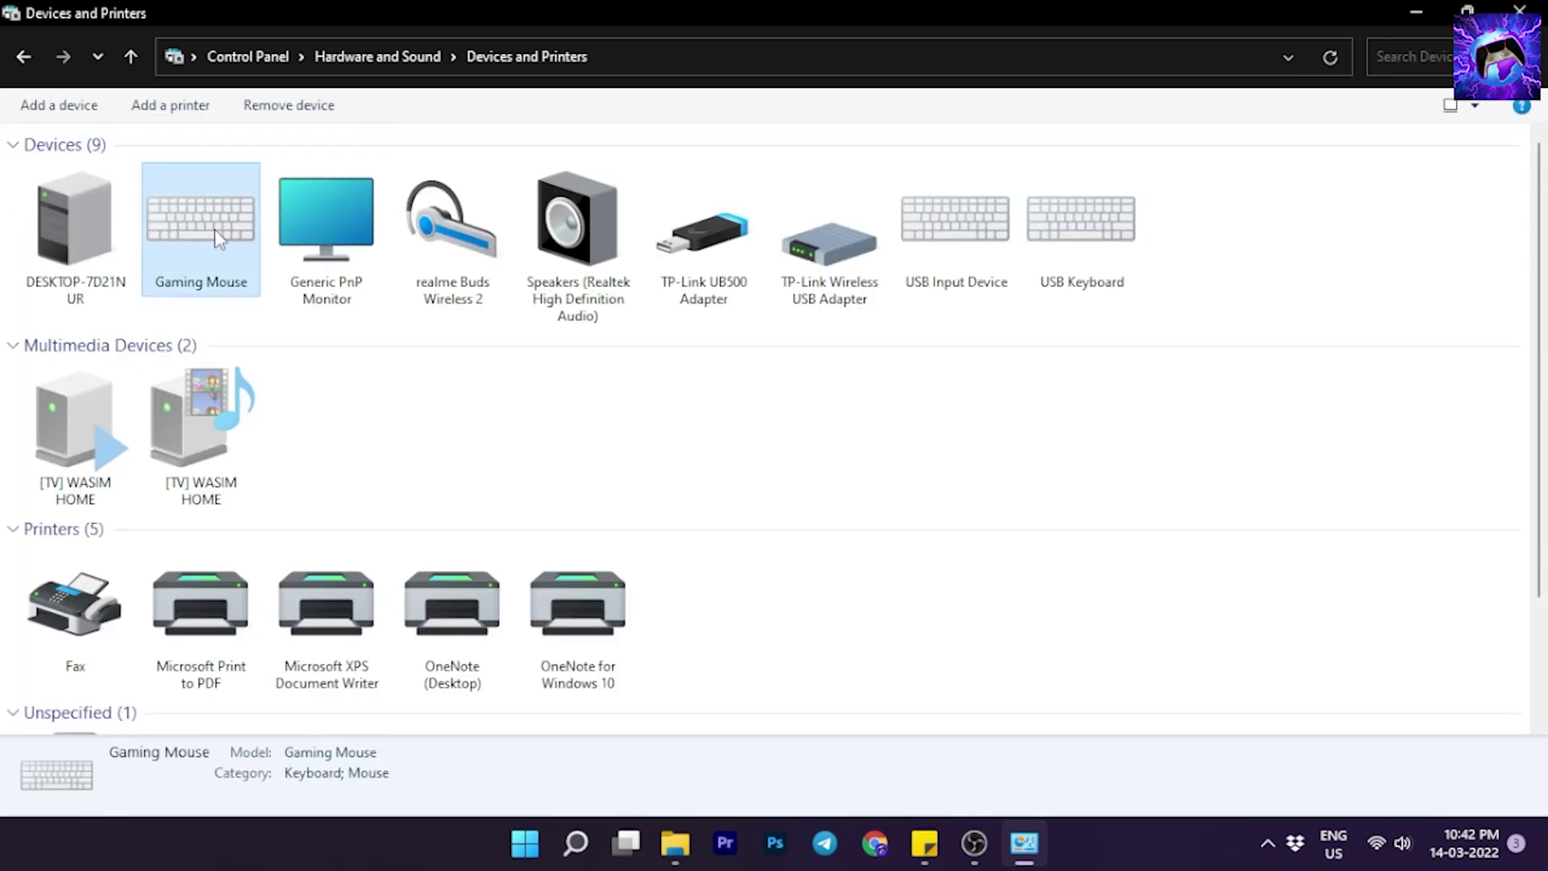
{"action": "right_click", "coordinate": [214, 229]}
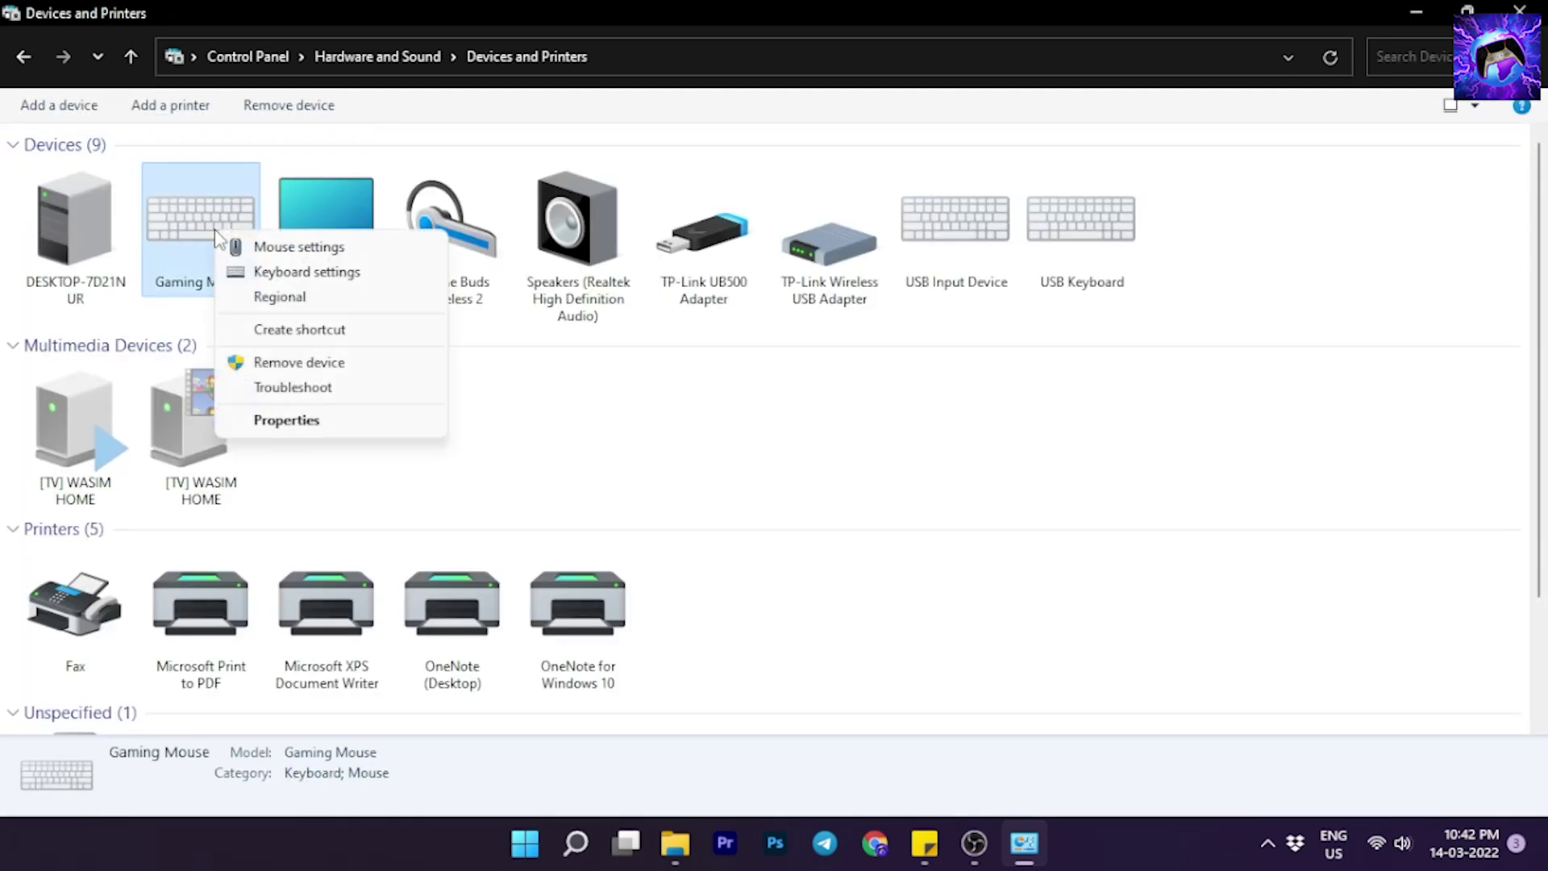
{"action": "left_click", "coordinate": [330, 252]}
{"action": "left_click", "coordinate": [1417, 16]}
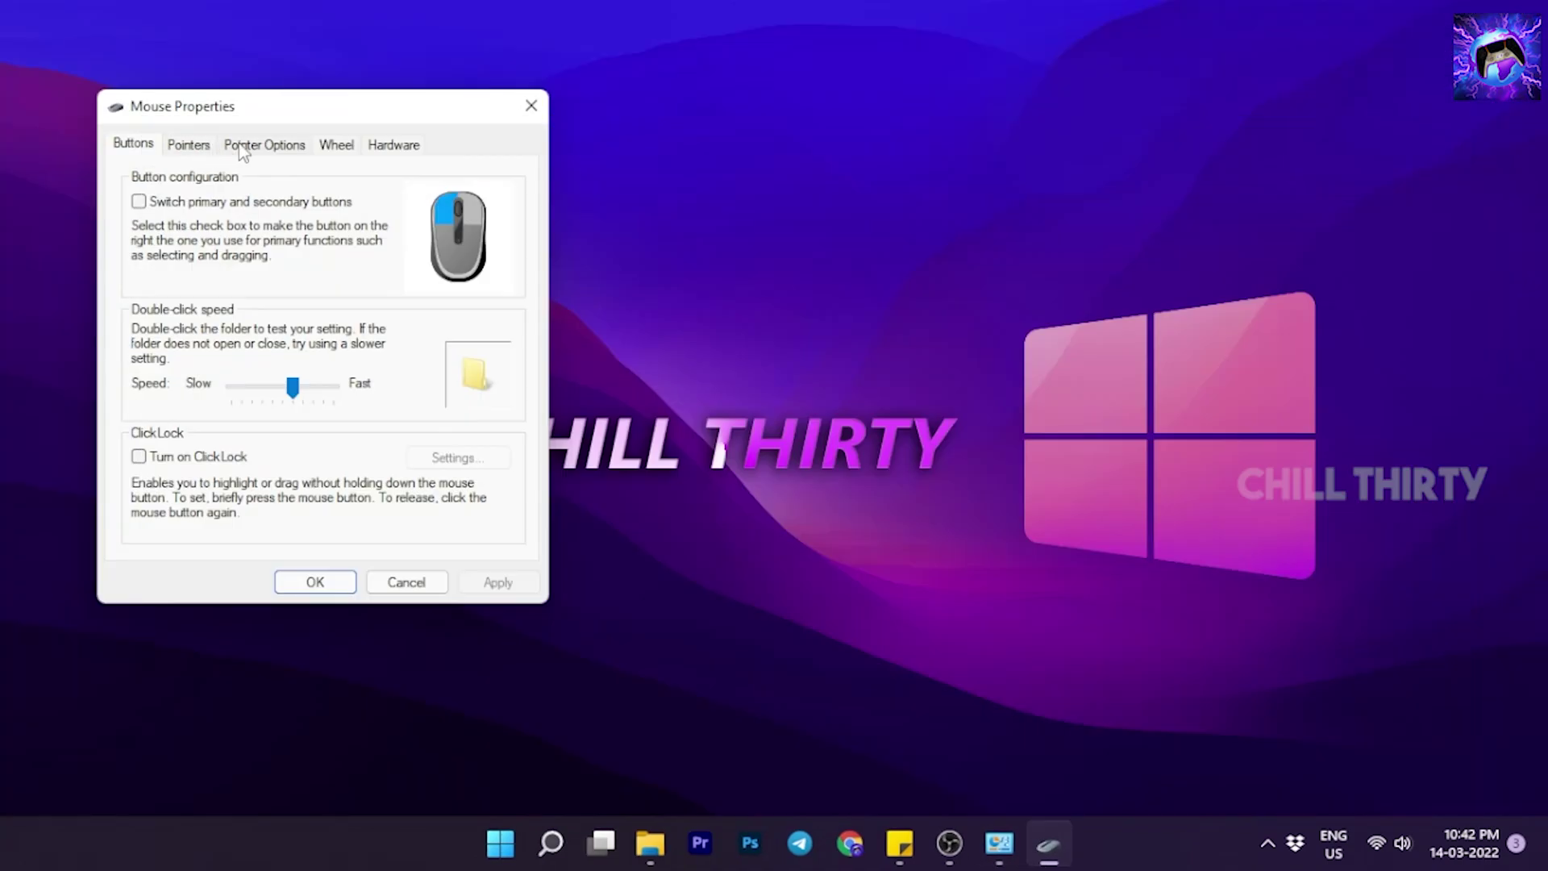
{"action": "left_click", "coordinate": [244, 146]}
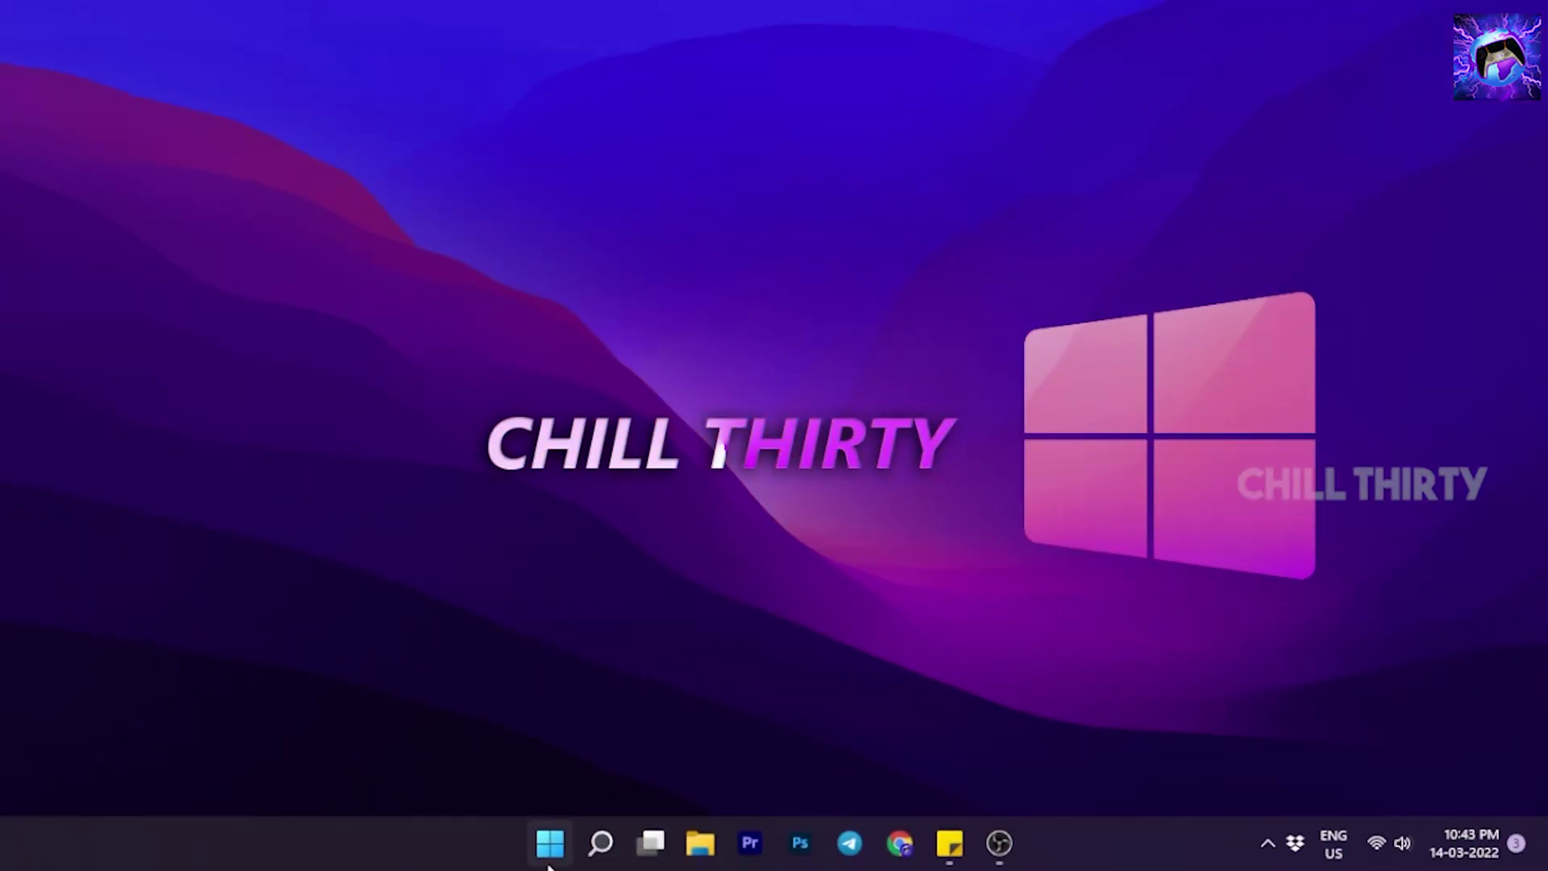
{"action": "left_click", "coordinate": [547, 867]}
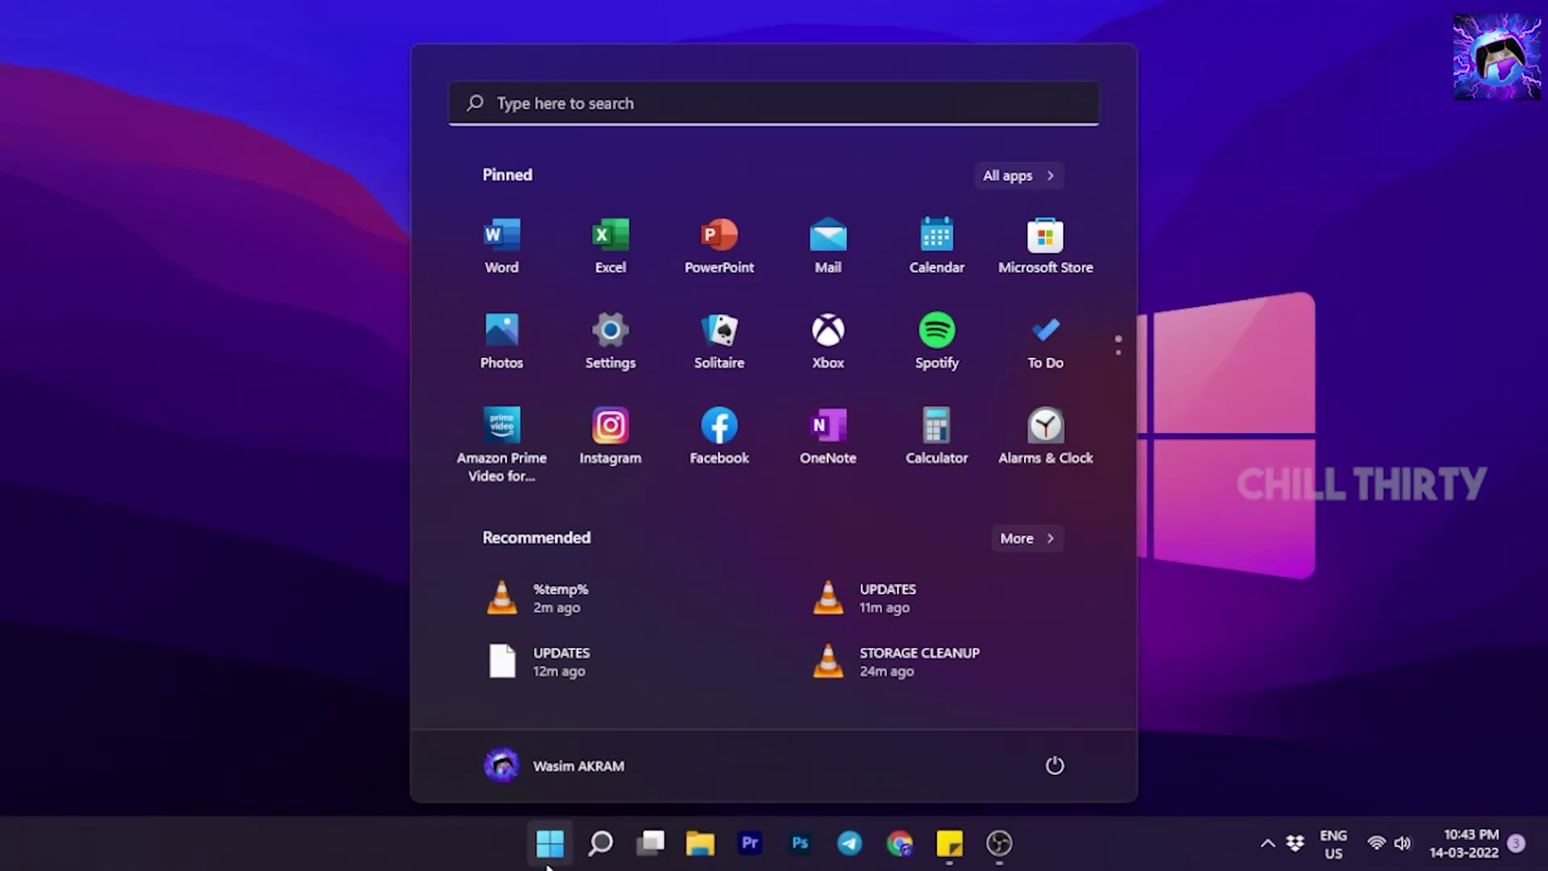
{"action": "left_click", "coordinate": [610, 346]}
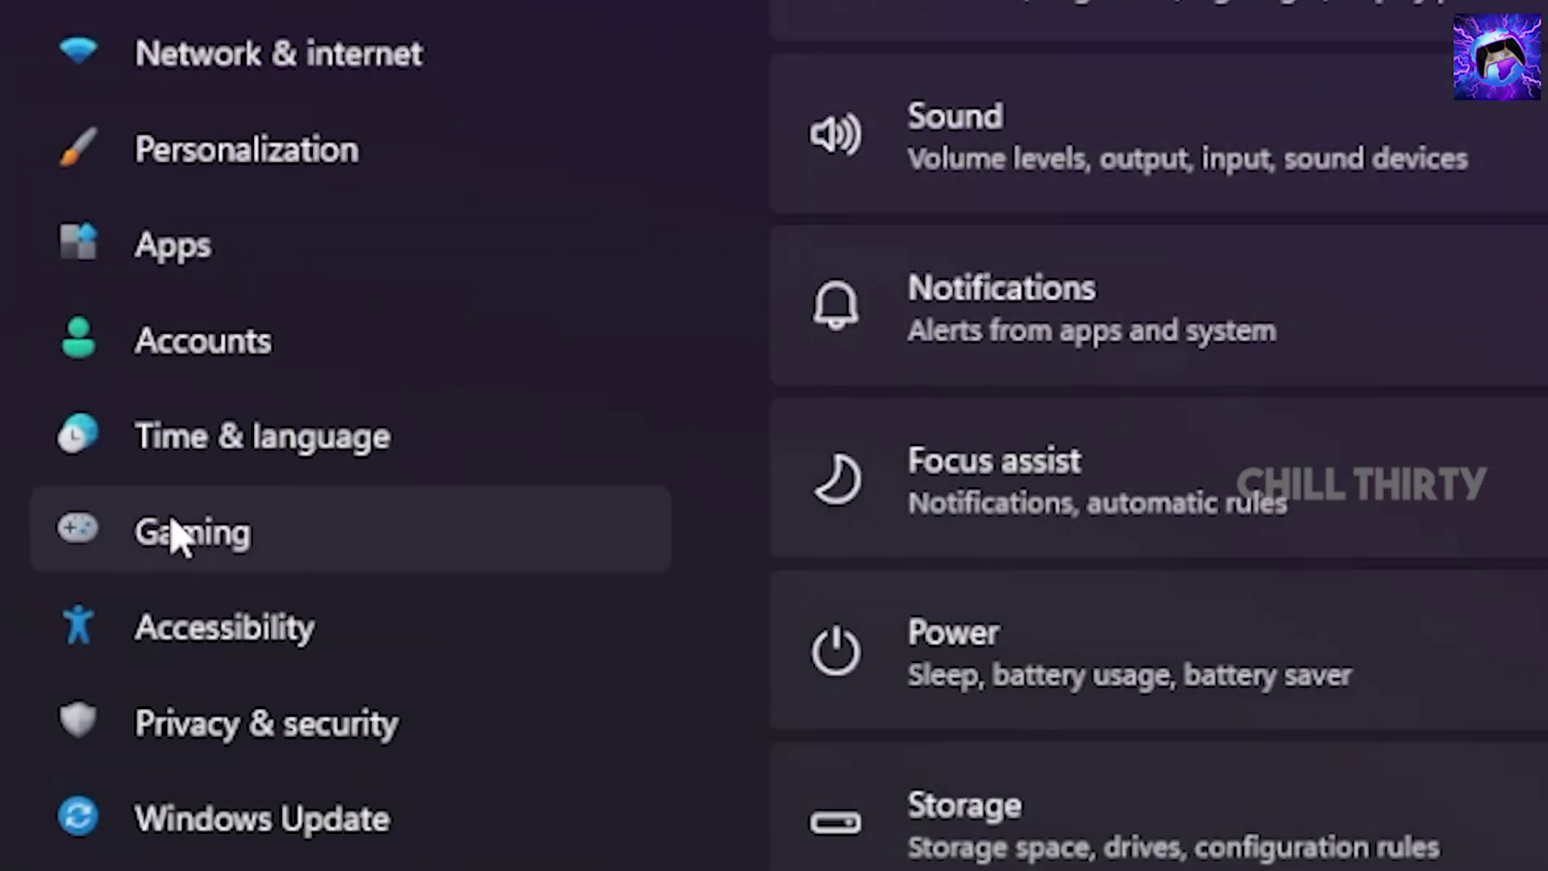
Go to Gaming > Game Mode and confirm the Game Mode toggle is On.
{"action": "left_click", "coordinate": [177, 533]}
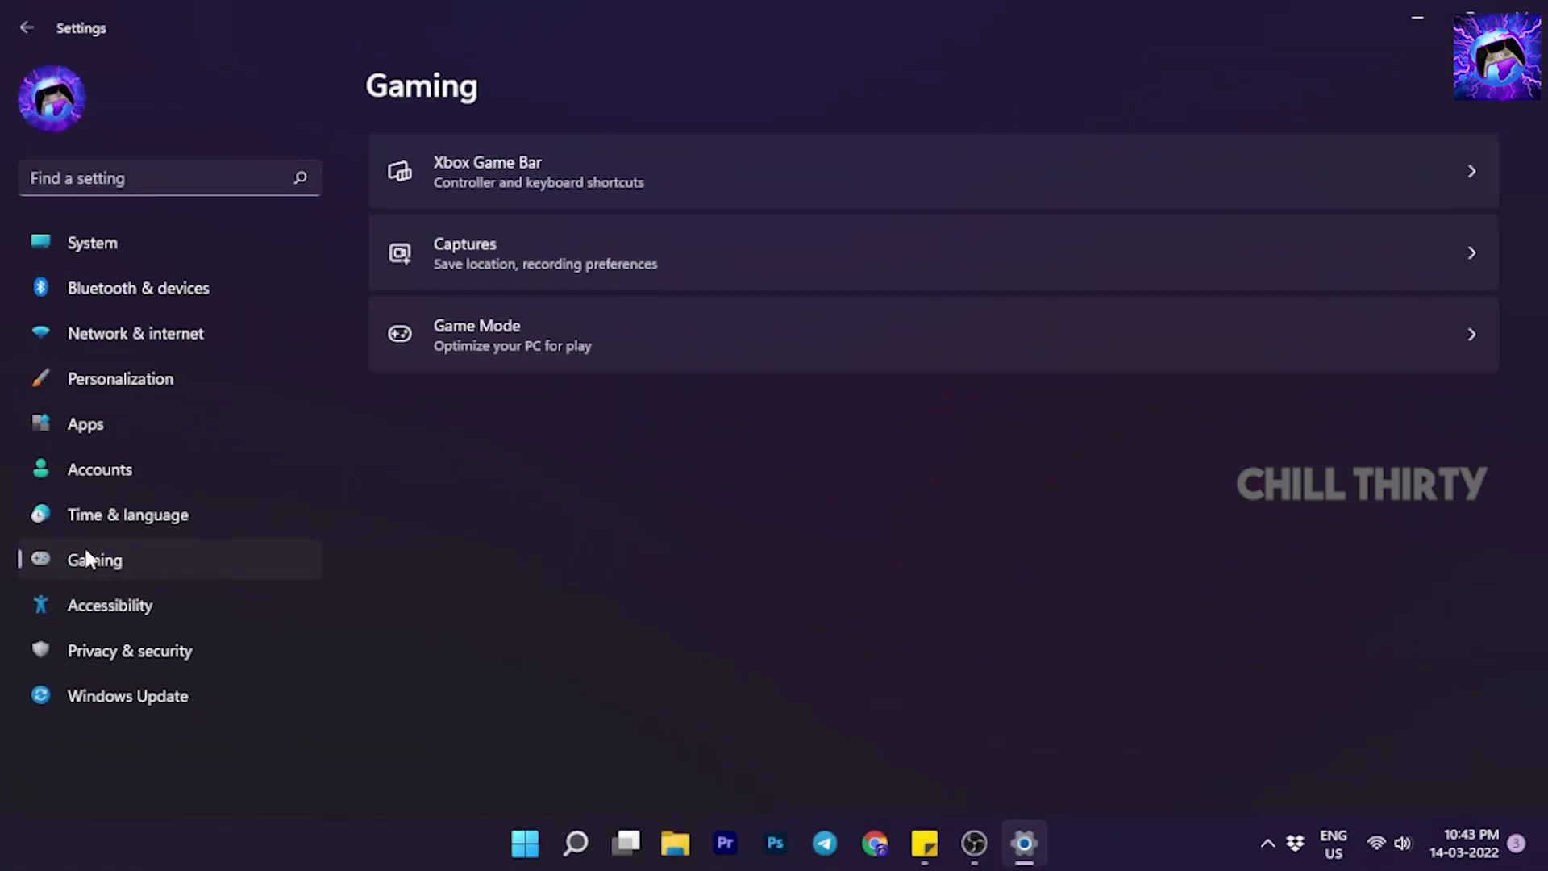
{"action": "left_click", "coordinate": [762, 334]}
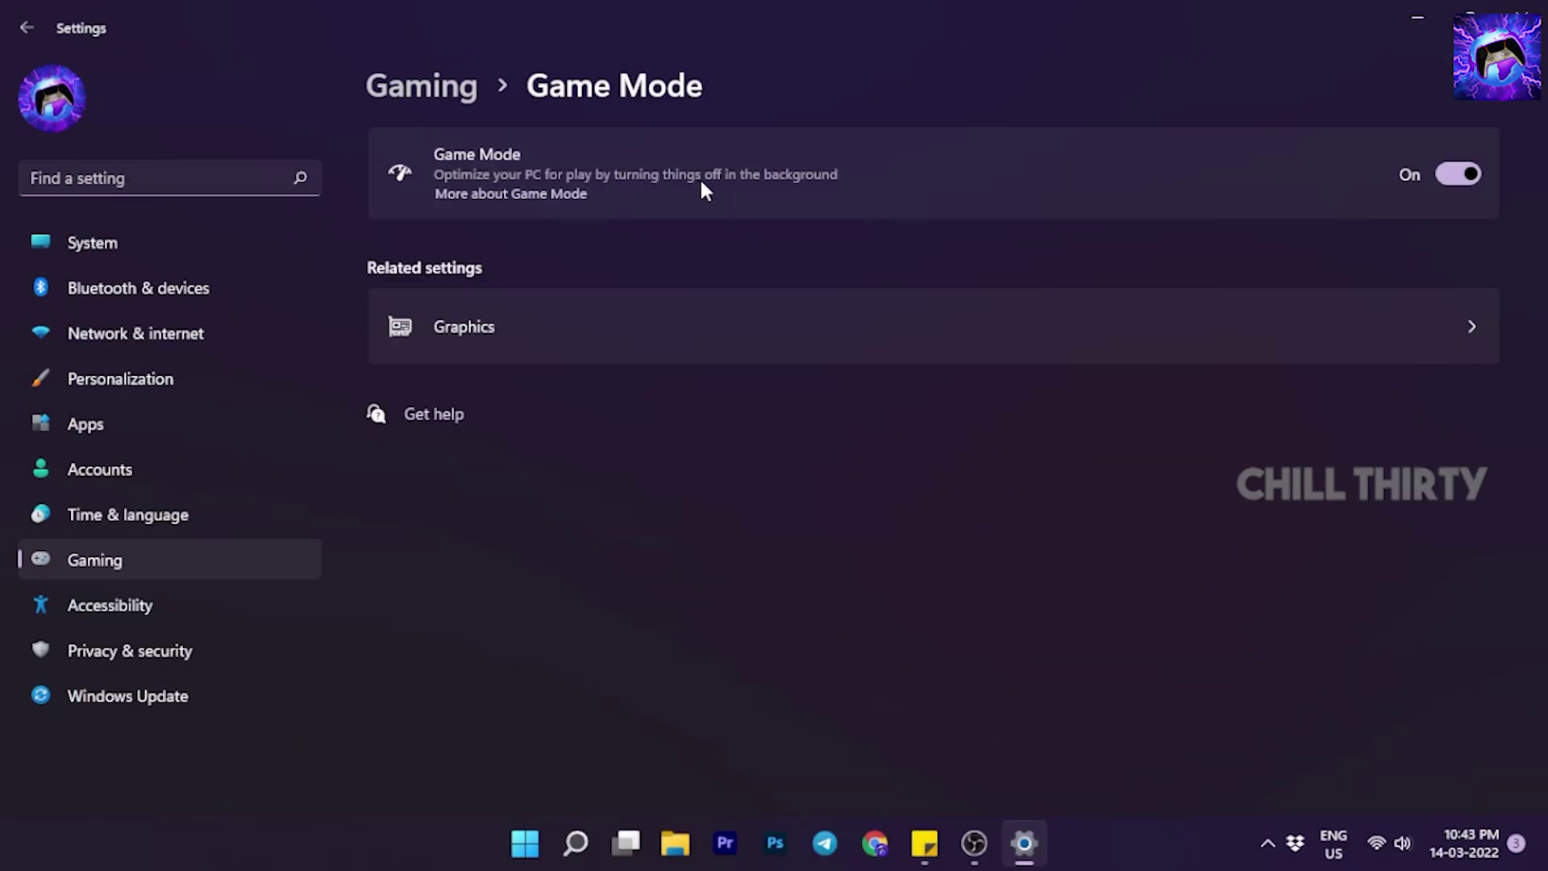
Add E:\ELDEN RING\Game\eldenring.exe to the graphics list and set it to High performance.
{"action": "left_click", "coordinate": [679, 343]}
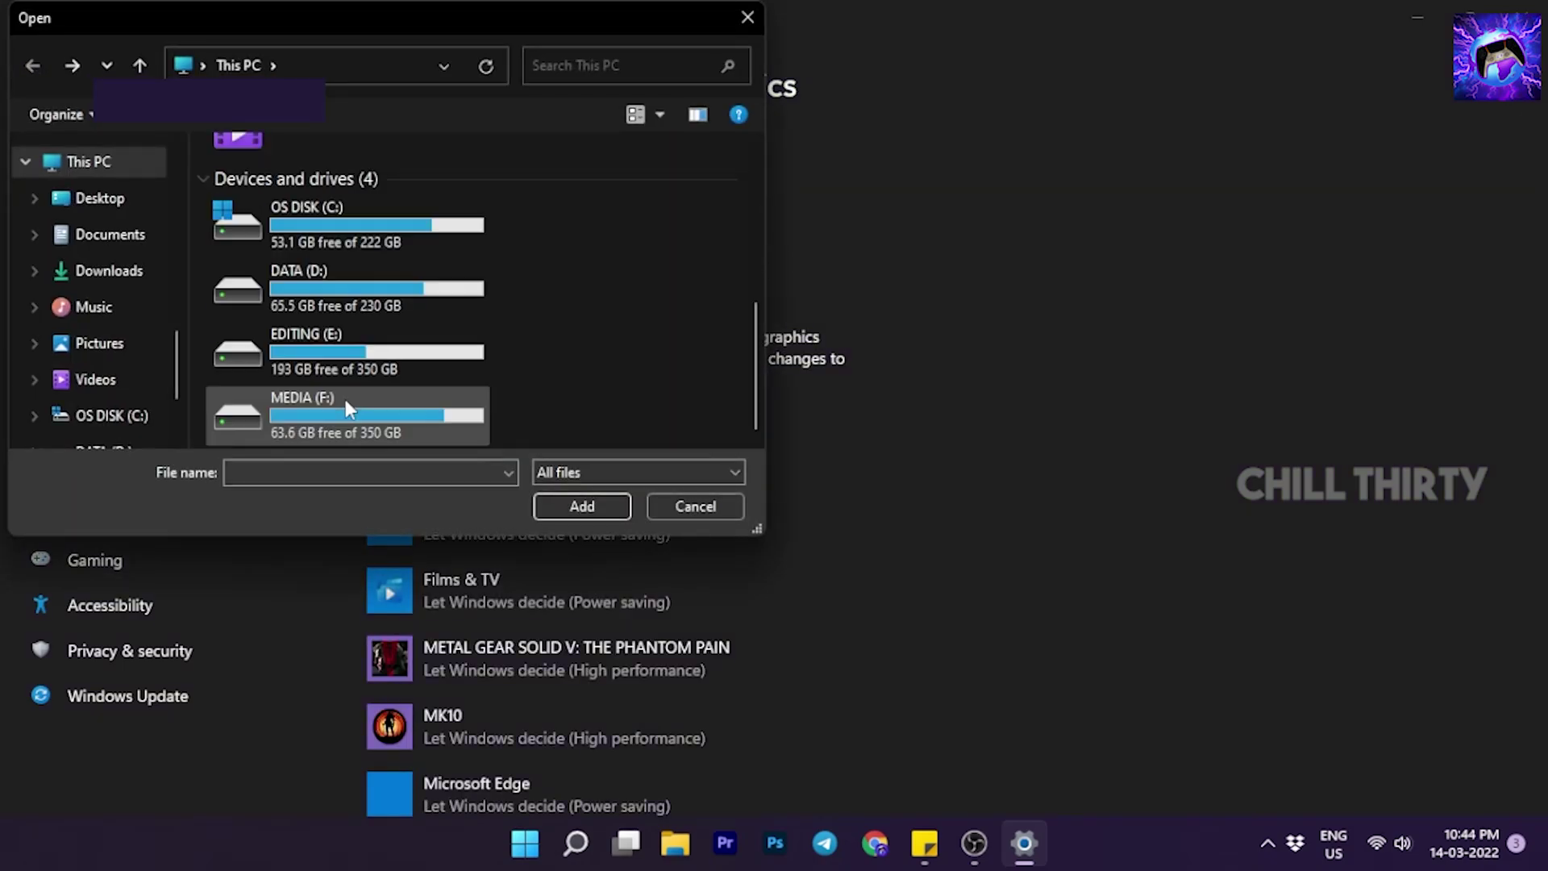
{"action": "double_click", "coordinate": [339, 353]}
{"action": "double_click", "coordinate": [363, 216]}
{"action": "double_click", "coordinate": [370, 248]}
{"action": "double_click", "coordinate": [339, 294]}
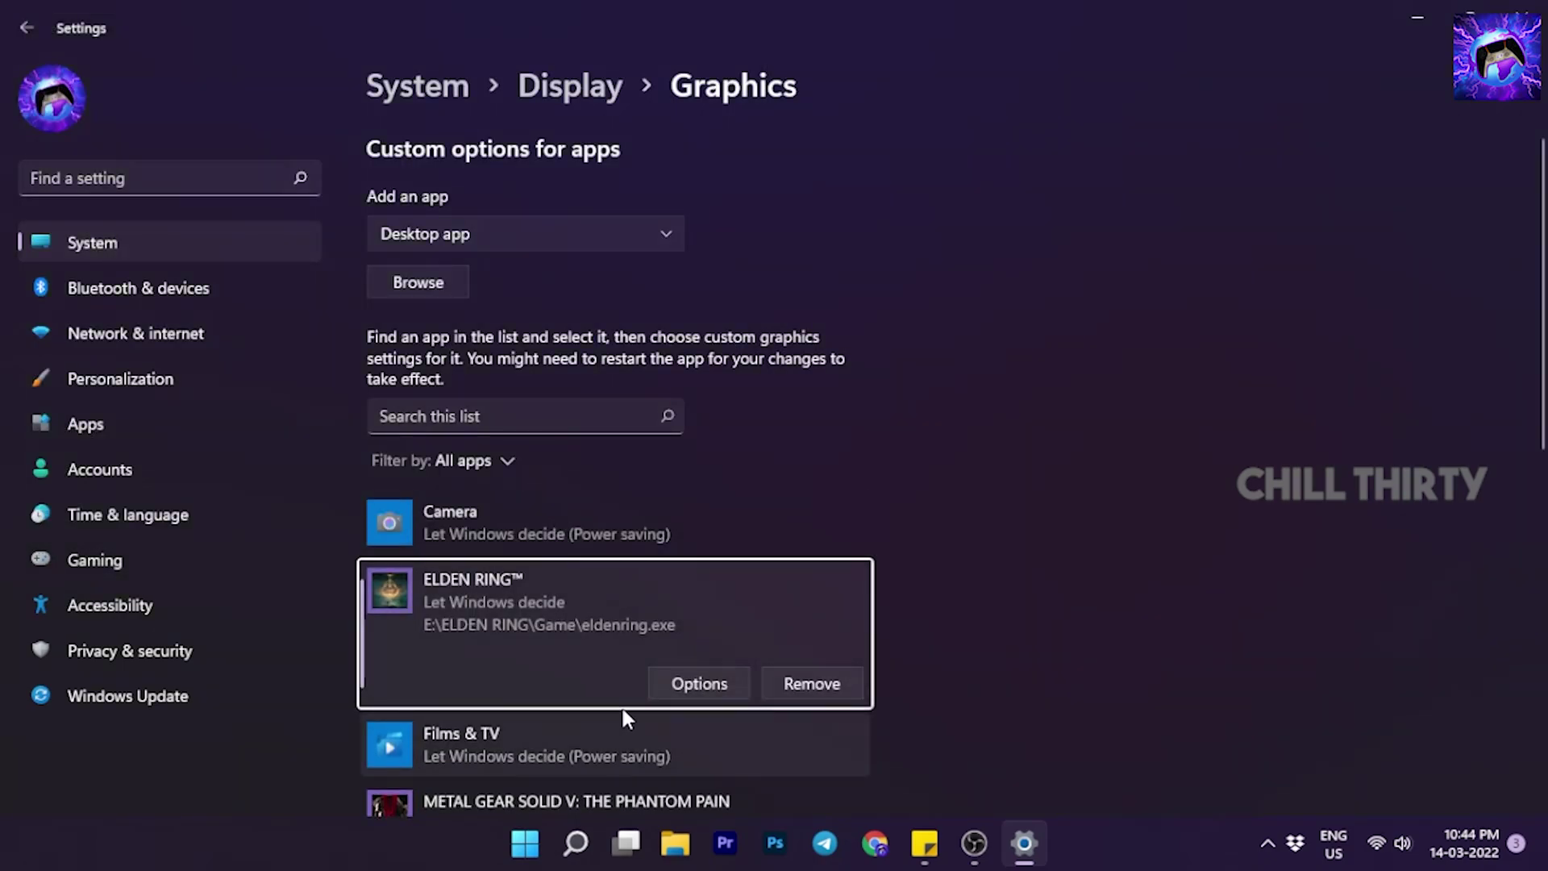
{"action": "left_click", "coordinate": [699, 683]}
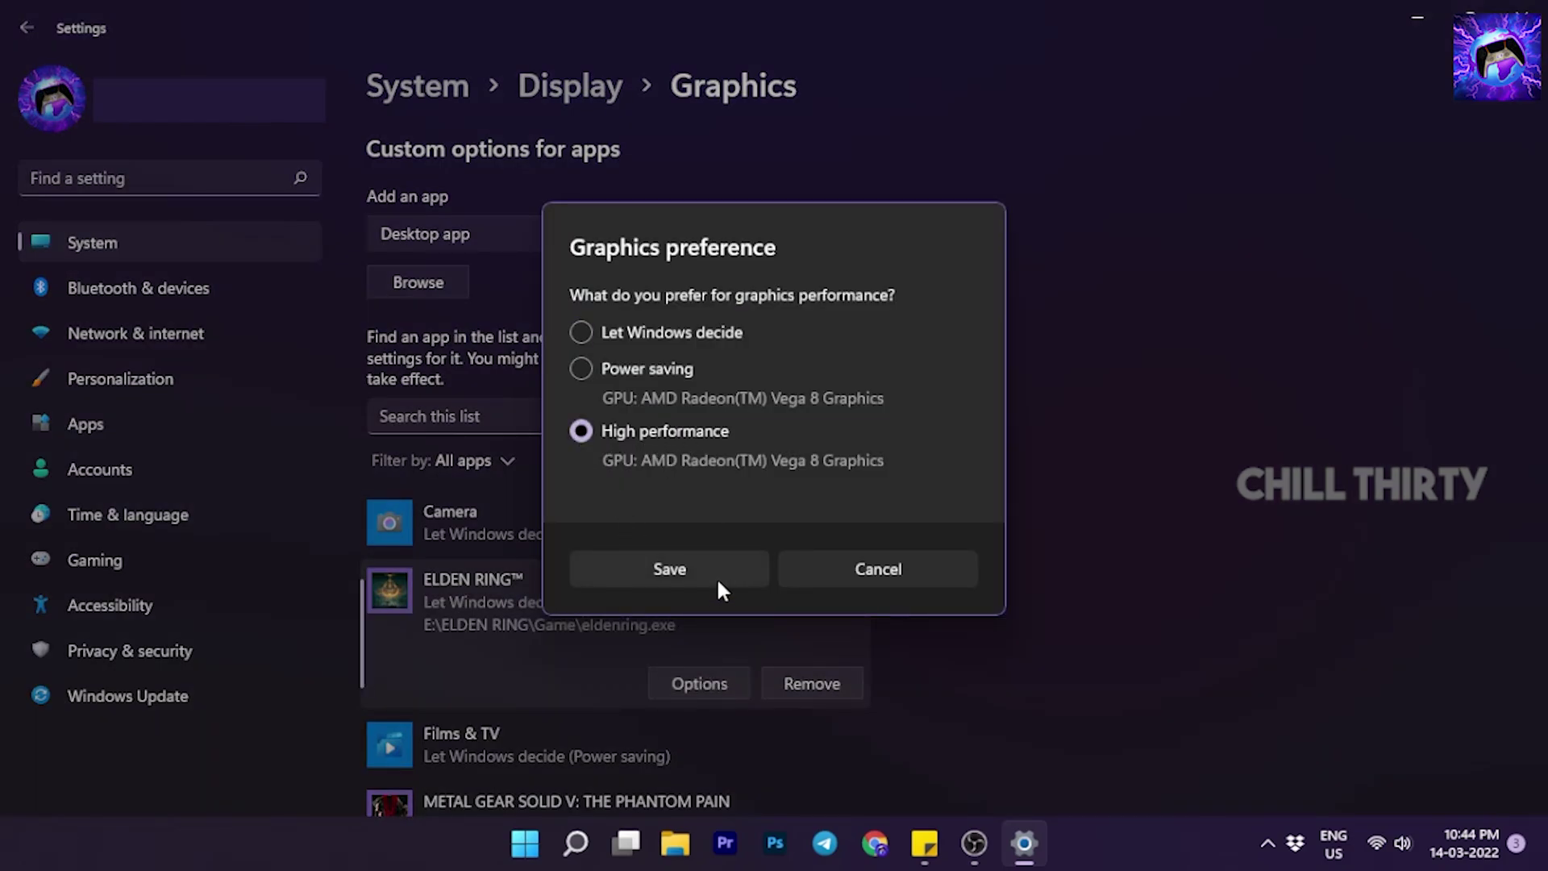
{"action": "left_click", "coordinate": [669, 570]}
Set csgo's graphics preference to High performance.
{"action": "scroll", "coordinate": [835, 511], "scroll_direction": "down", "scroll_amount": 4}
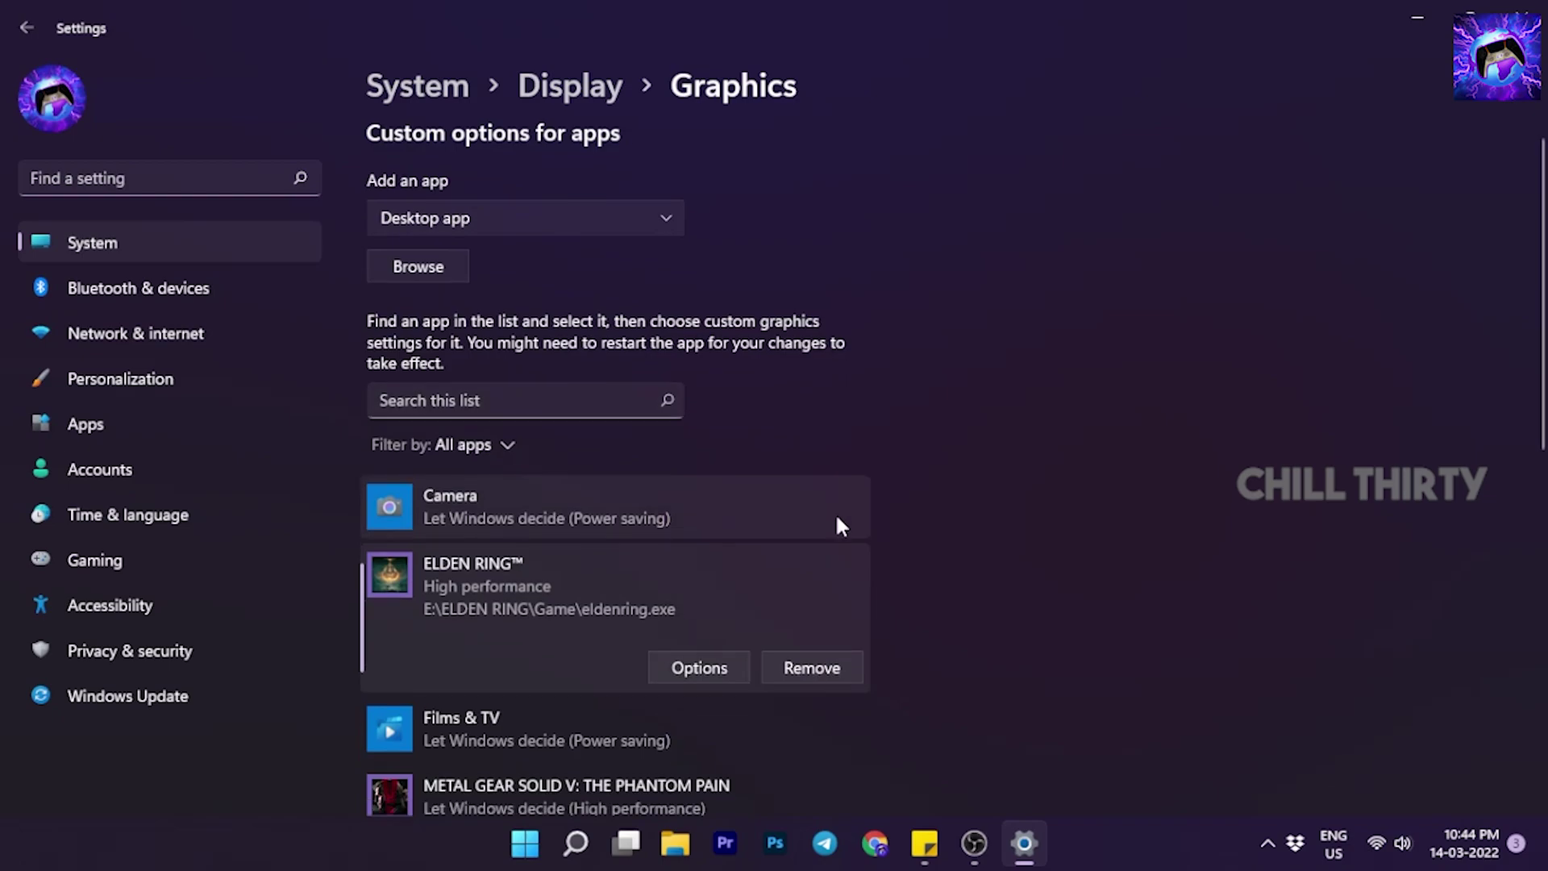
{"action": "left_click", "coordinate": [572, 627]}
{"action": "scroll", "coordinate": [1059, 621], "scroll_direction": "down", "scroll_amount": 5}
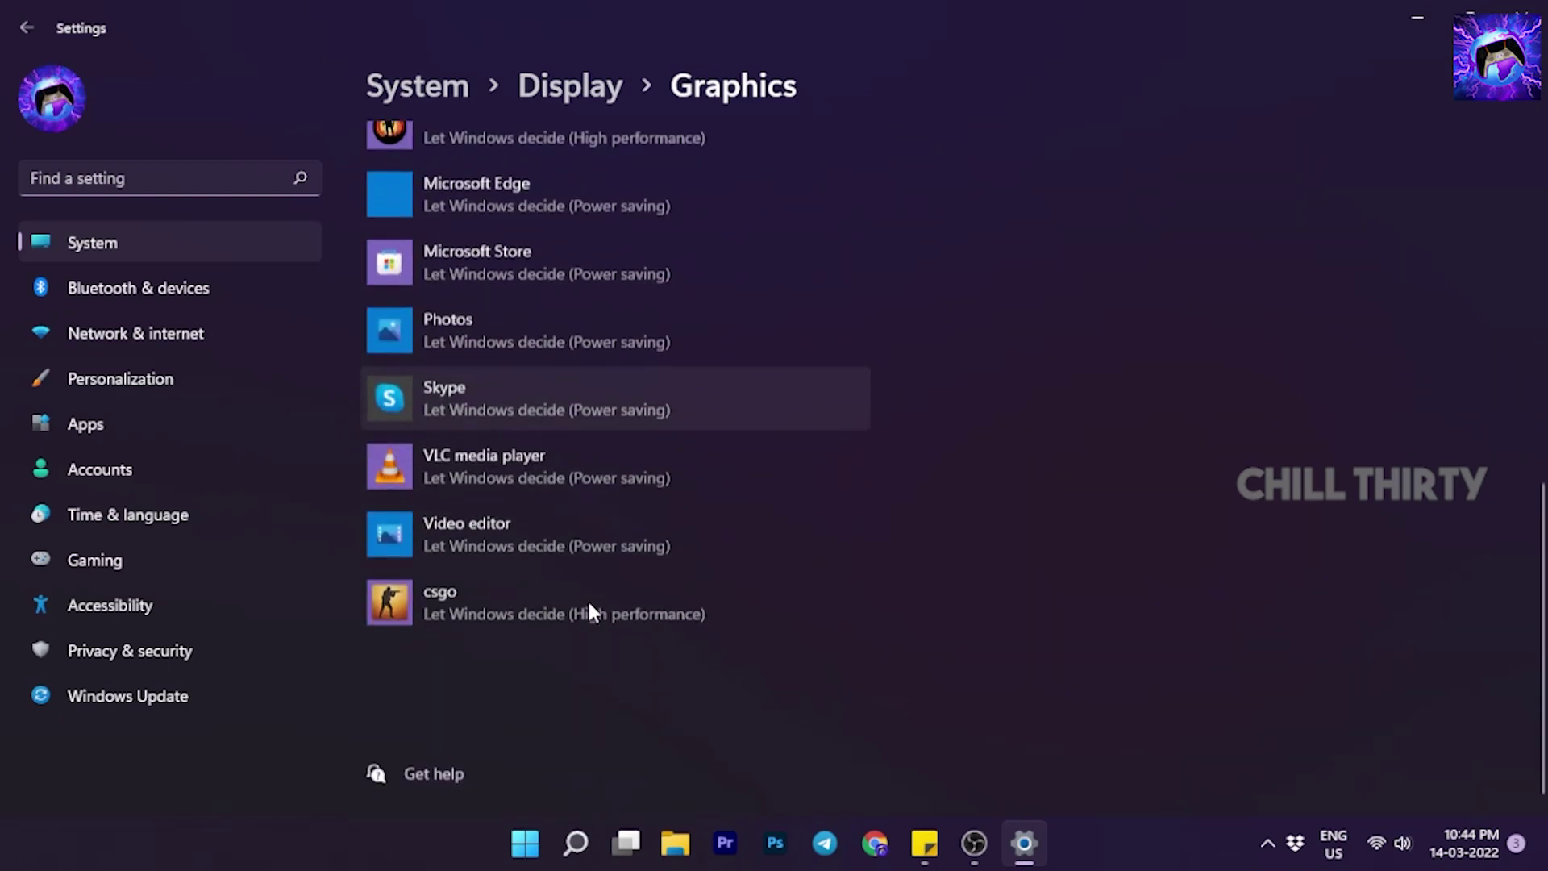
{"action": "left_click", "coordinate": [587, 601]}
{"action": "left_click", "coordinate": [708, 621]}
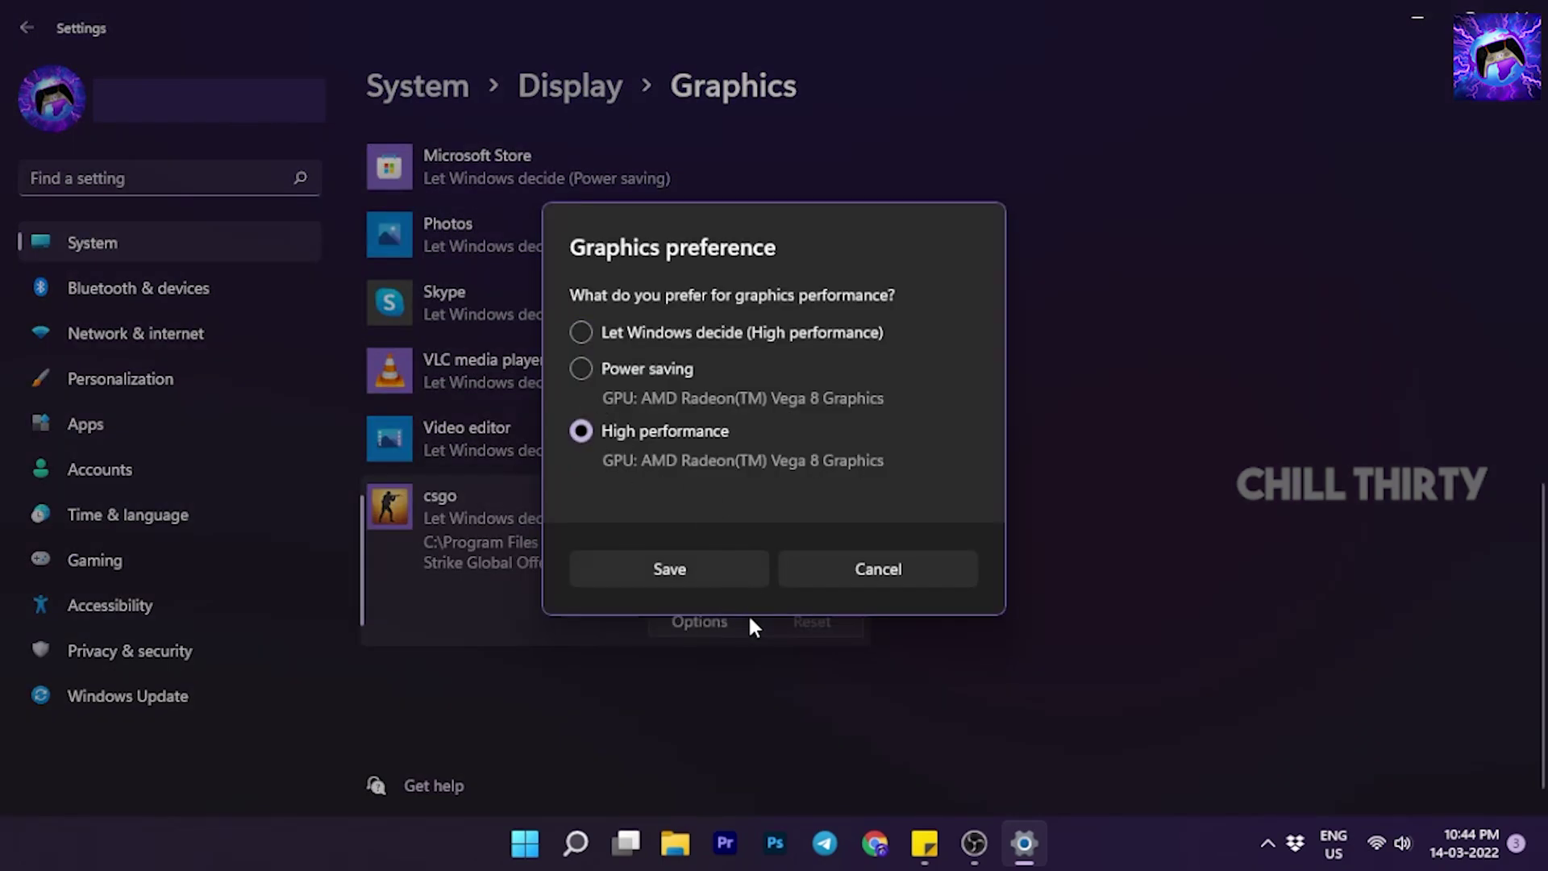
{"action": "key", "text": "Return"}
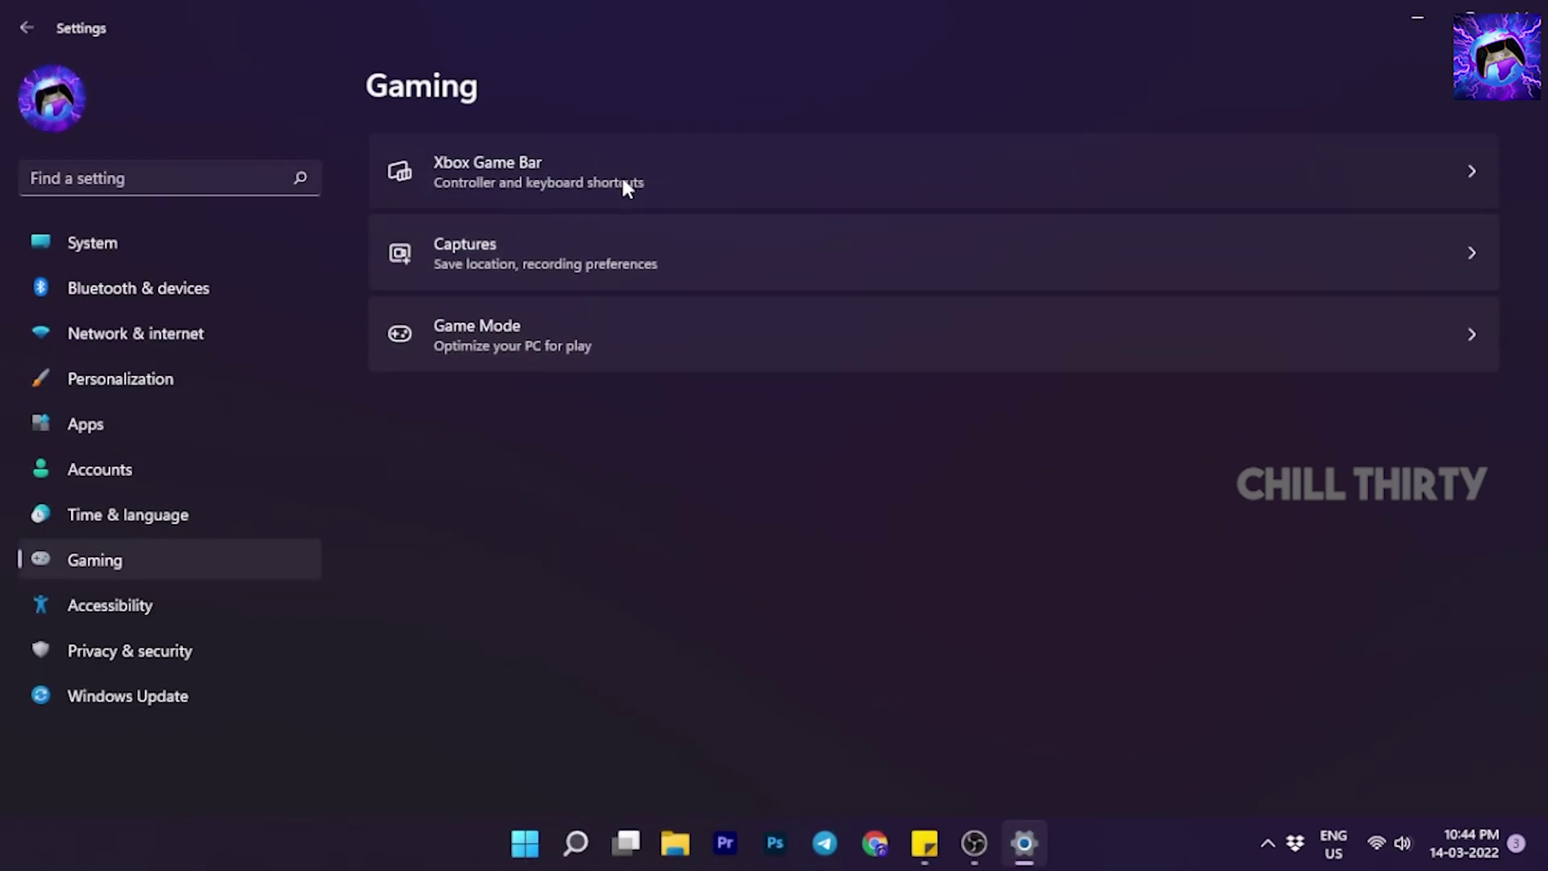
{"action": "left_click", "coordinate": [621, 175]}
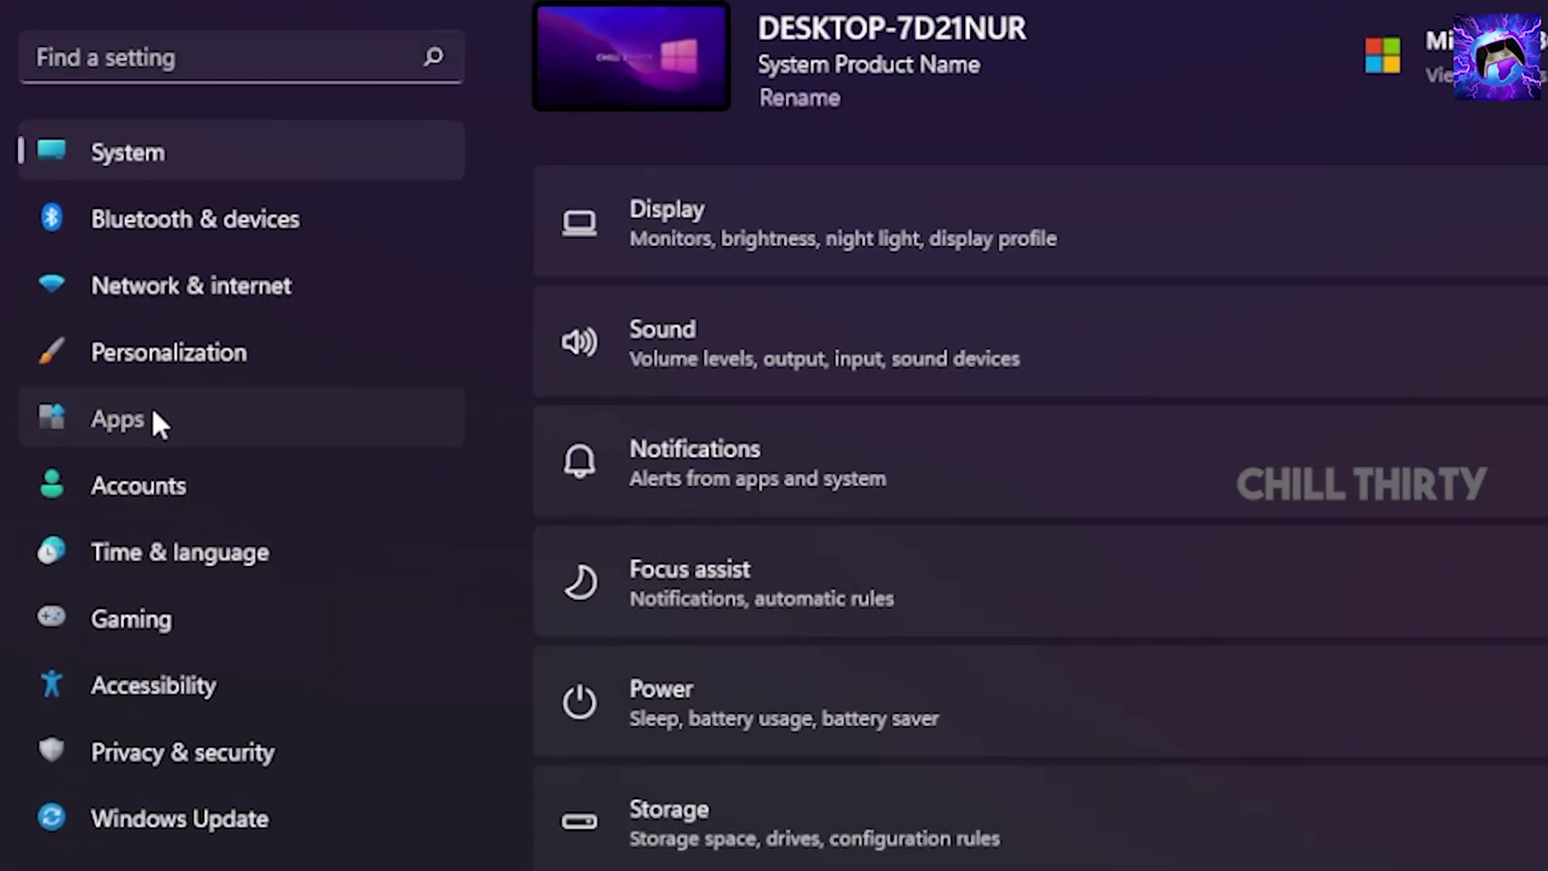
Open Xbox Game Bar's advanced options in Apps > Apps & features to review its permissions.
{"action": "left_click", "coordinate": [109, 421]}
{"action": "left_click", "coordinate": [1129, 65]}
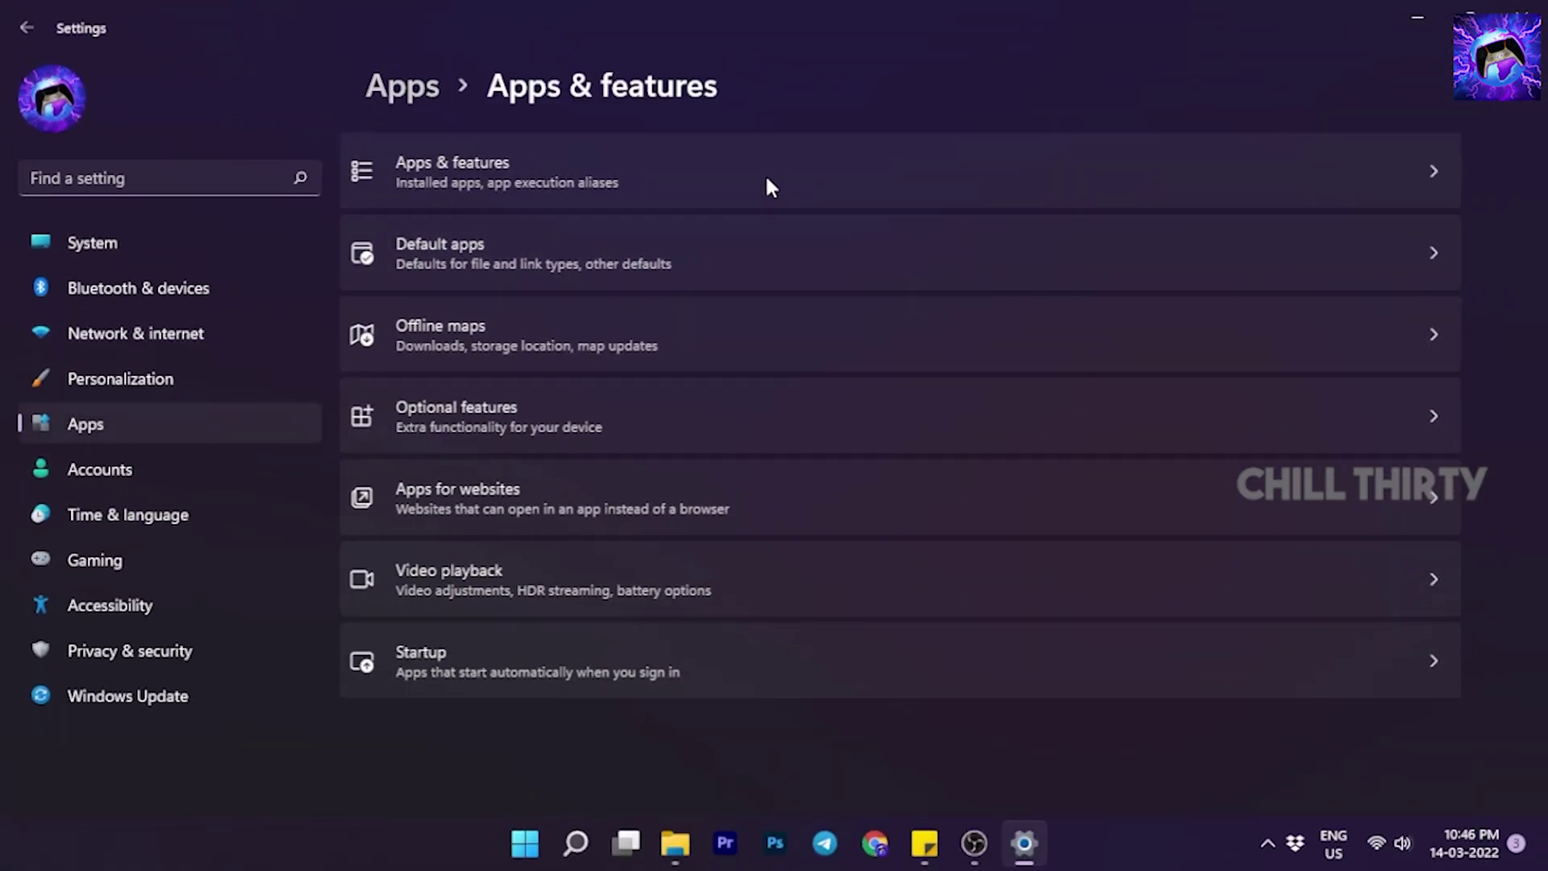
{"action": "scroll", "coordinate": [927, 560], "scroll_direction": "down", "scroll_amount": 20}
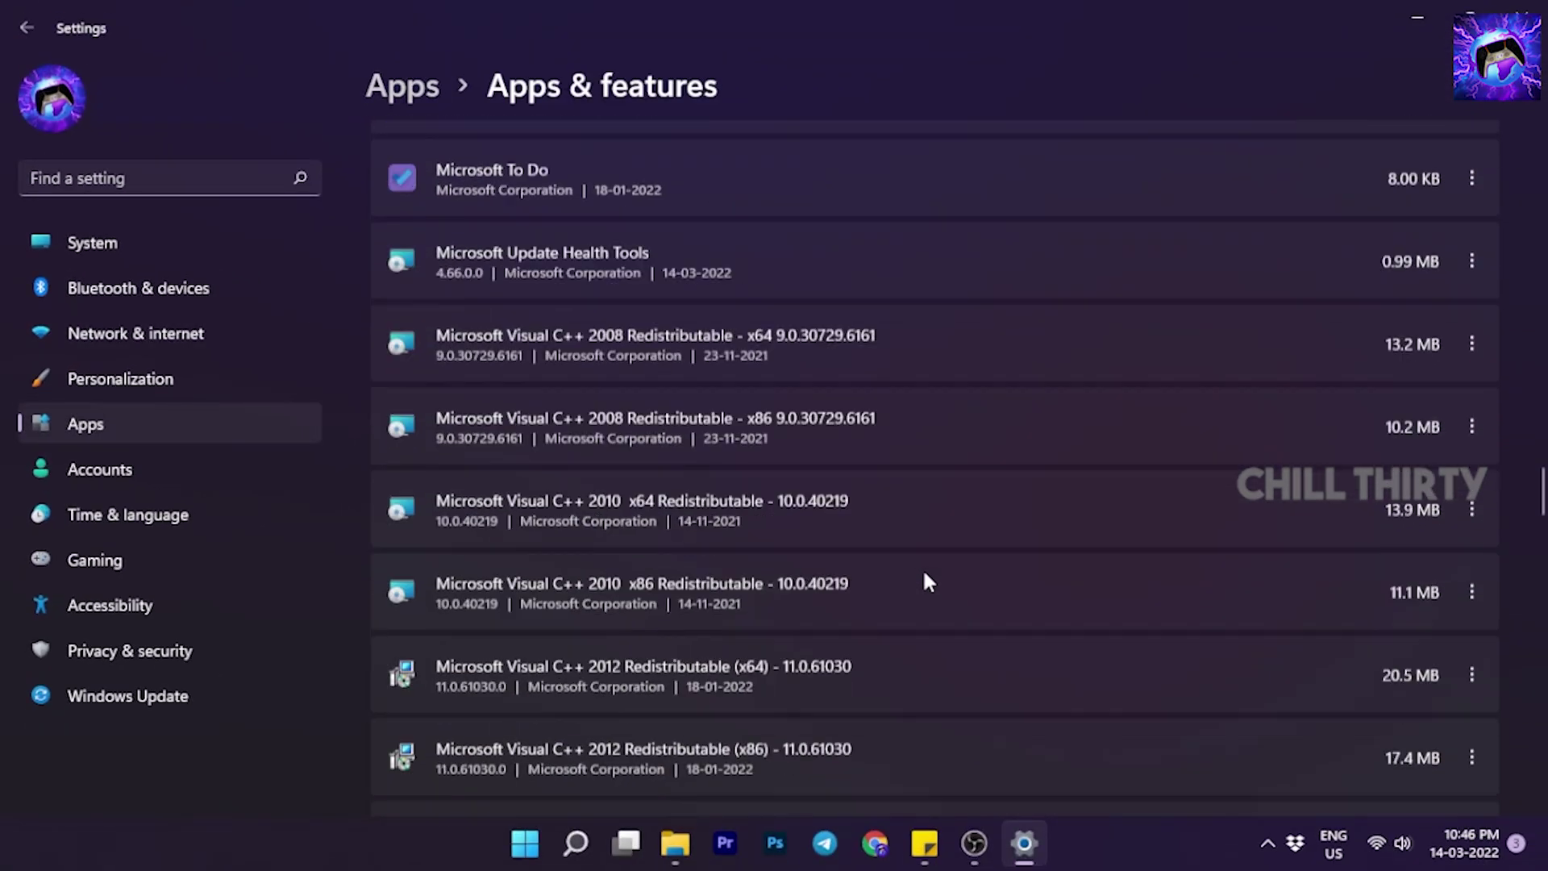
{"action": "scroll", "coordinate": [923, 576], "scroll_direction": "down", "scroll_amount": 8}
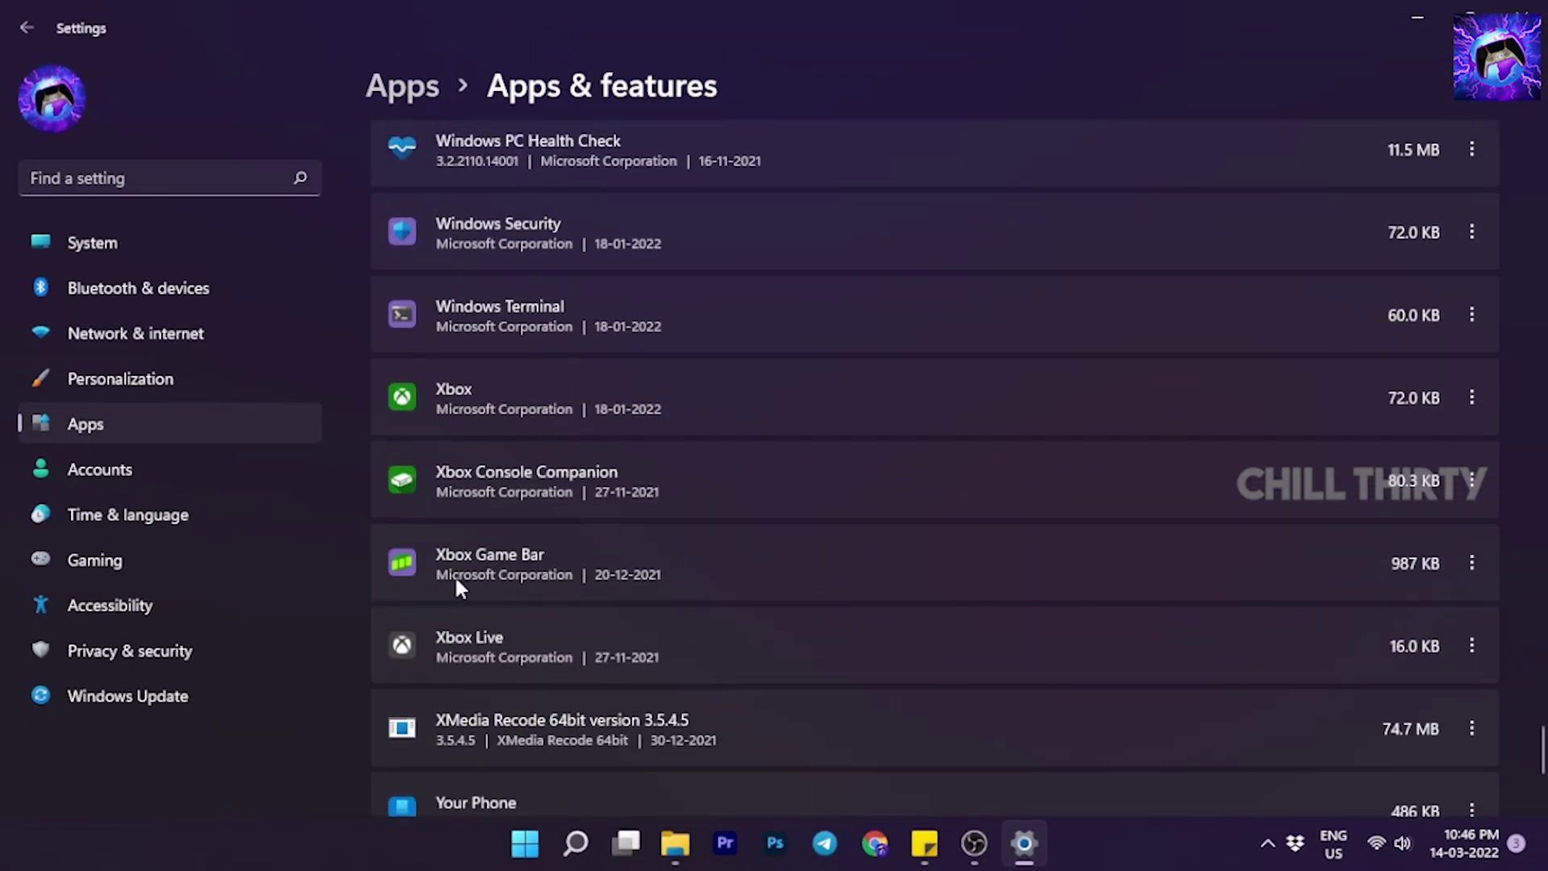
{"action": "left_click", "coordinate": [1469, 563]}
{"action": "left_click", "coordinate": [1248, 612]}
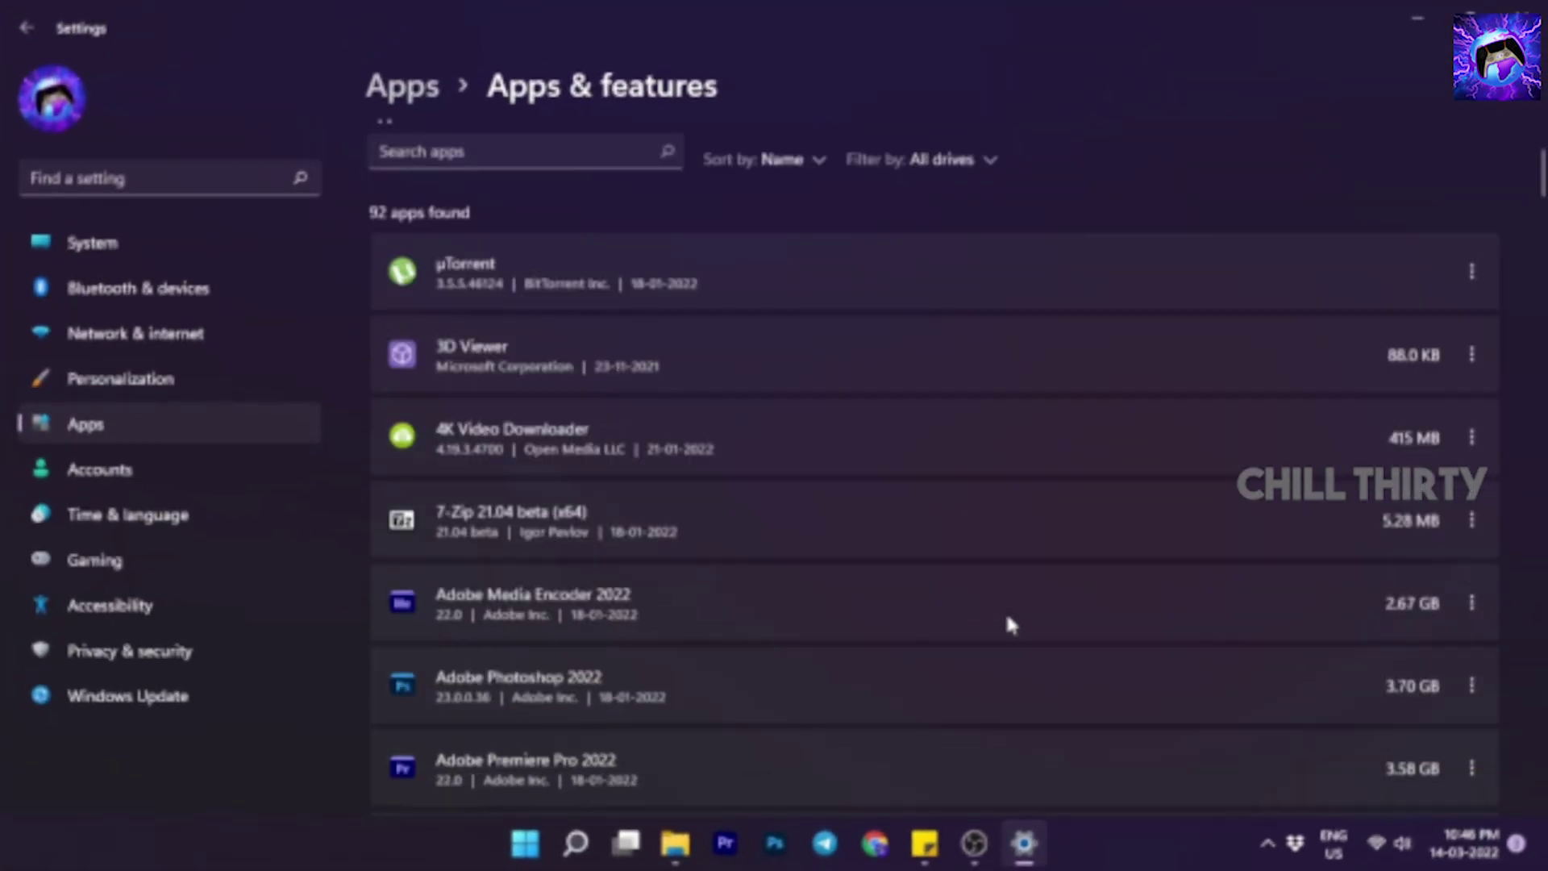
{"action": "scroll", "coordinate": [1011, 624], "scroll_direction": "down", "scroll_amount": 20}
{"action": "scroll", "coordinate": [1008, 622], "scroll_direction": "down", "scroll_amount": 15}
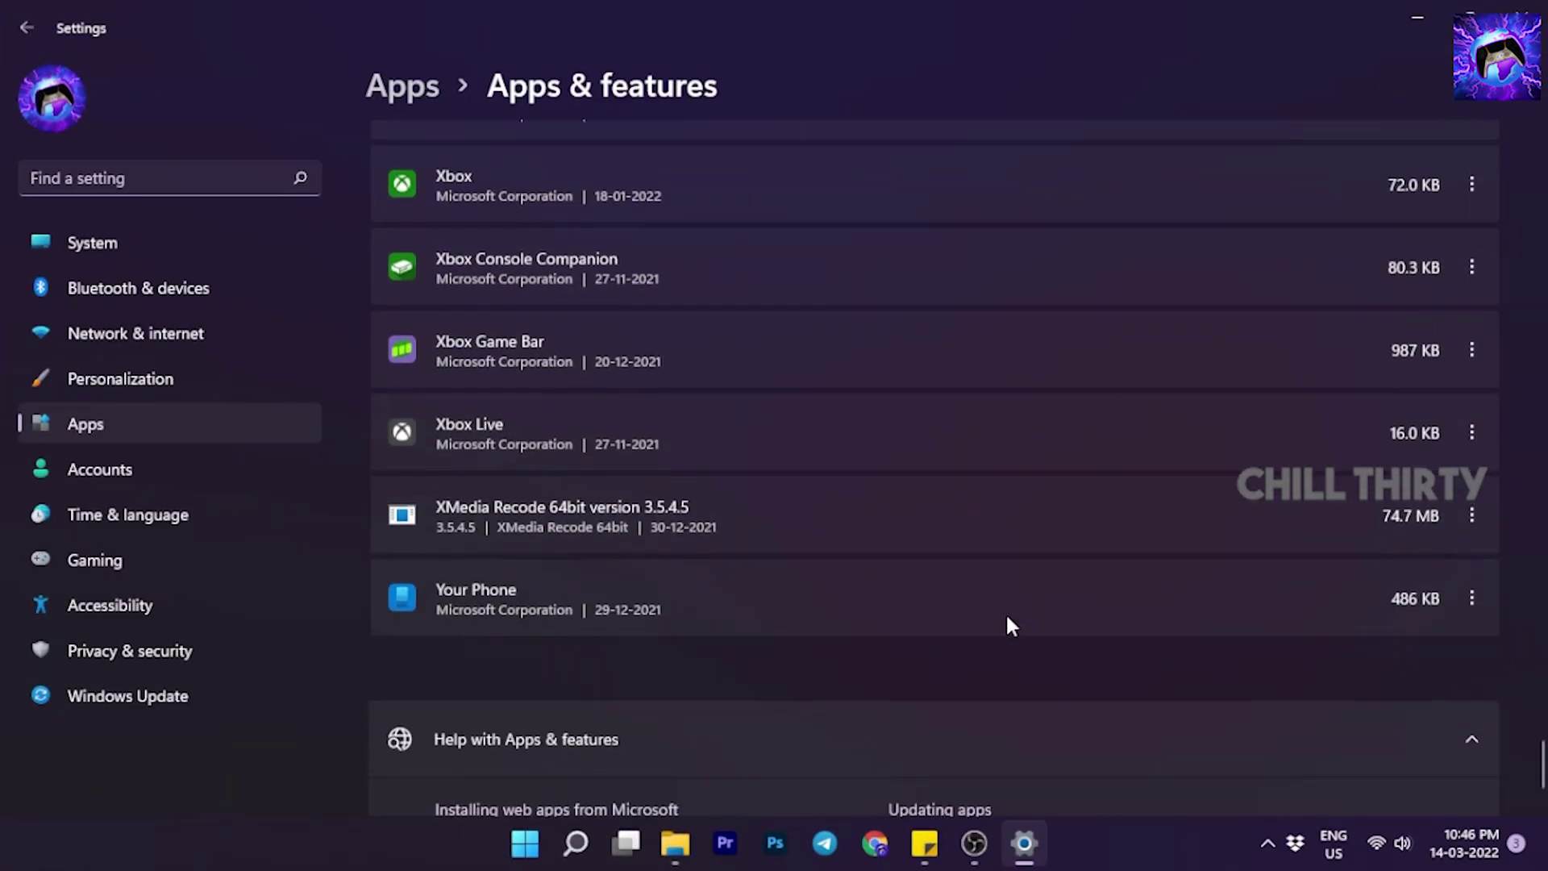
{"action": "scroll", "coordinate": [1008, 623], "scroll_direction": "up", "scroll_amount": 3}
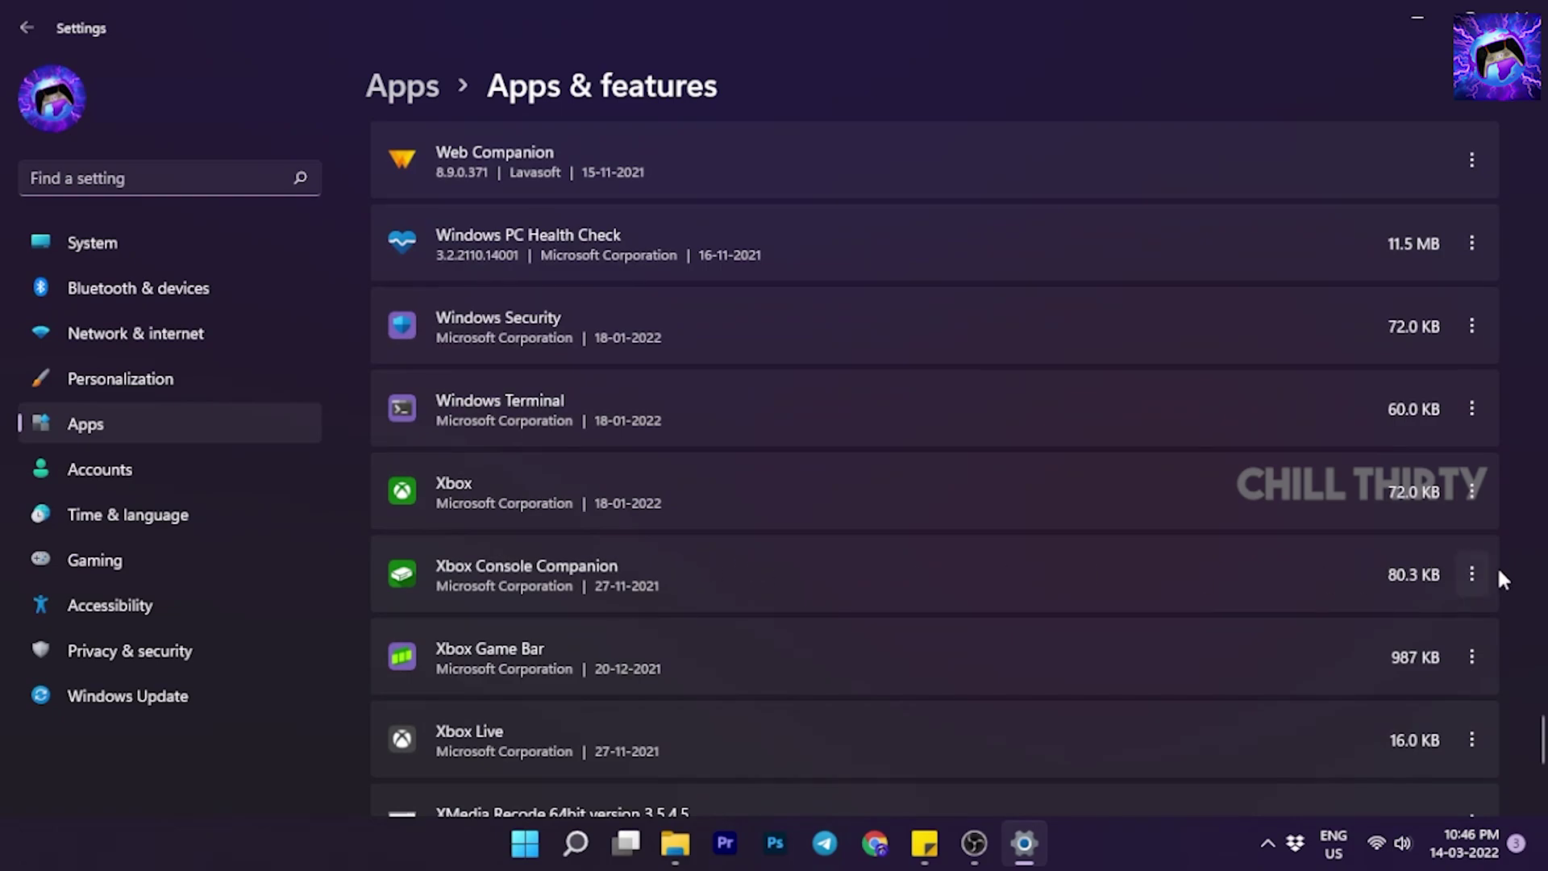
Switch off Xbox Console Companion's video access and set the Xbox app's background permission to Never.
{"action": "left_click", "coordinate": [1483, 572]}
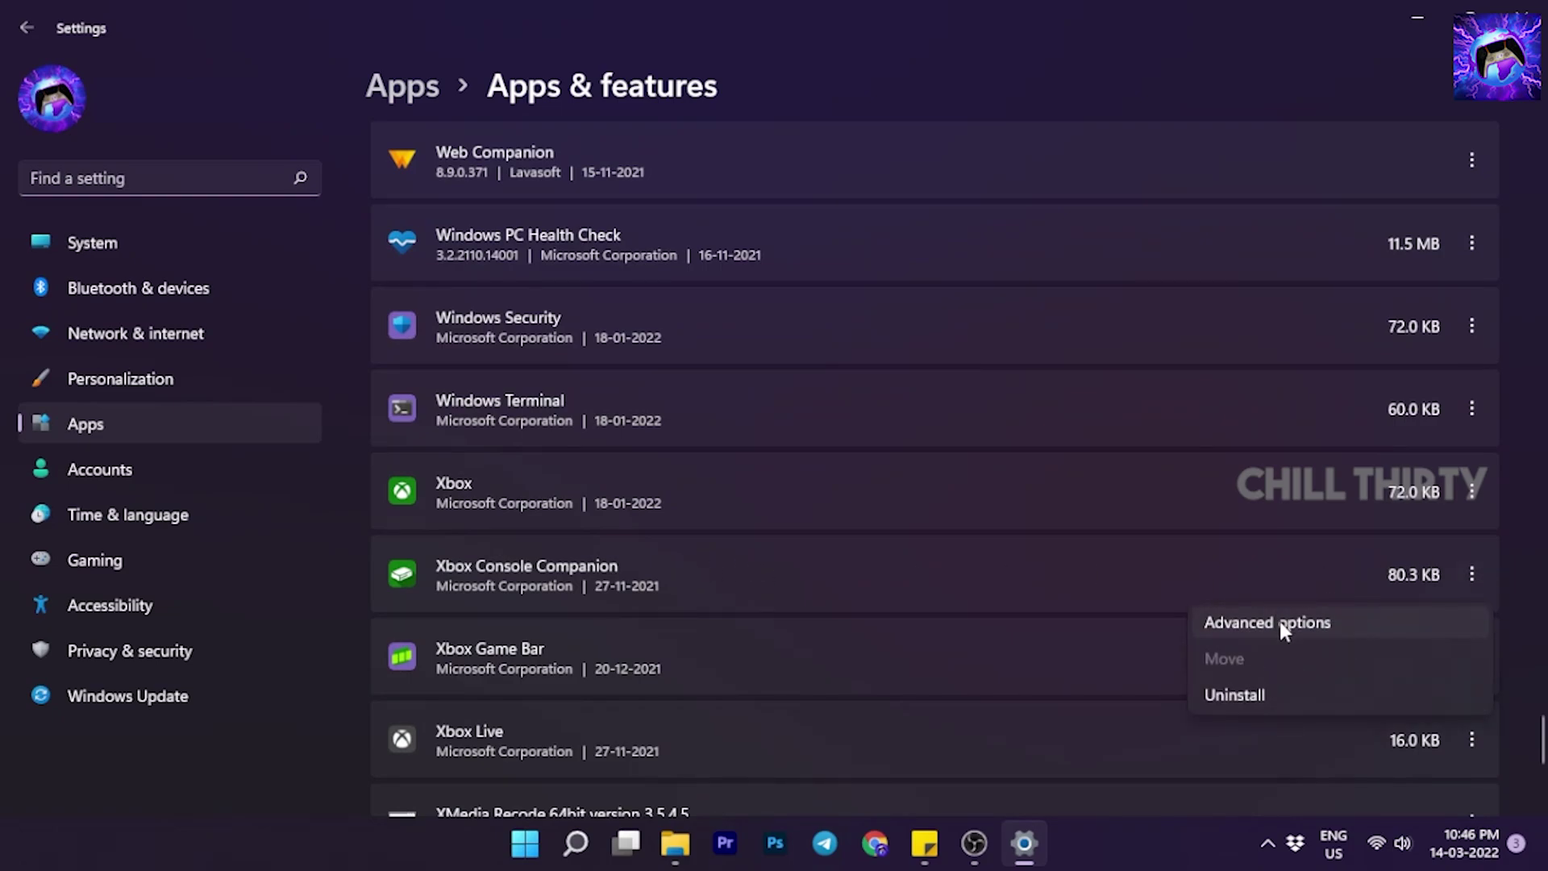
{"action": "left_click", "coordinate": [1283, 629]}
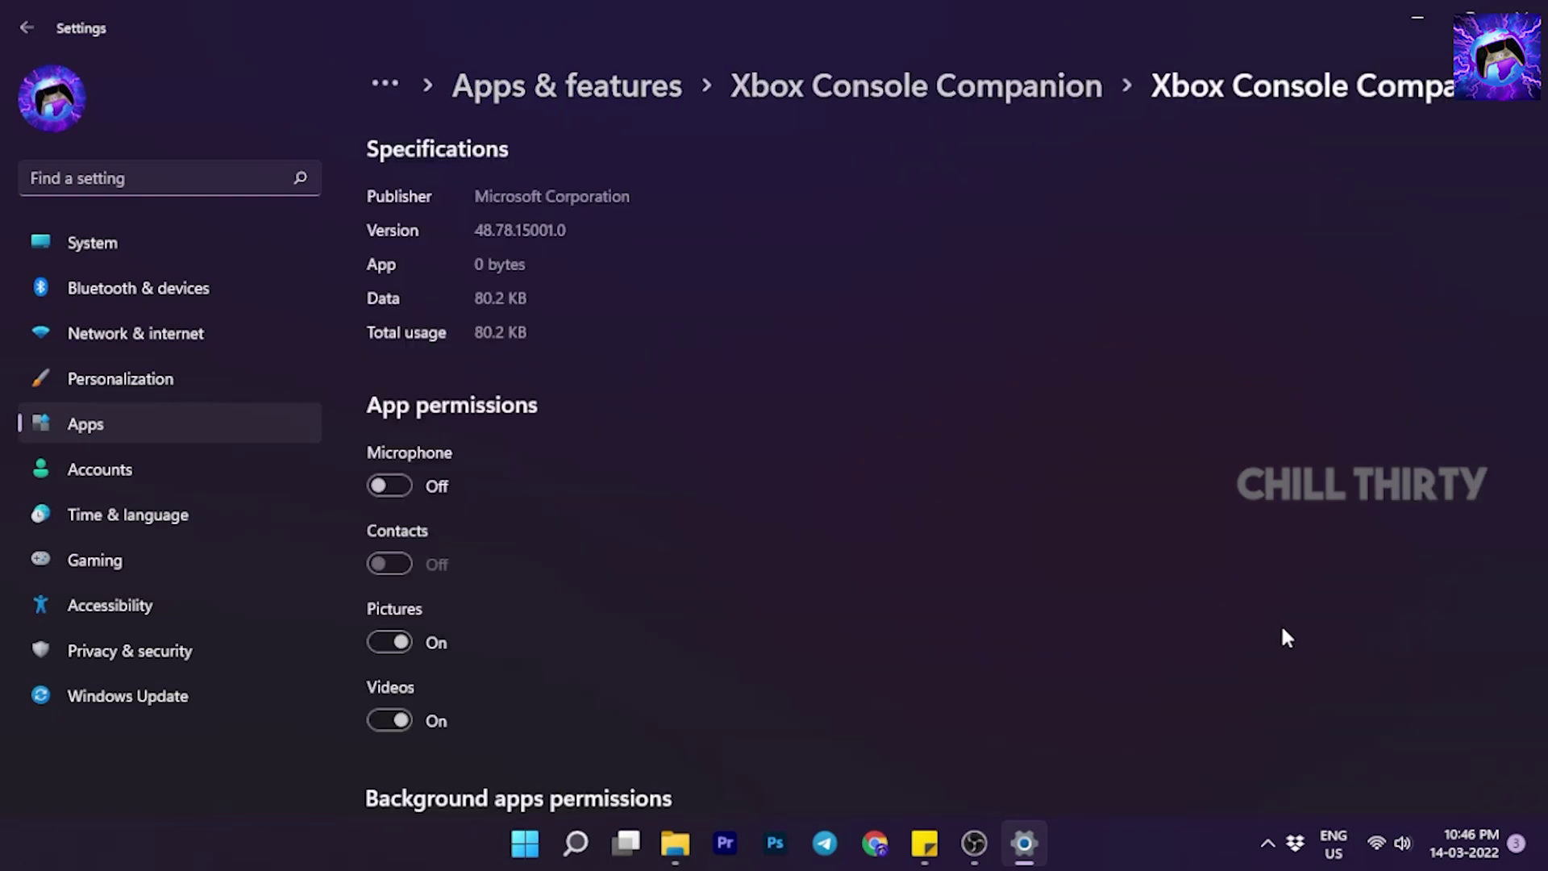
{"action": "left_click", "coordinate": [409, 718]}
{"action": "scroll", "coordinate": [729, 616], "scroll_direction": "down", "scroll_amount": 7}
{"action": "left_click", "coordinate": [524, 255]}
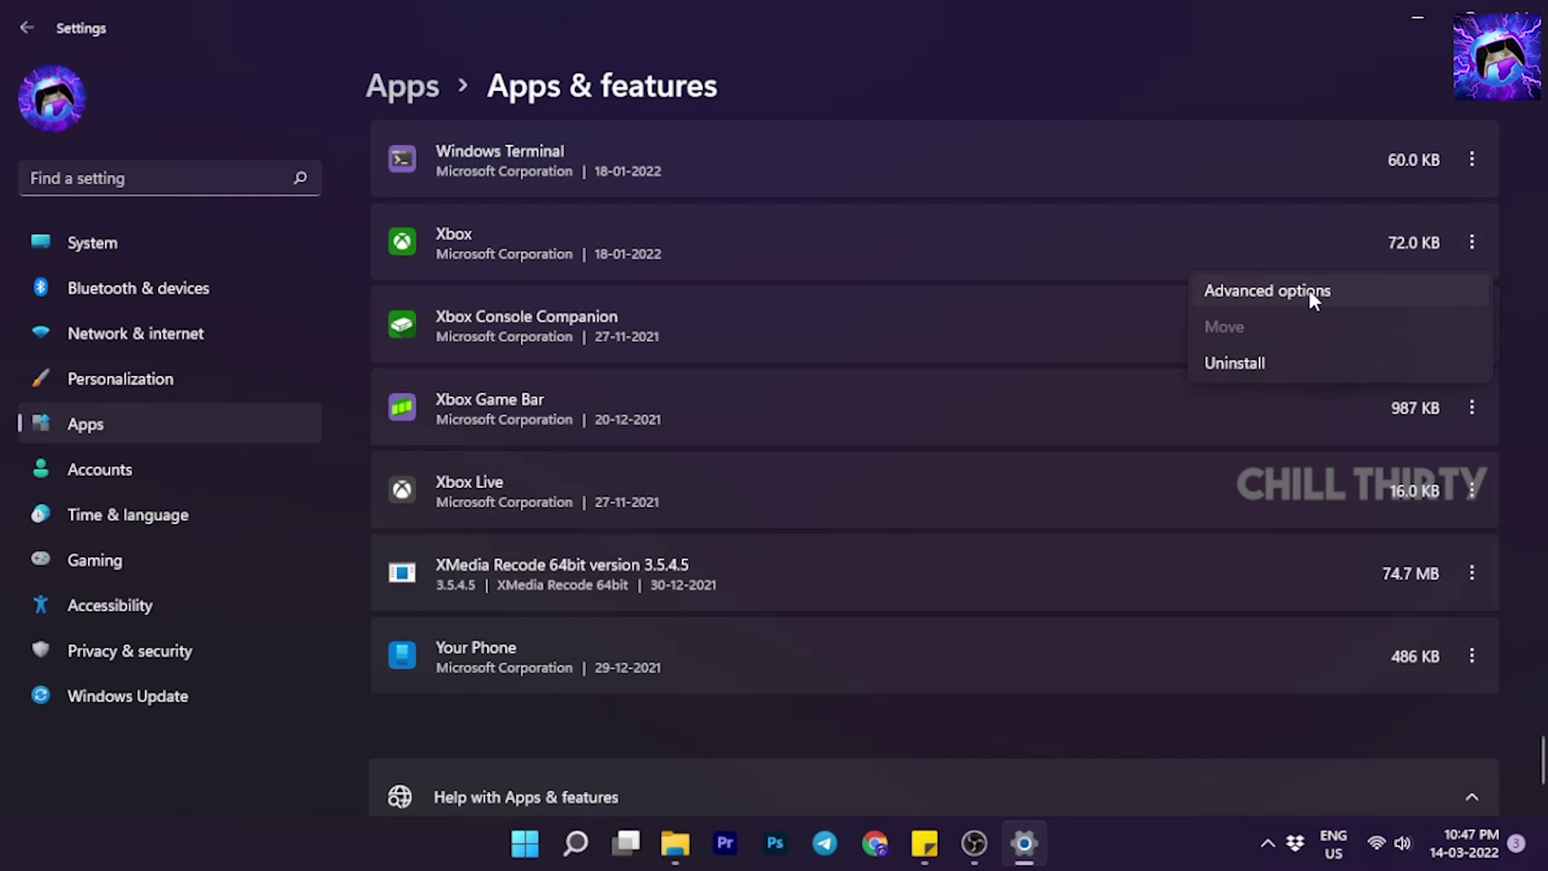
{"action": "left_click", "coordinate": [1308, 289]}
{"action": "left_click", "coordinate": [613, 490]}
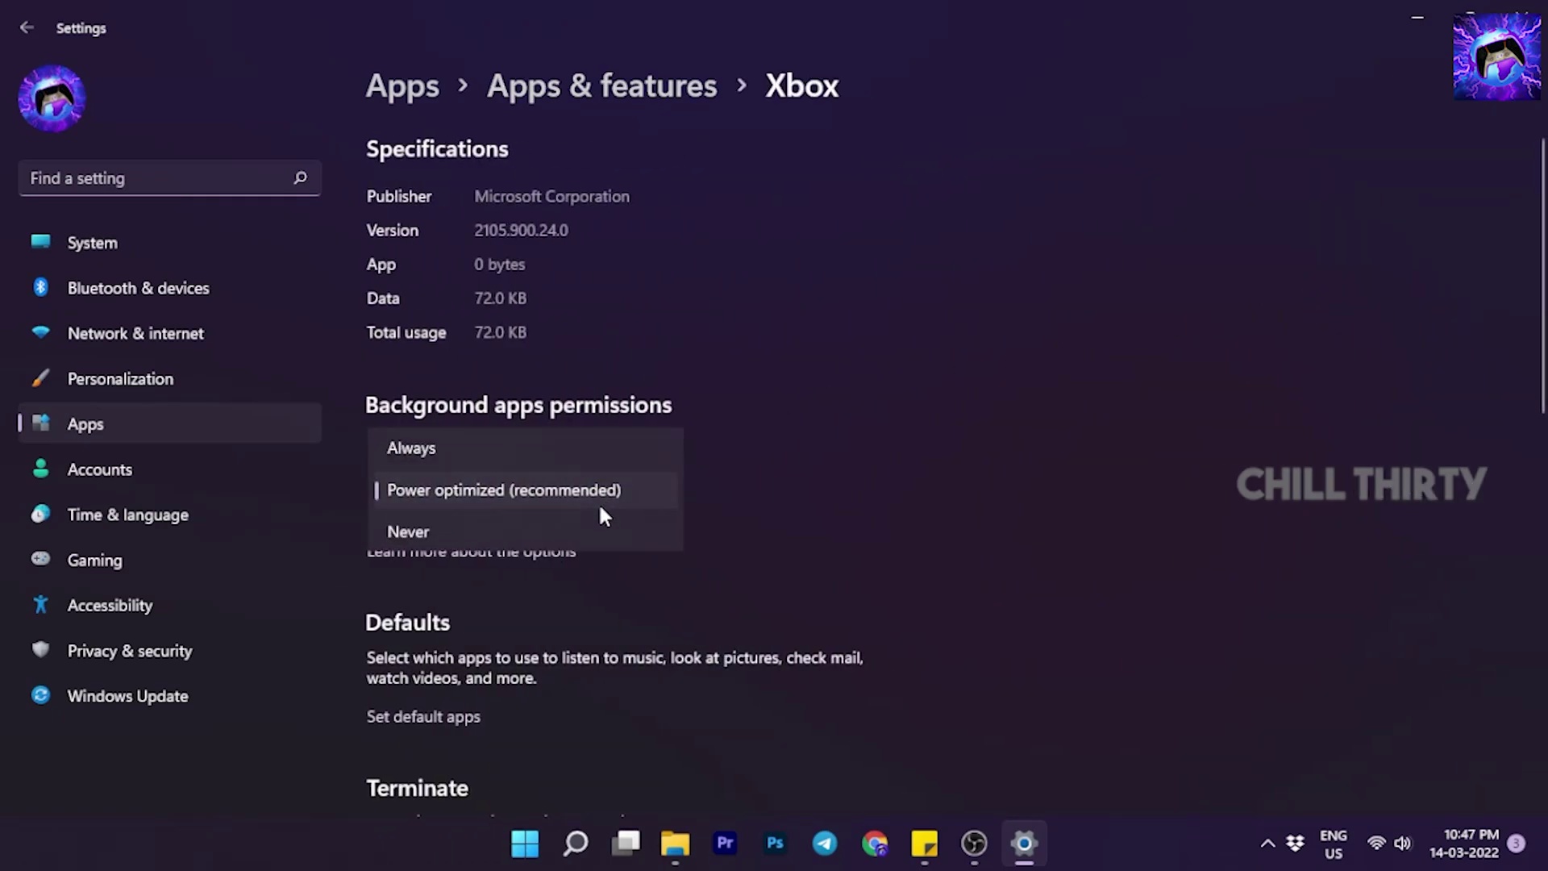
{"action": "left_click", "coordinate": [506, 541]}
{"action": "scroll", "coordinate": [766, 545], "scroll_direction": "down", "scroll_amount": 3}
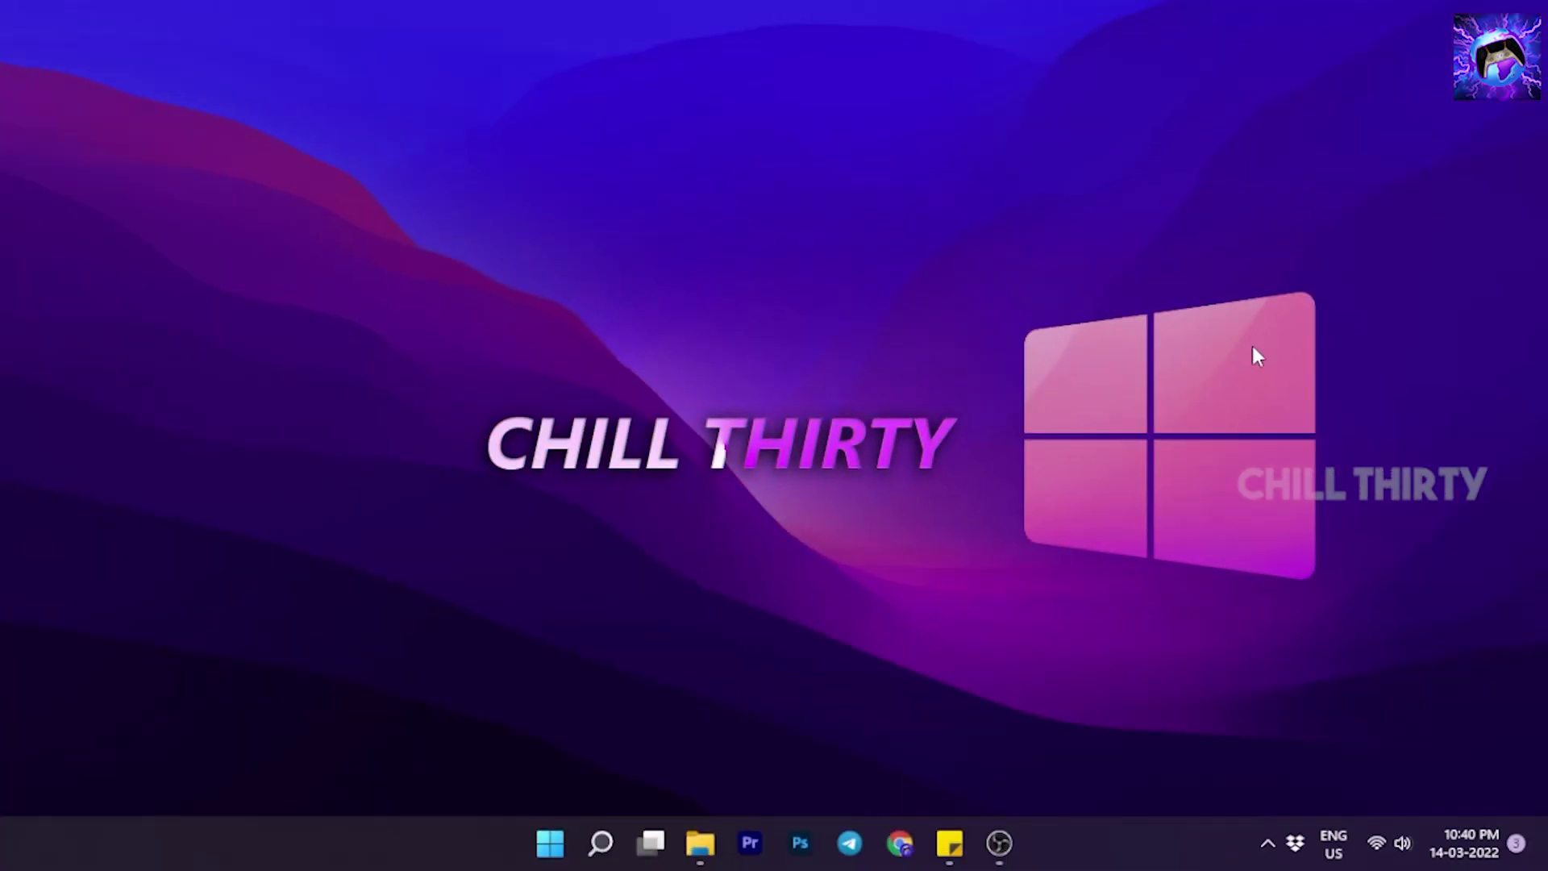
Run %temp% and delete everything in Temp, skipping in-use and admin-protected folders.
{"action": "key", "text": "super+r"}
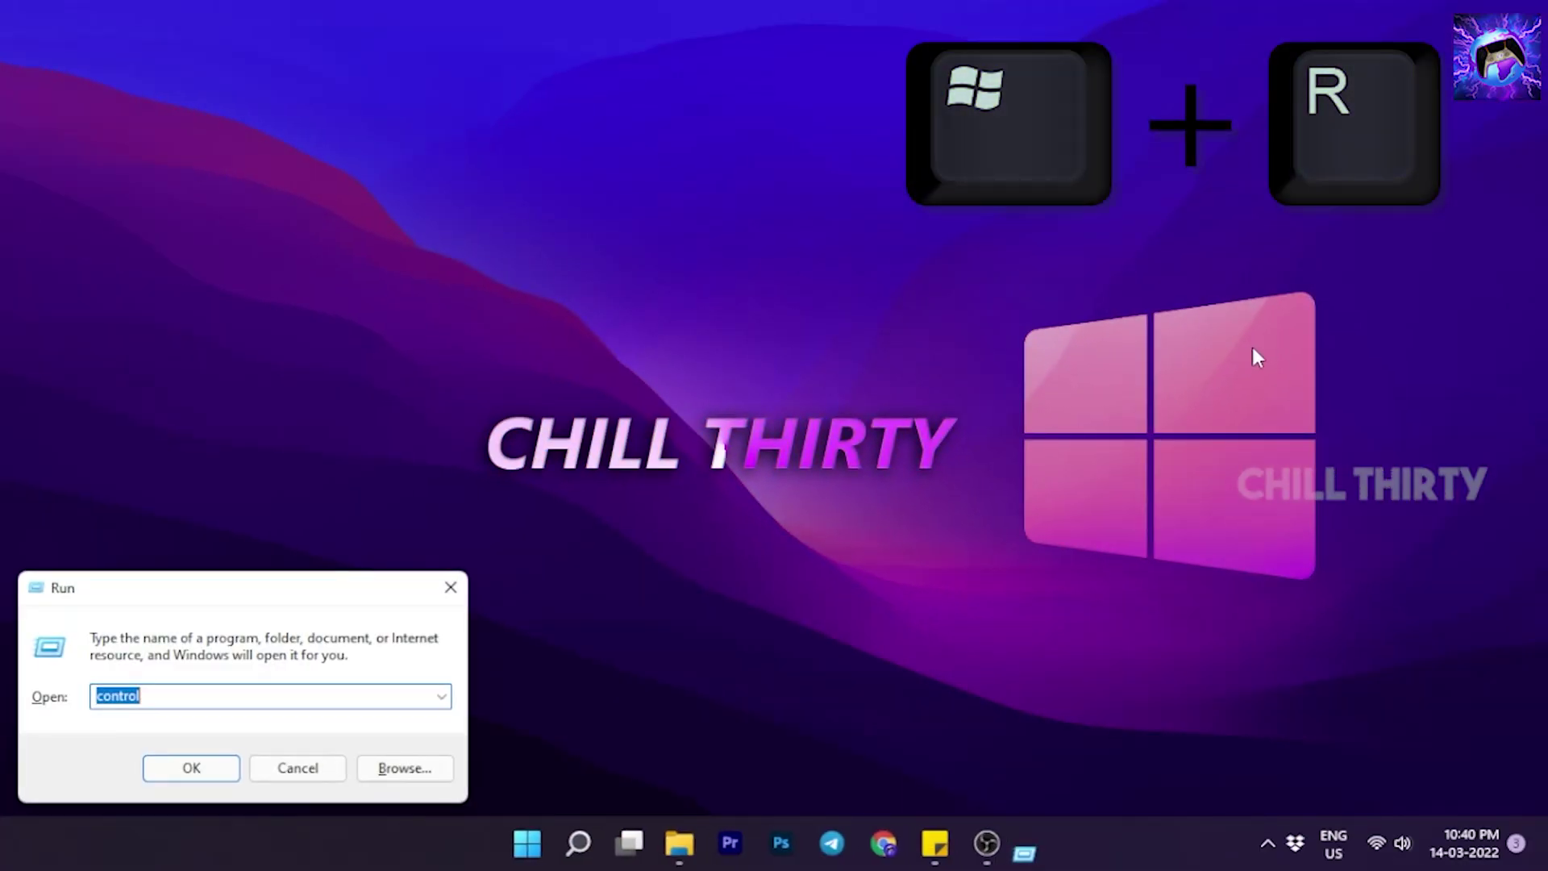
{"action": "type", "text": "%te"}
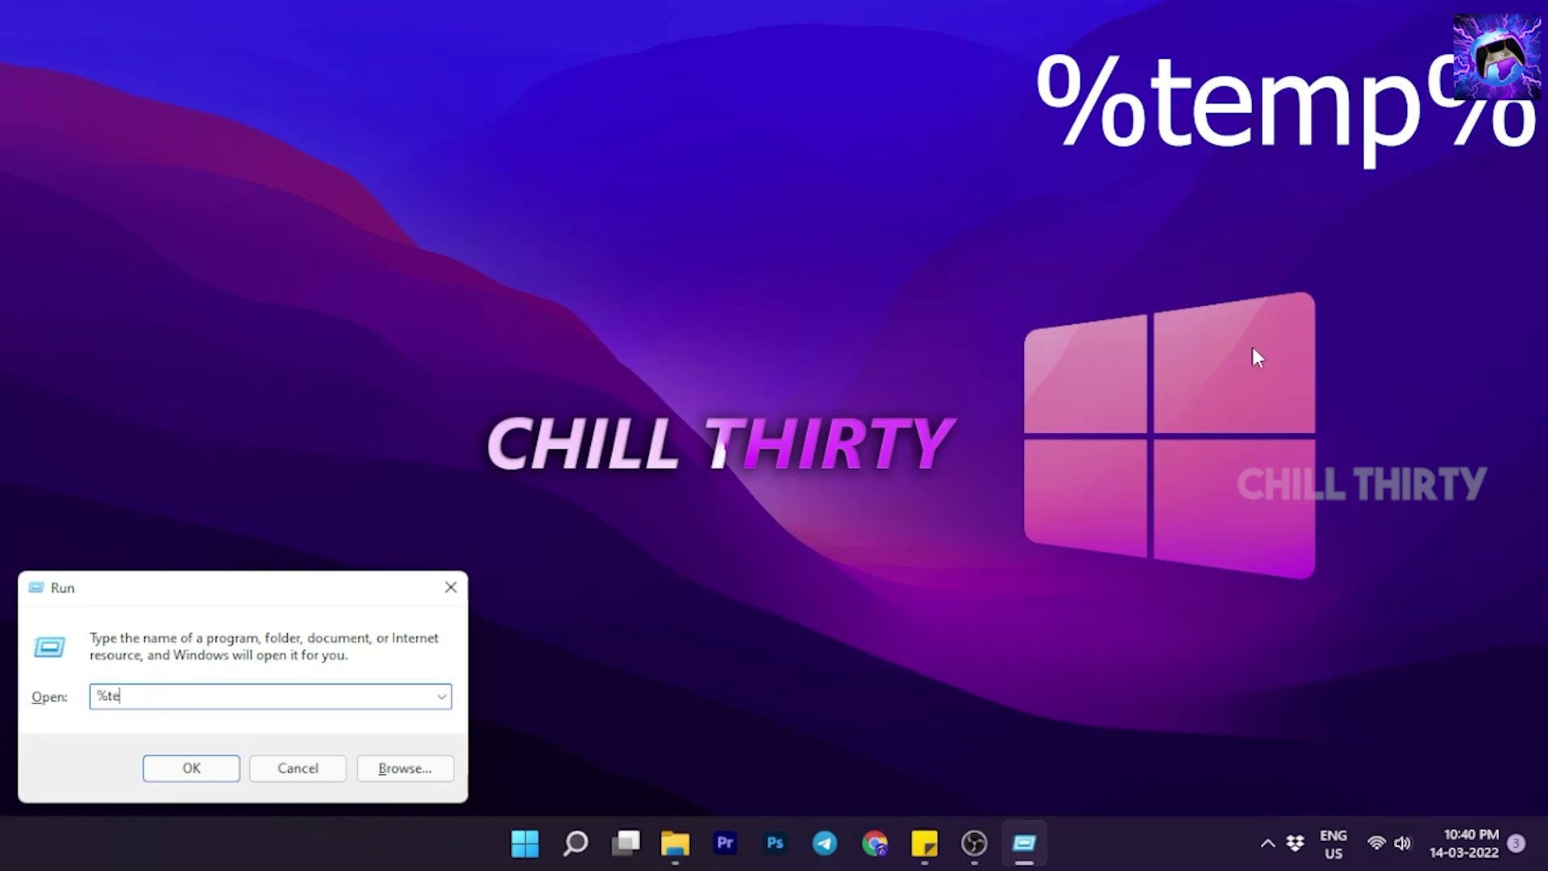
{"action": "type", "text": "mp%"}
{"action": "key", "text": "Return"}
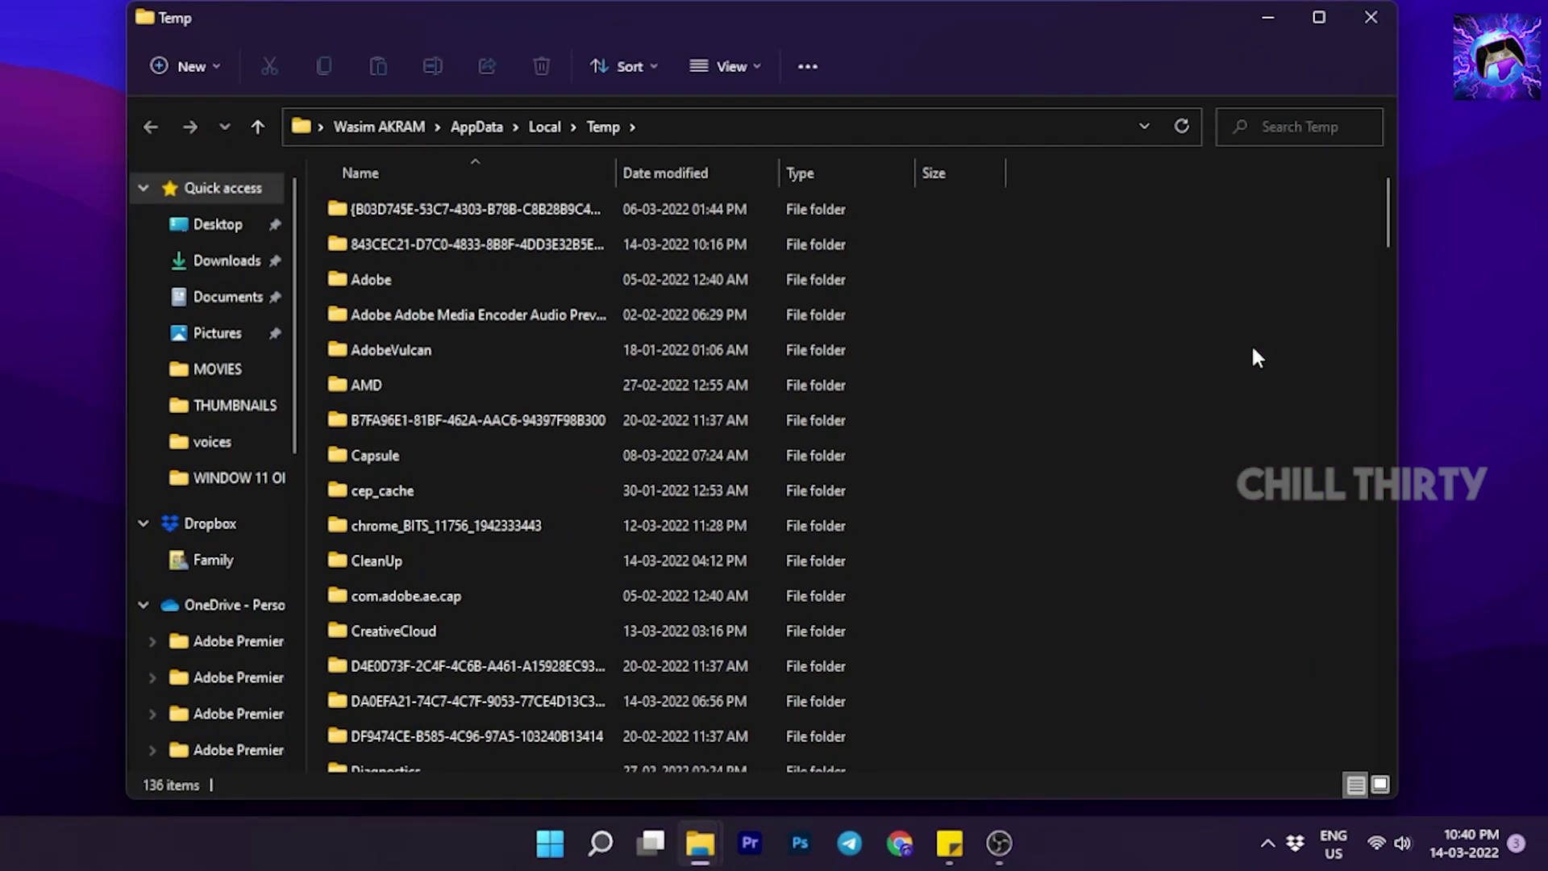
{"action": "key", "text": "ctrl+a"}
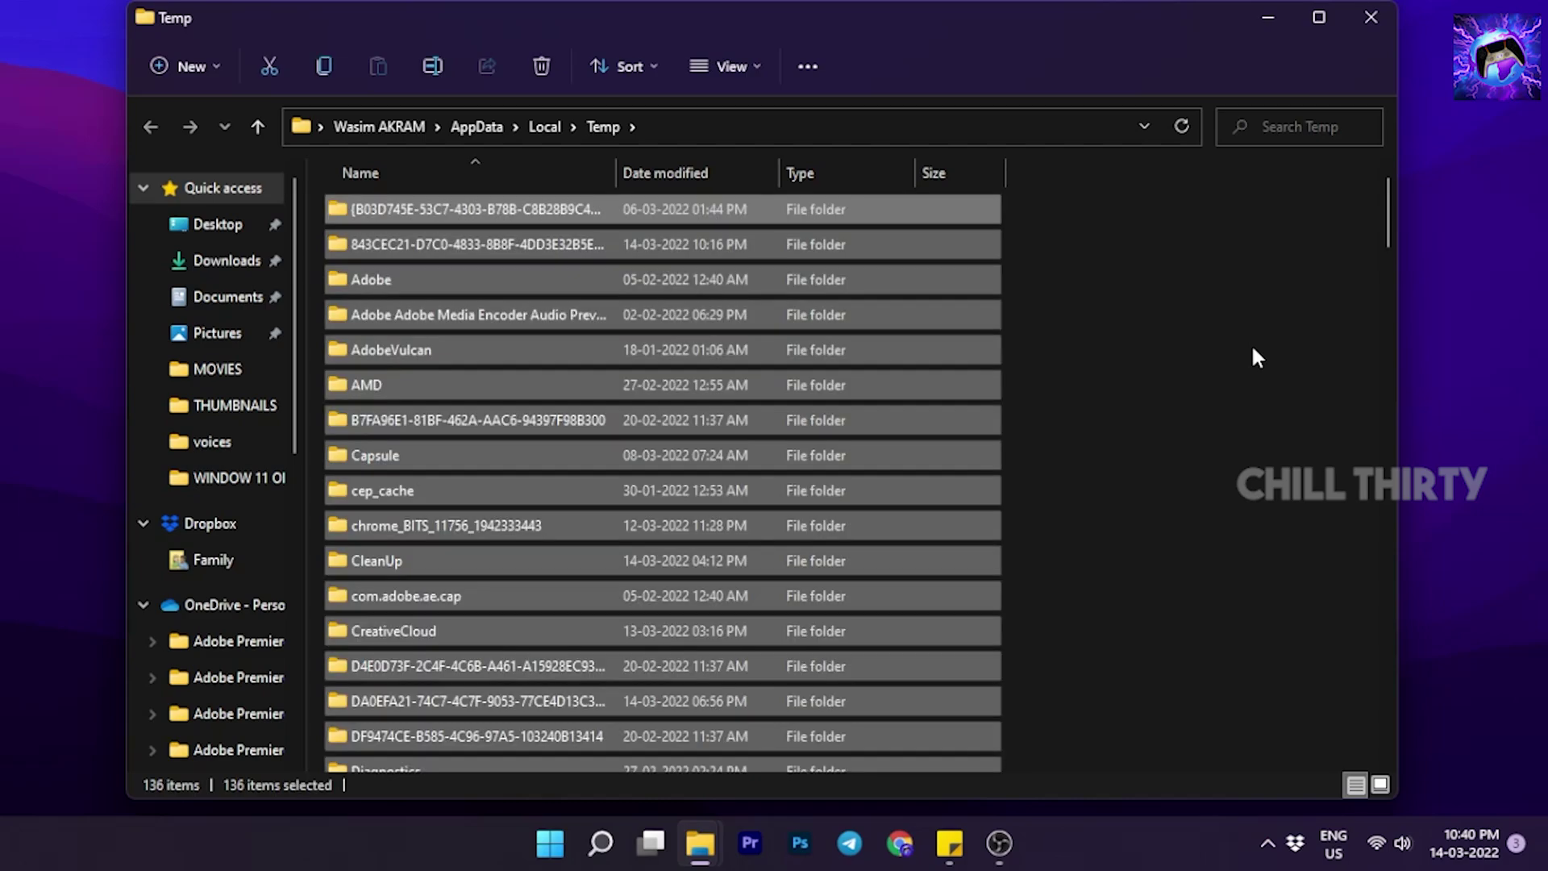
{"action": "key", "text": "Delete"}
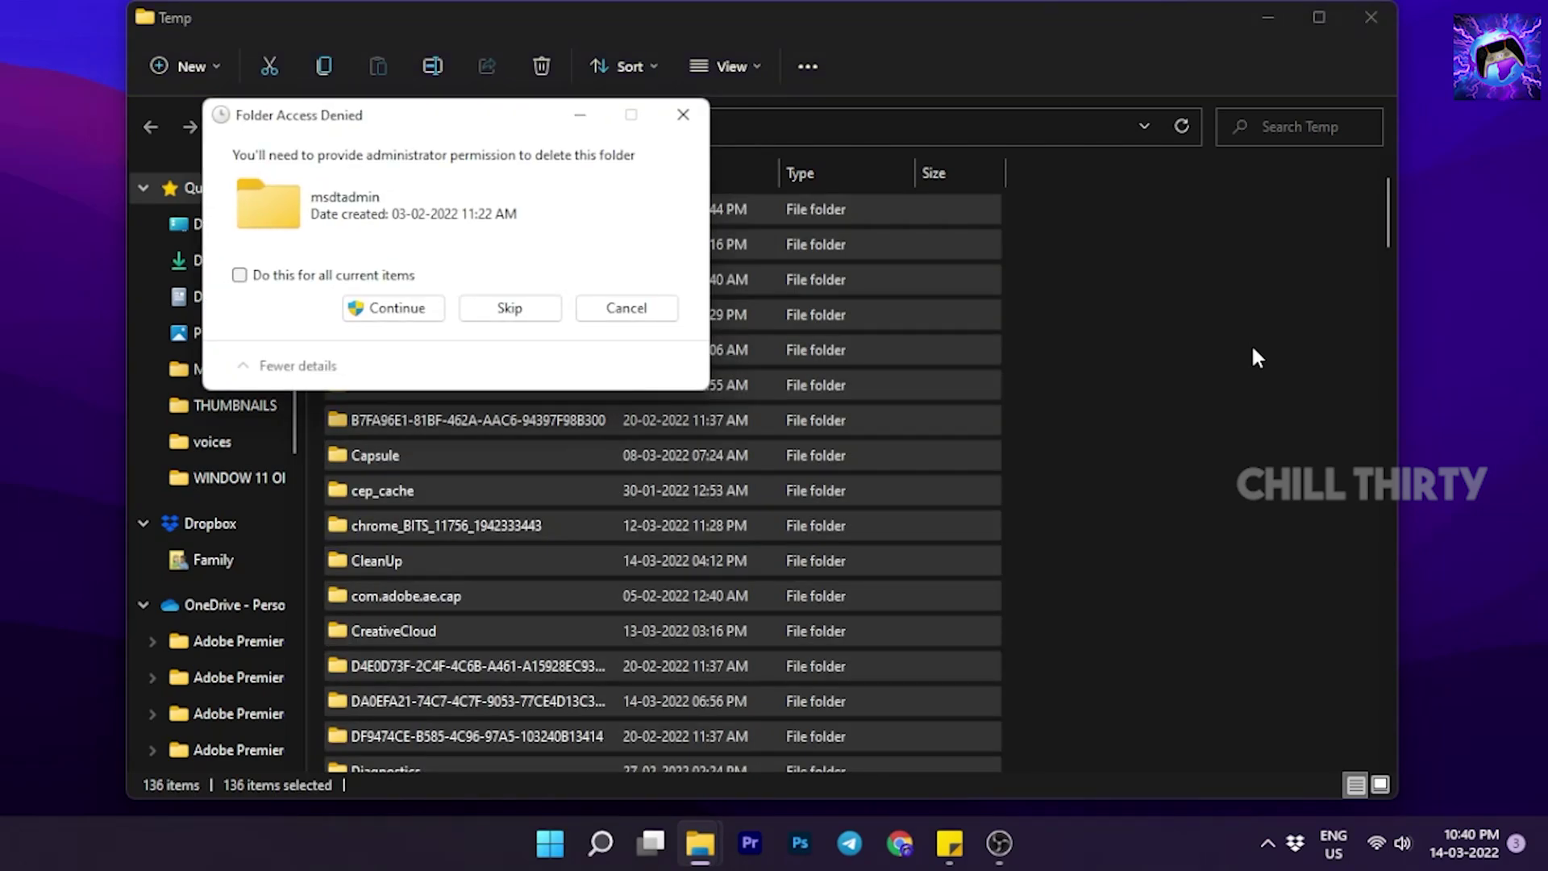
{"action": "key", "text": "Return"}
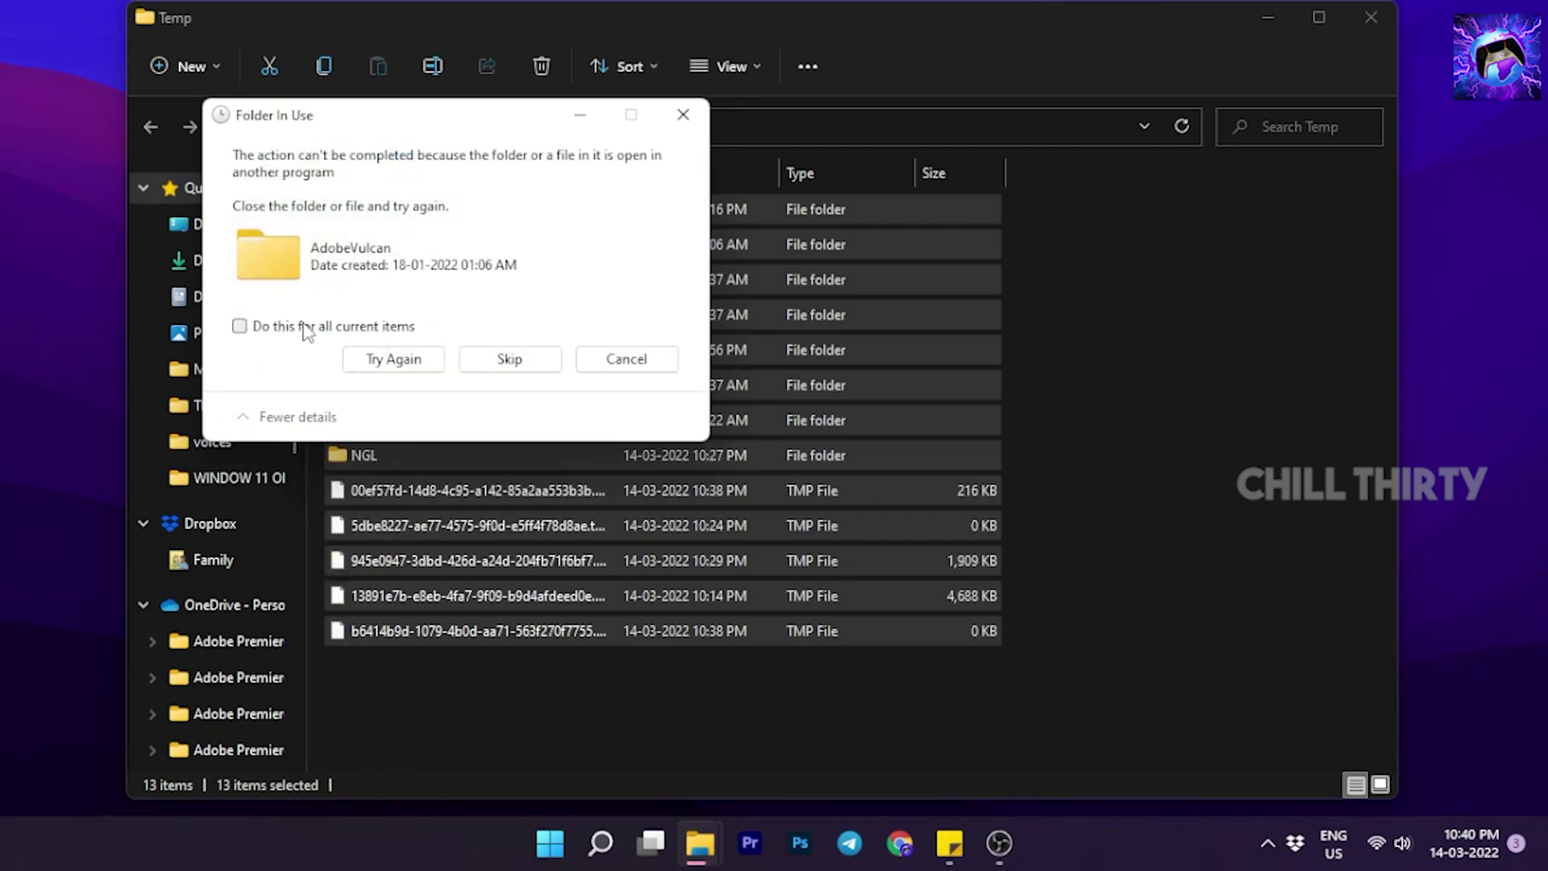
{"action": "left_click", "coordinate": [492, 358]}
{"action": "left_click", "coordinate": [487, 307]}
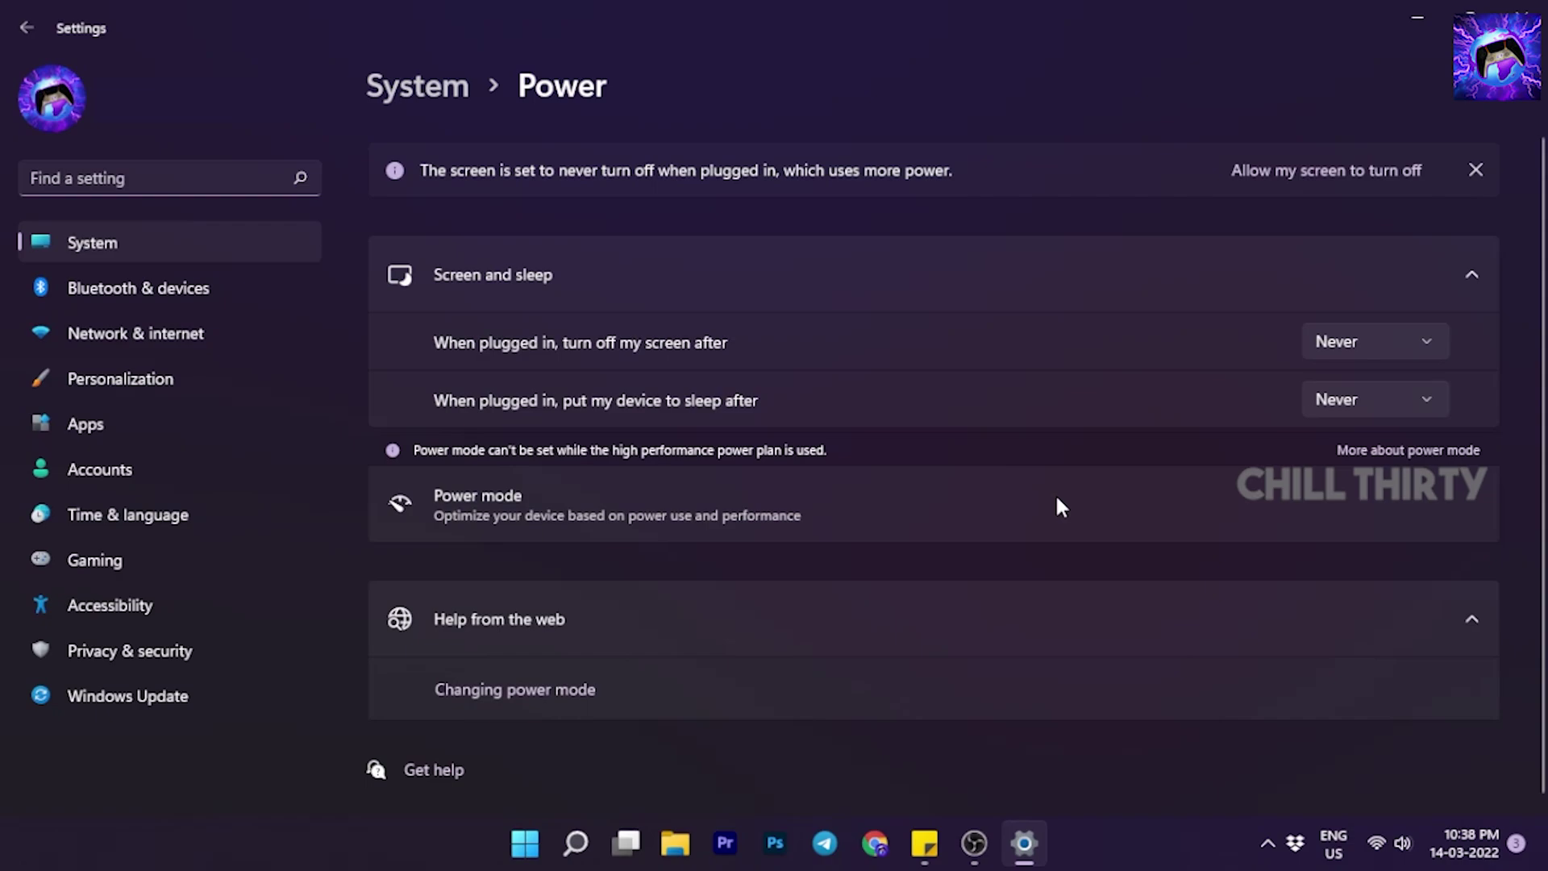
Search 'POWER' and choose the High performance plan in Advanced power settings, then OK.
{"action": "left_click", "coordinate": [566, 851]}
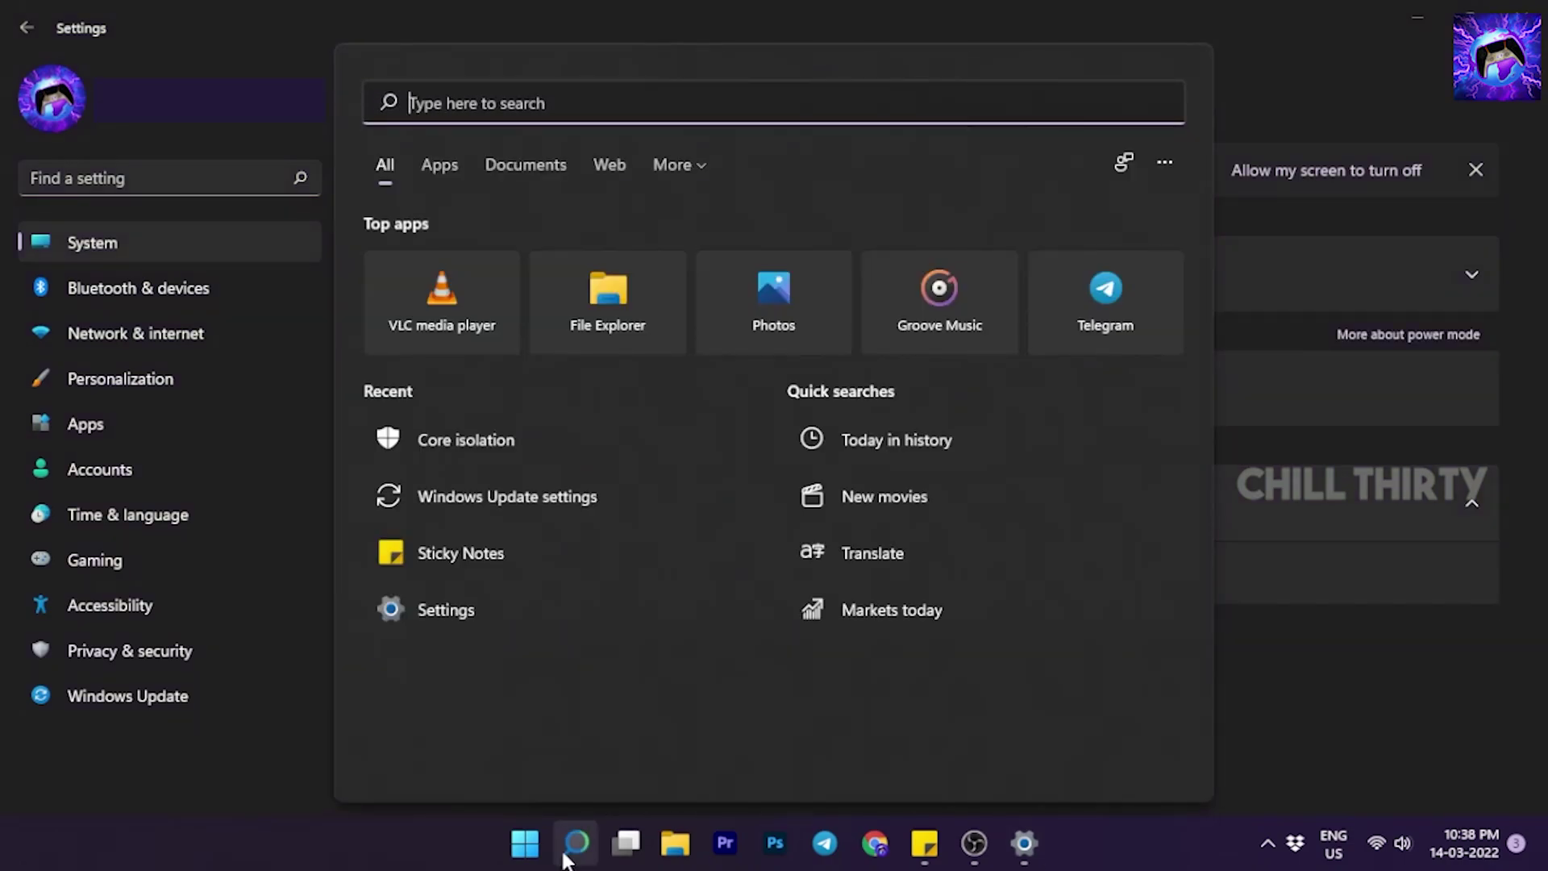
{"action": "type", "text": "POWER"}
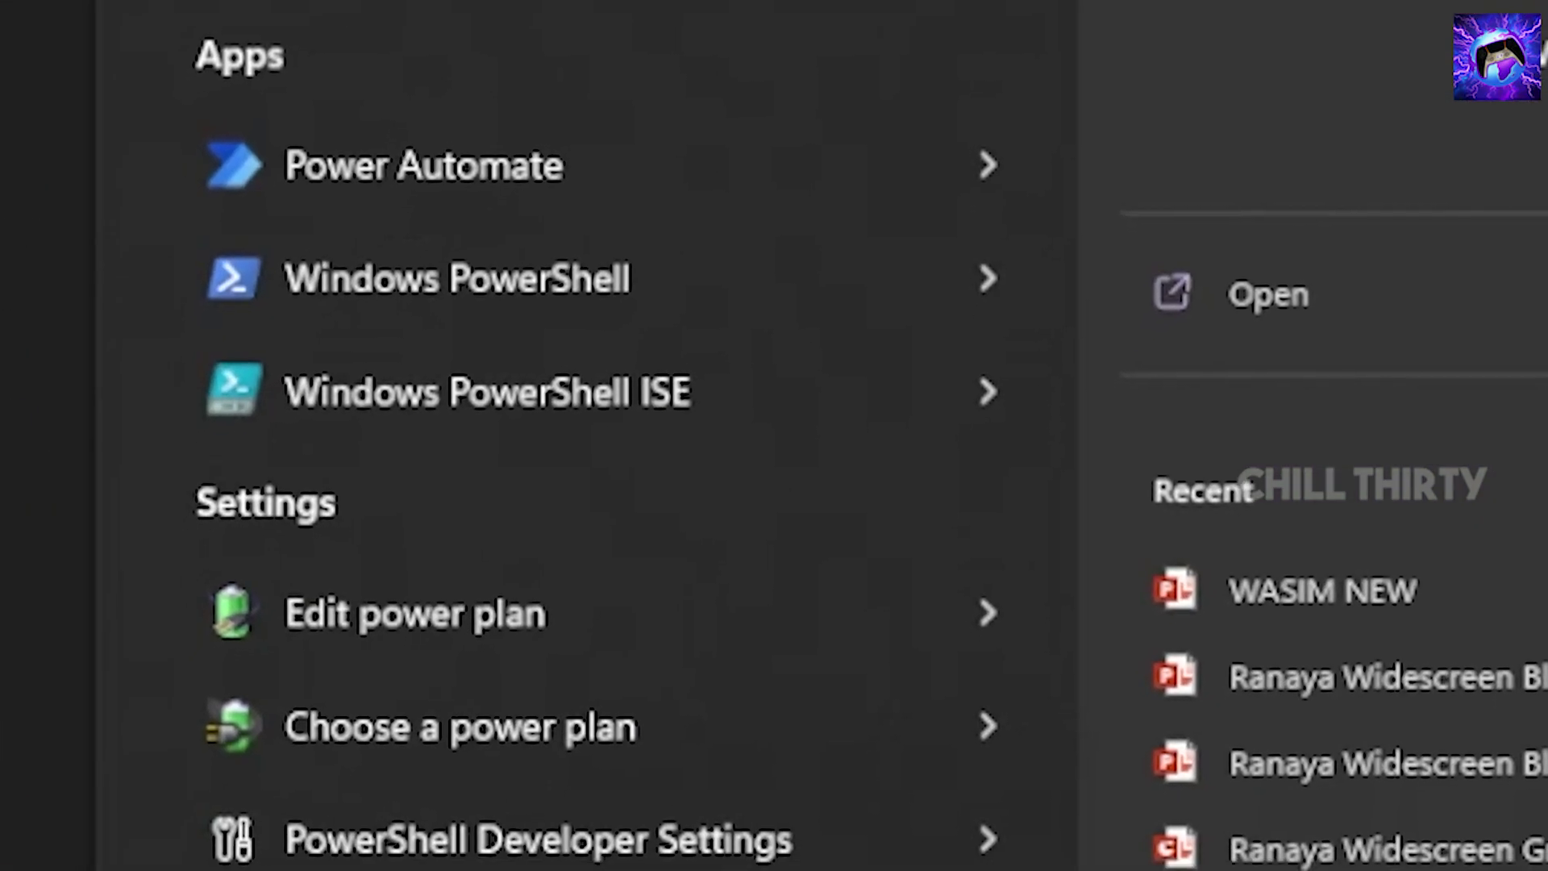
{"action": "left_click", "coordinate": [565, 617]}
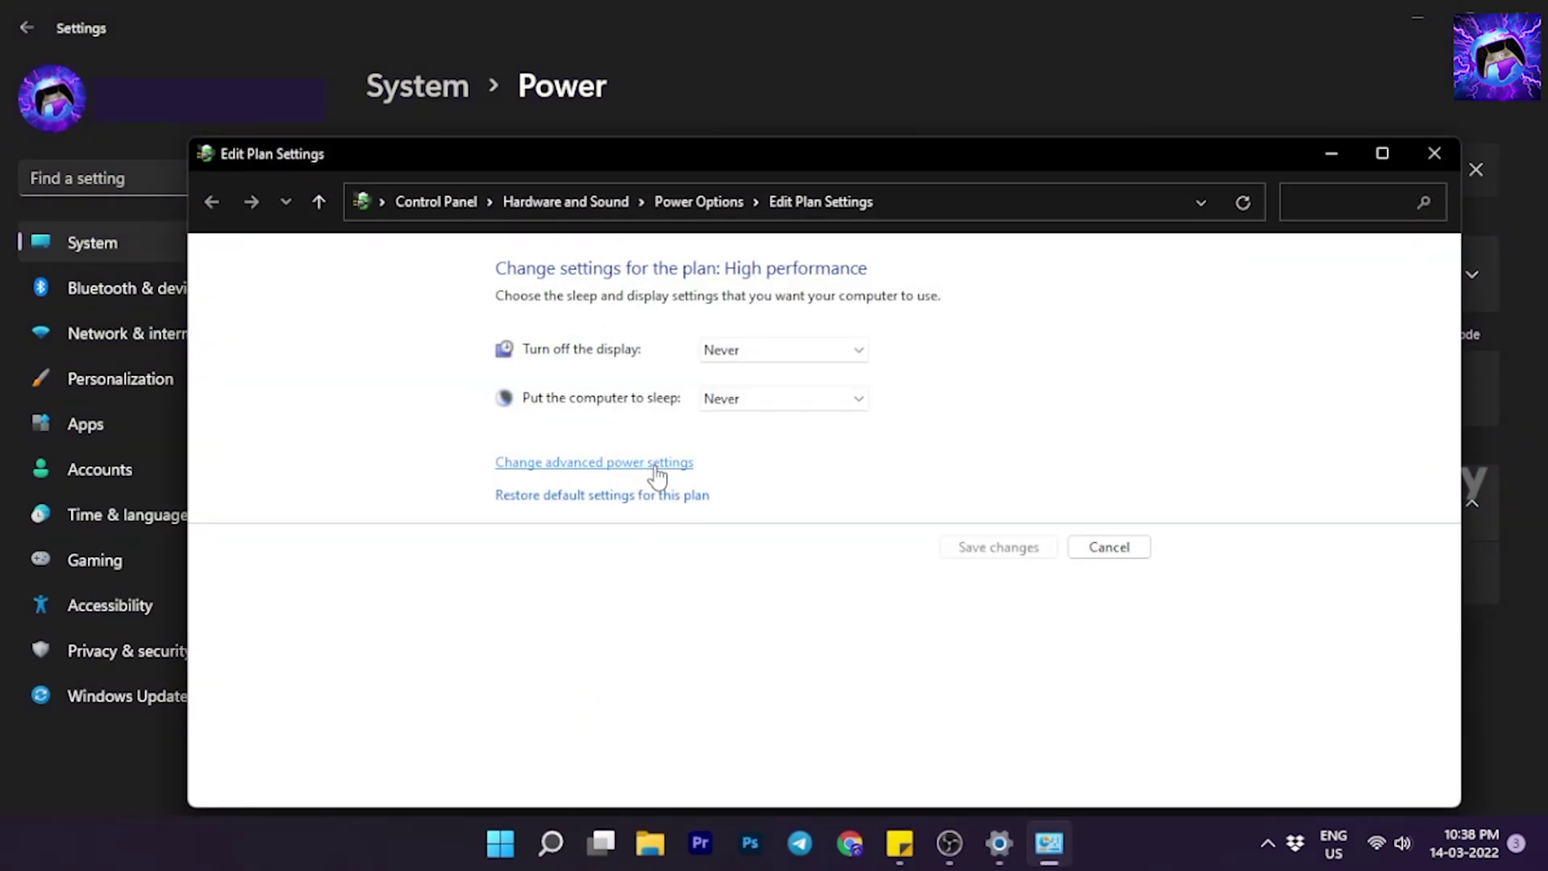
{"action": "left_click", "coordinate": [656, 470]}
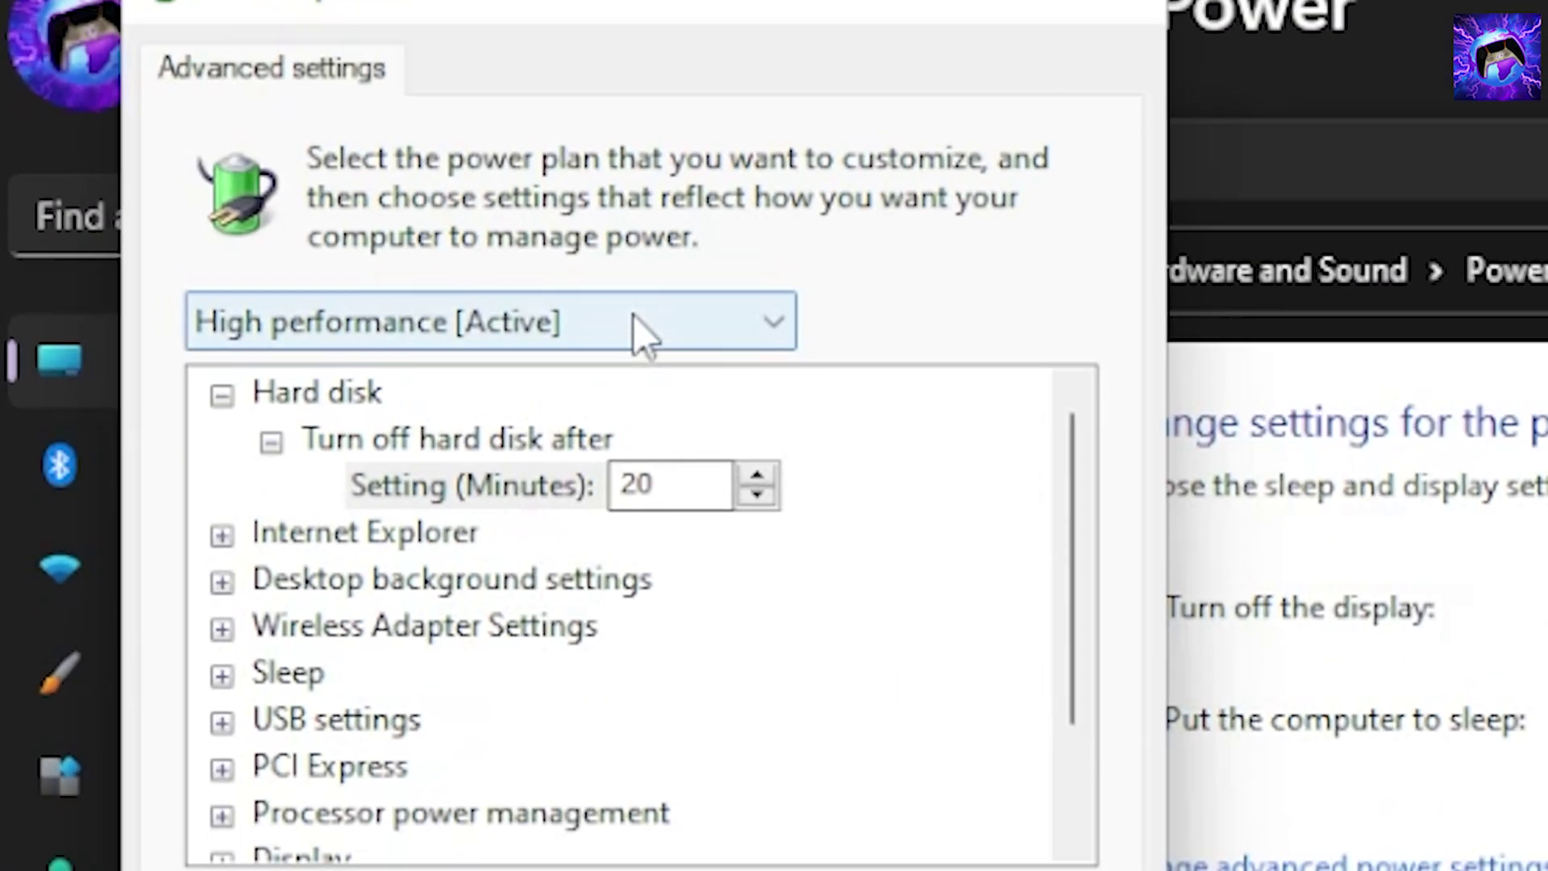
{"action": "left_click", "coordinate": [292, 226]}
{"action": "left_click", "coordinate": [476, 451]}
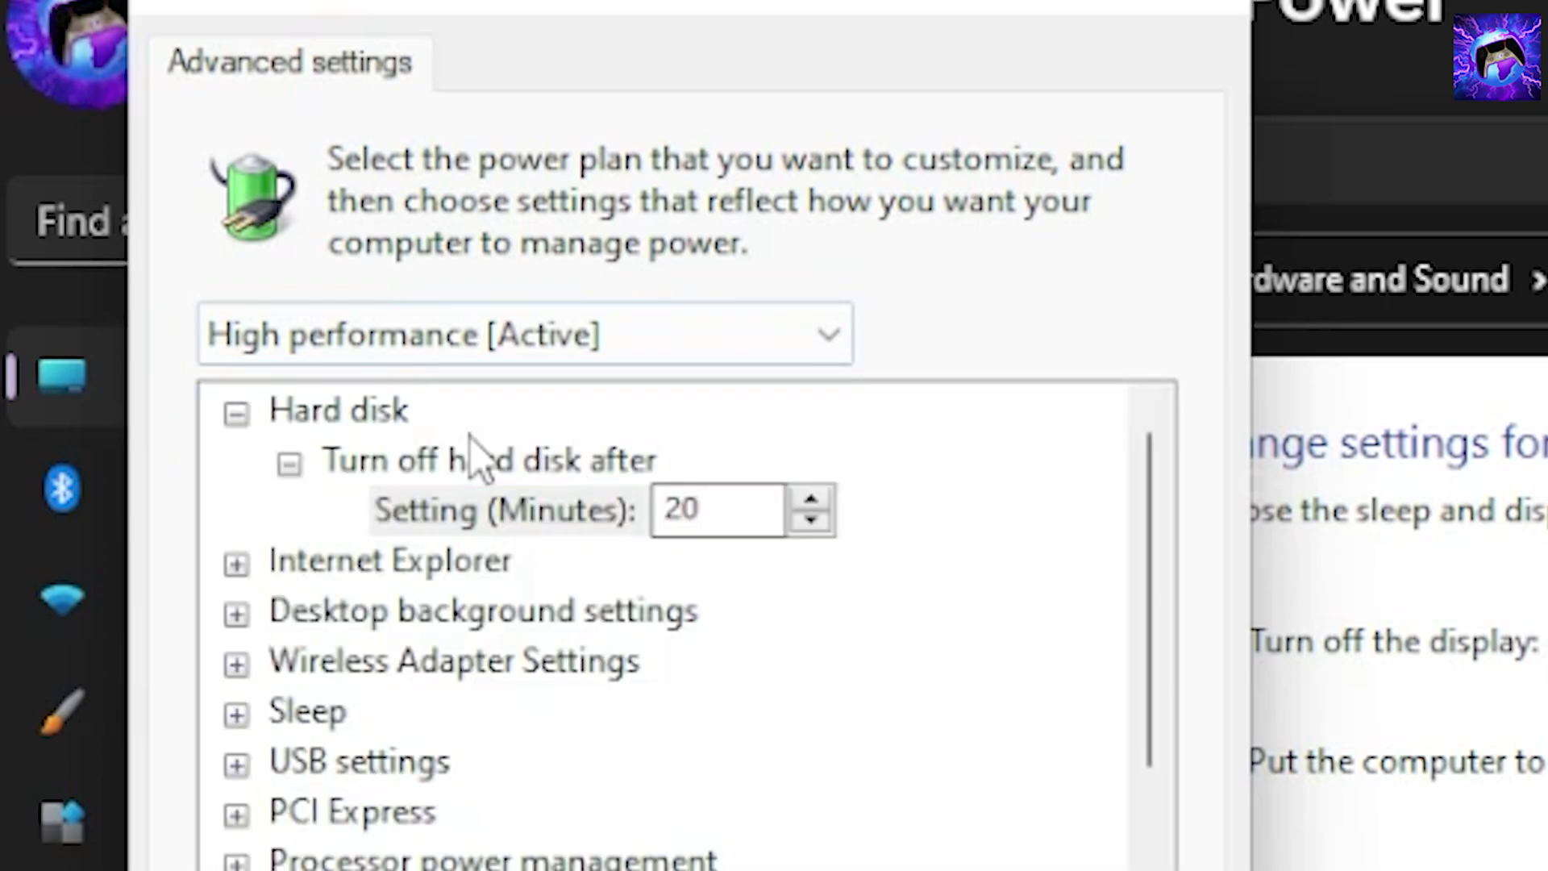
{"action": "left_click", "coordinate": [529, 346]}
{"action": "left_click", "coordinate": [611, 394]}
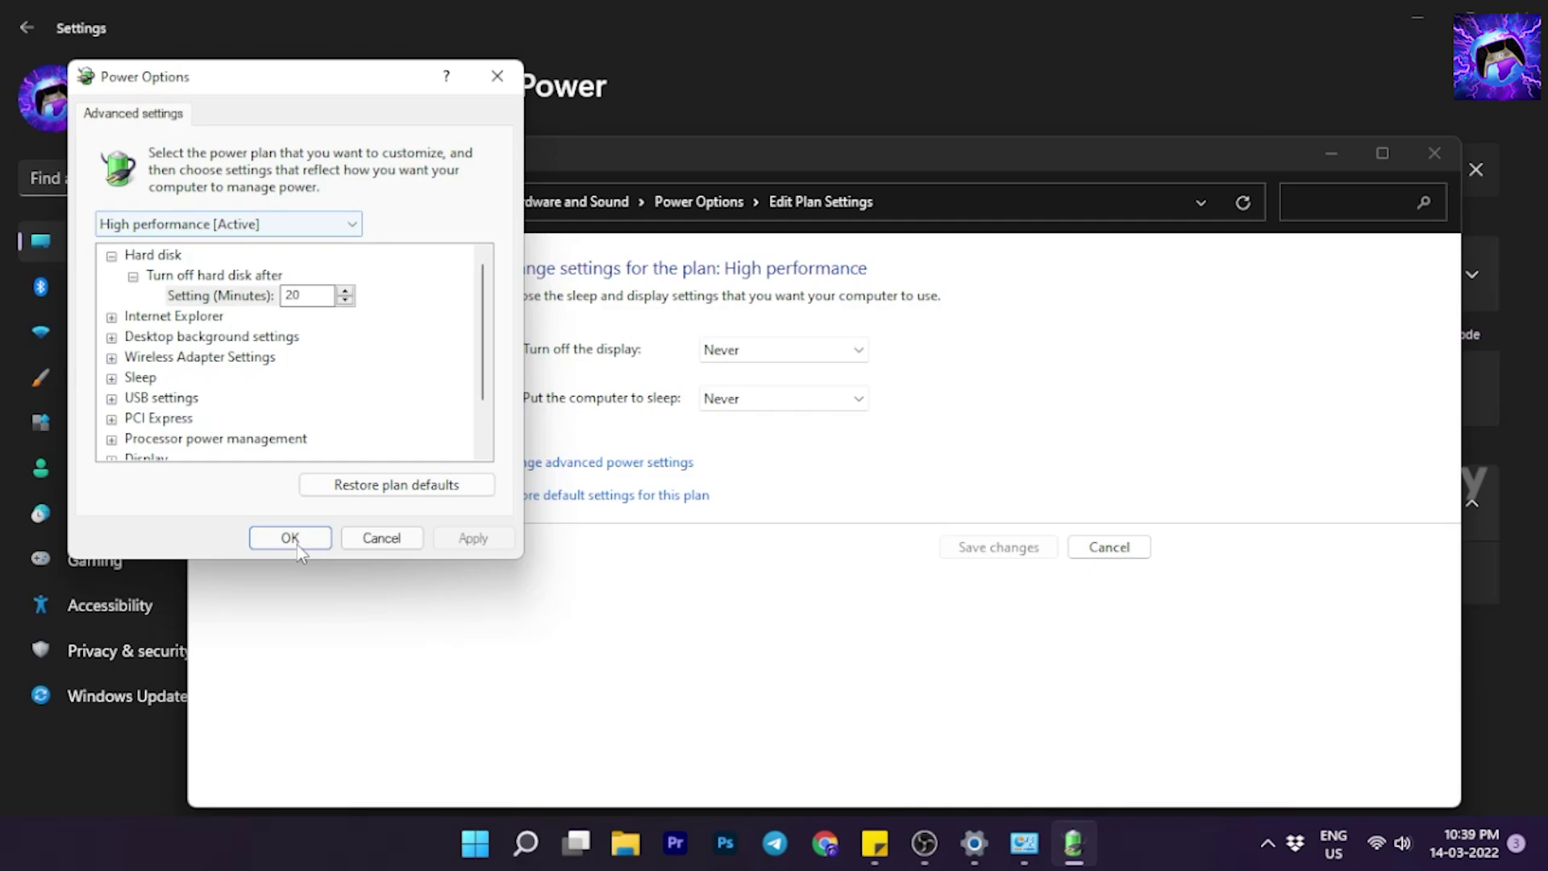
{"action": "left_click", "coordinate": [292, 539]}
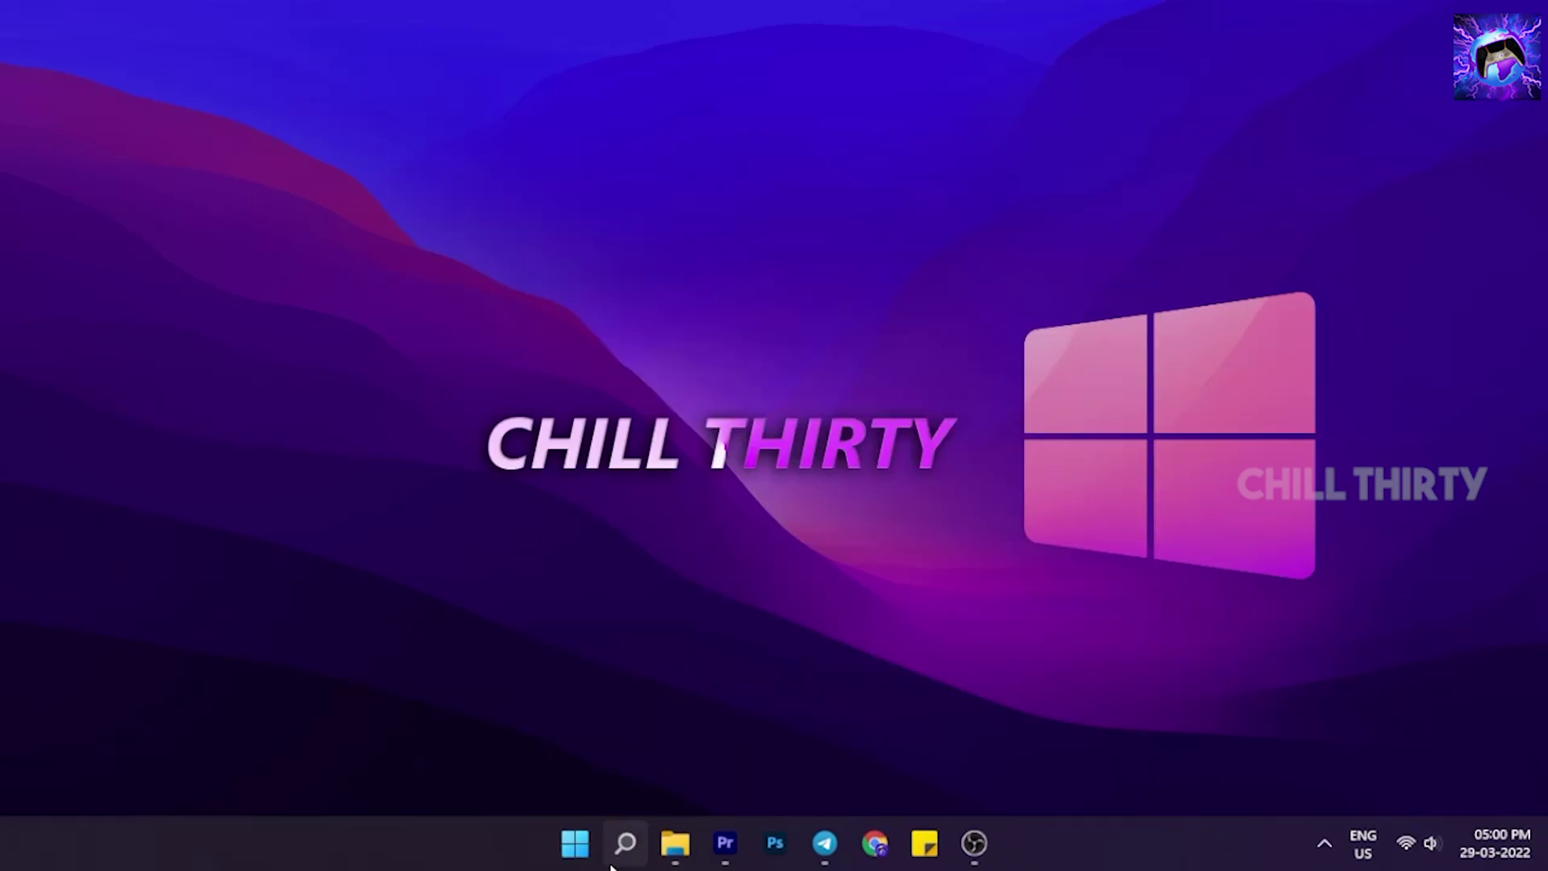
Search 'noti' to reach the Notifications settings page.
{"action": "left_click", "coordinate": [614, 860]}
{"action": "type", "text": "notifications & actions settings"}
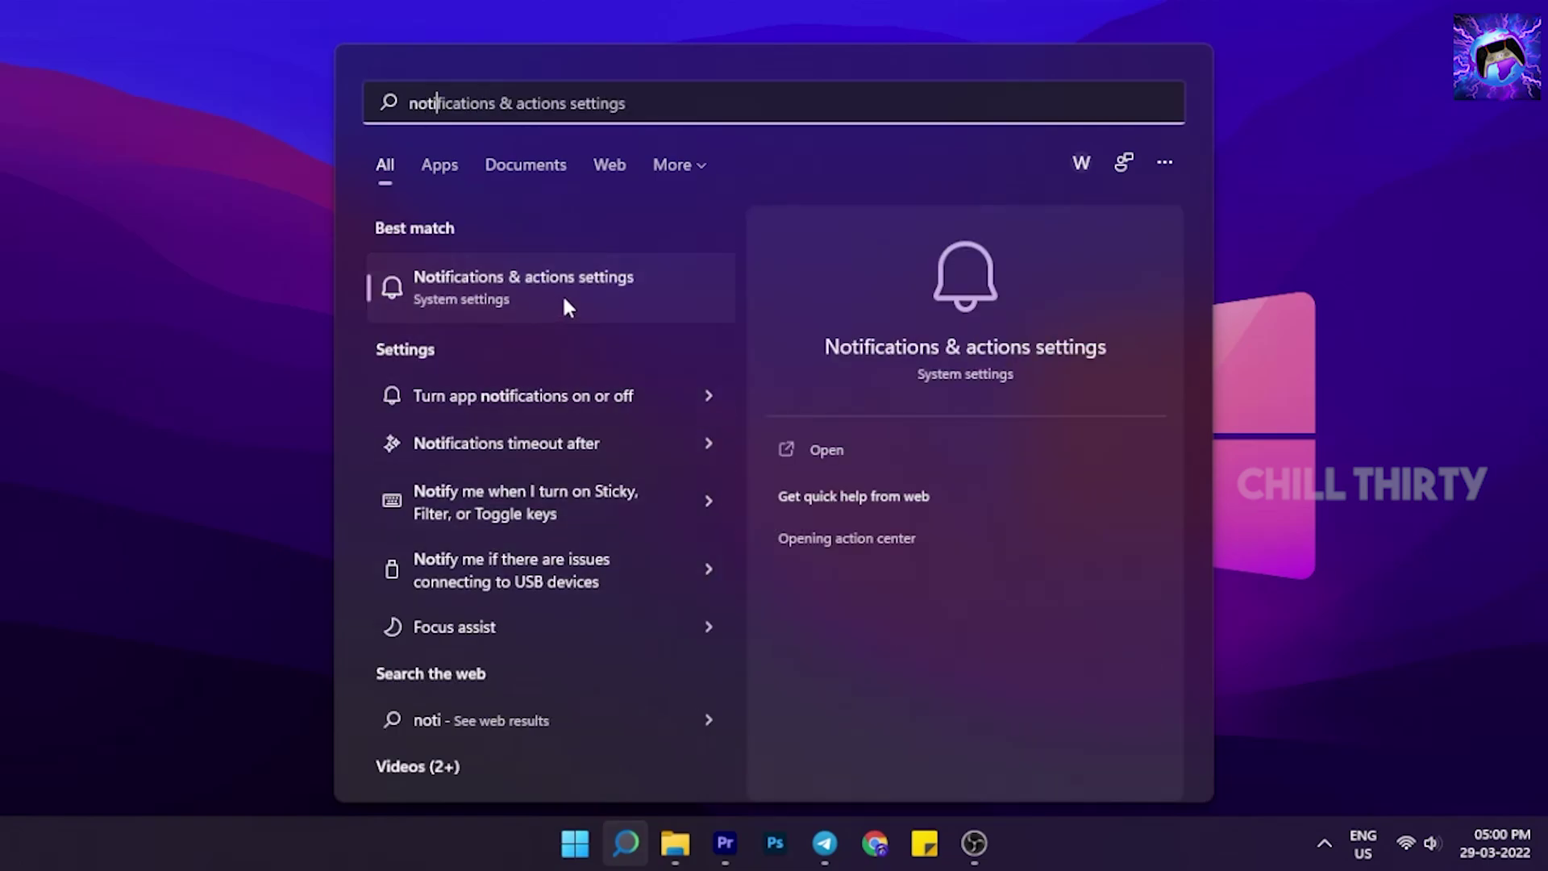
{"action": "left_click", "coordinate": [564, 300]}
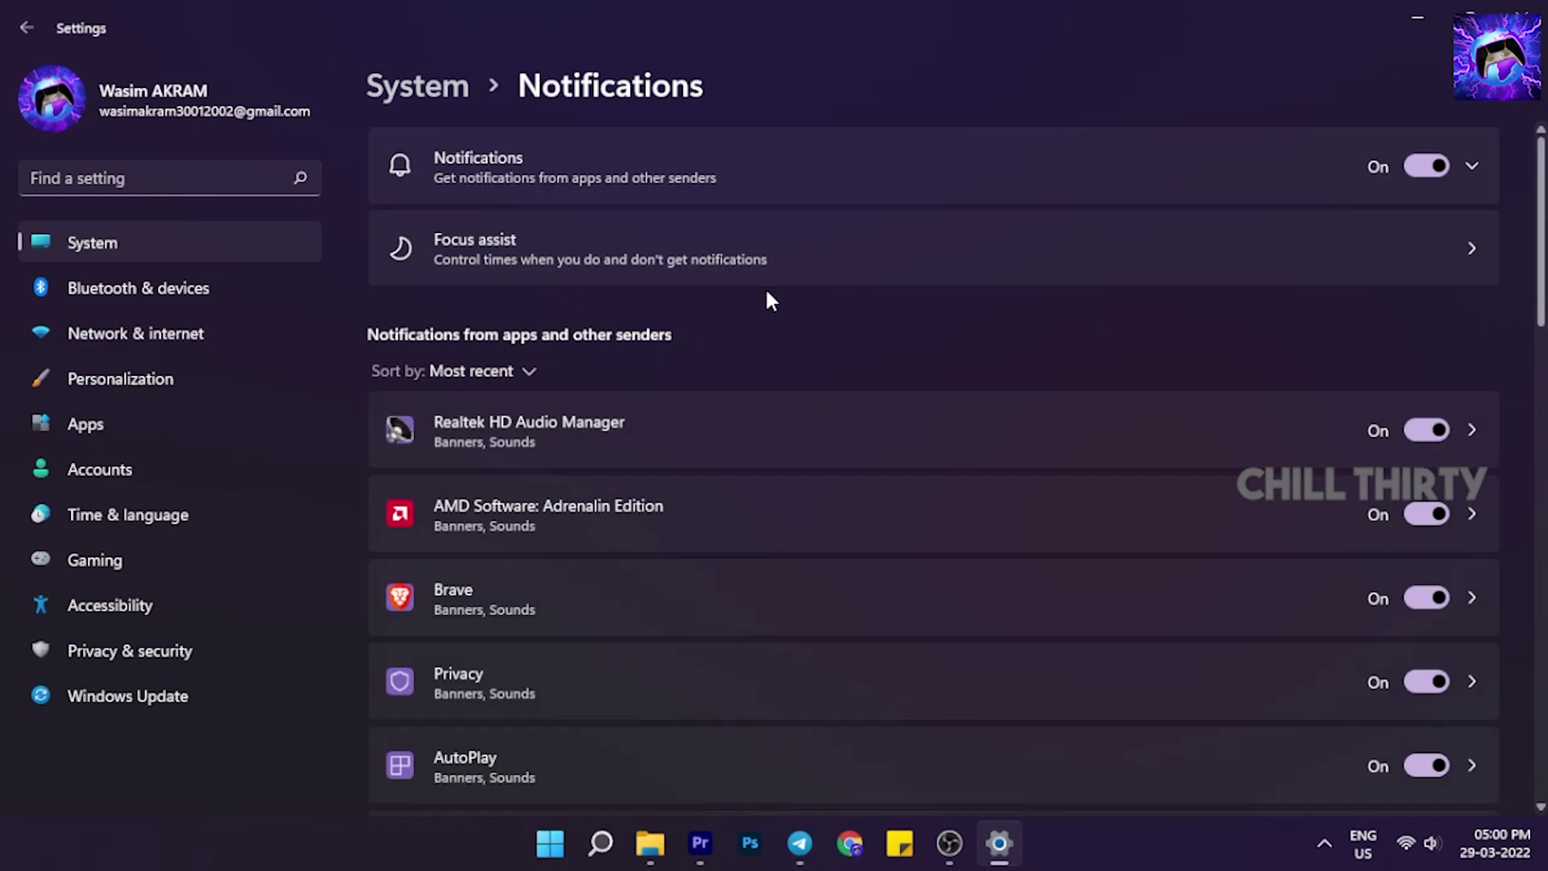
{"action": "scroll", "coordinate": [1138, 335], "scroll_direction": "down", "scroll_amount": 1}
Turn off notifications from AMD Software, Brave and 4K Video Downloader.
{"action": "left_click", "coordinate": [1427, 412]}
{"action": "scroll", "coordinate": [1428, 452], "scroll_direction": "down", "scroll_amount": 1}
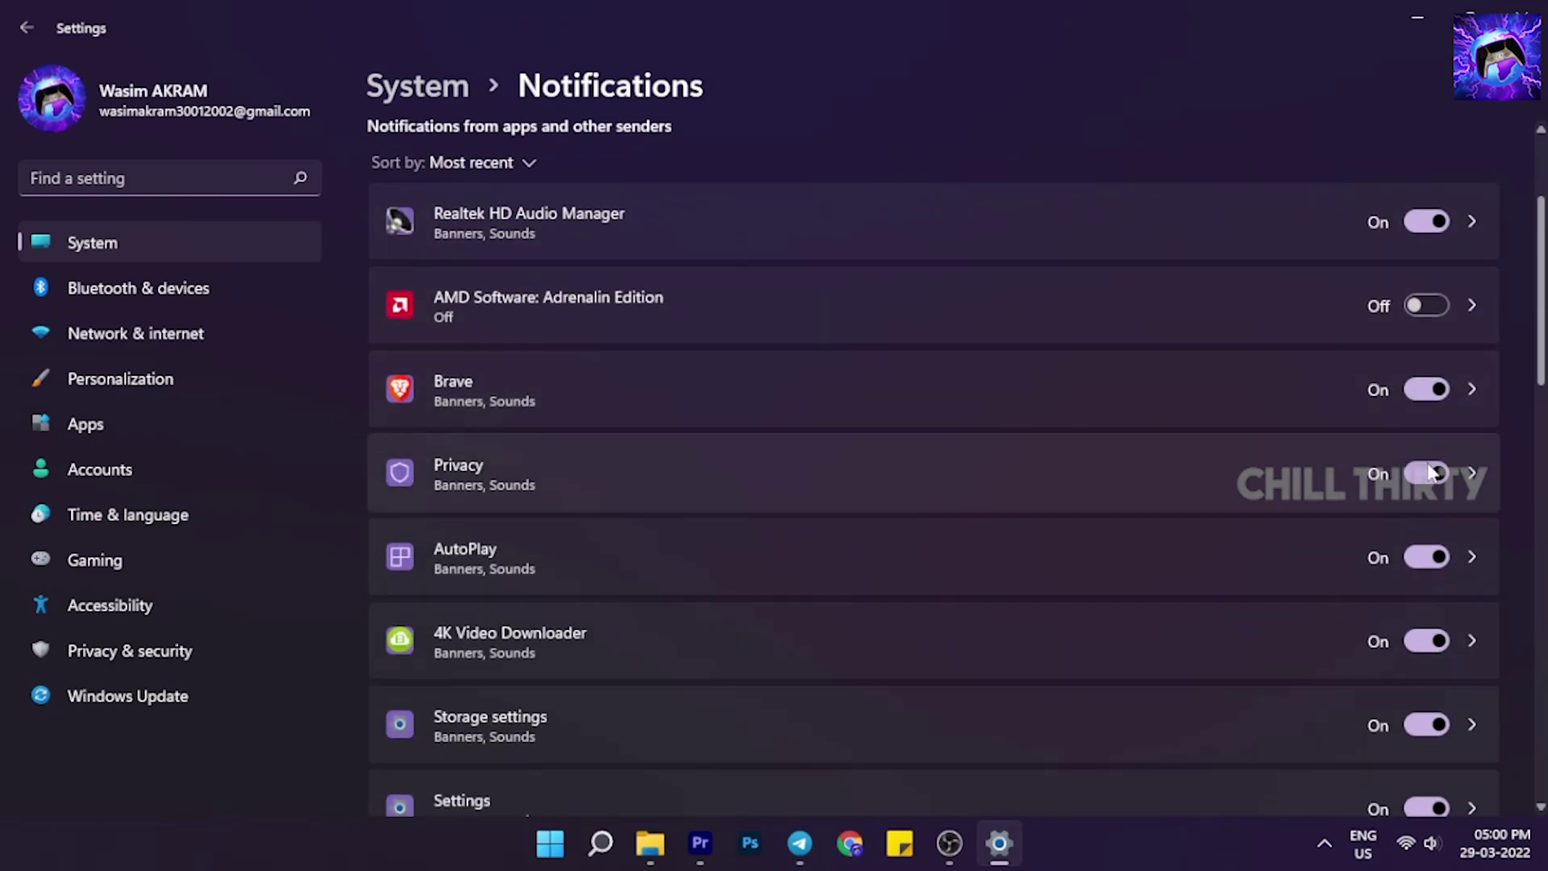
{"action": "left_click", "coordinate": [1427, 371]}
{"action": "scroll", "coordinate": [1209, 444], "scroll_direction": "down", "scroll_amount": 2}
{"action": "left_click", "coordinate": [1428, 437]}
Turn off notifications from Microsoft Store and Discord, then review the app list.
{"action": "scroll", "coordinate": [1282, 492], "scroll_direction": "down", "scroll_amount": 5}
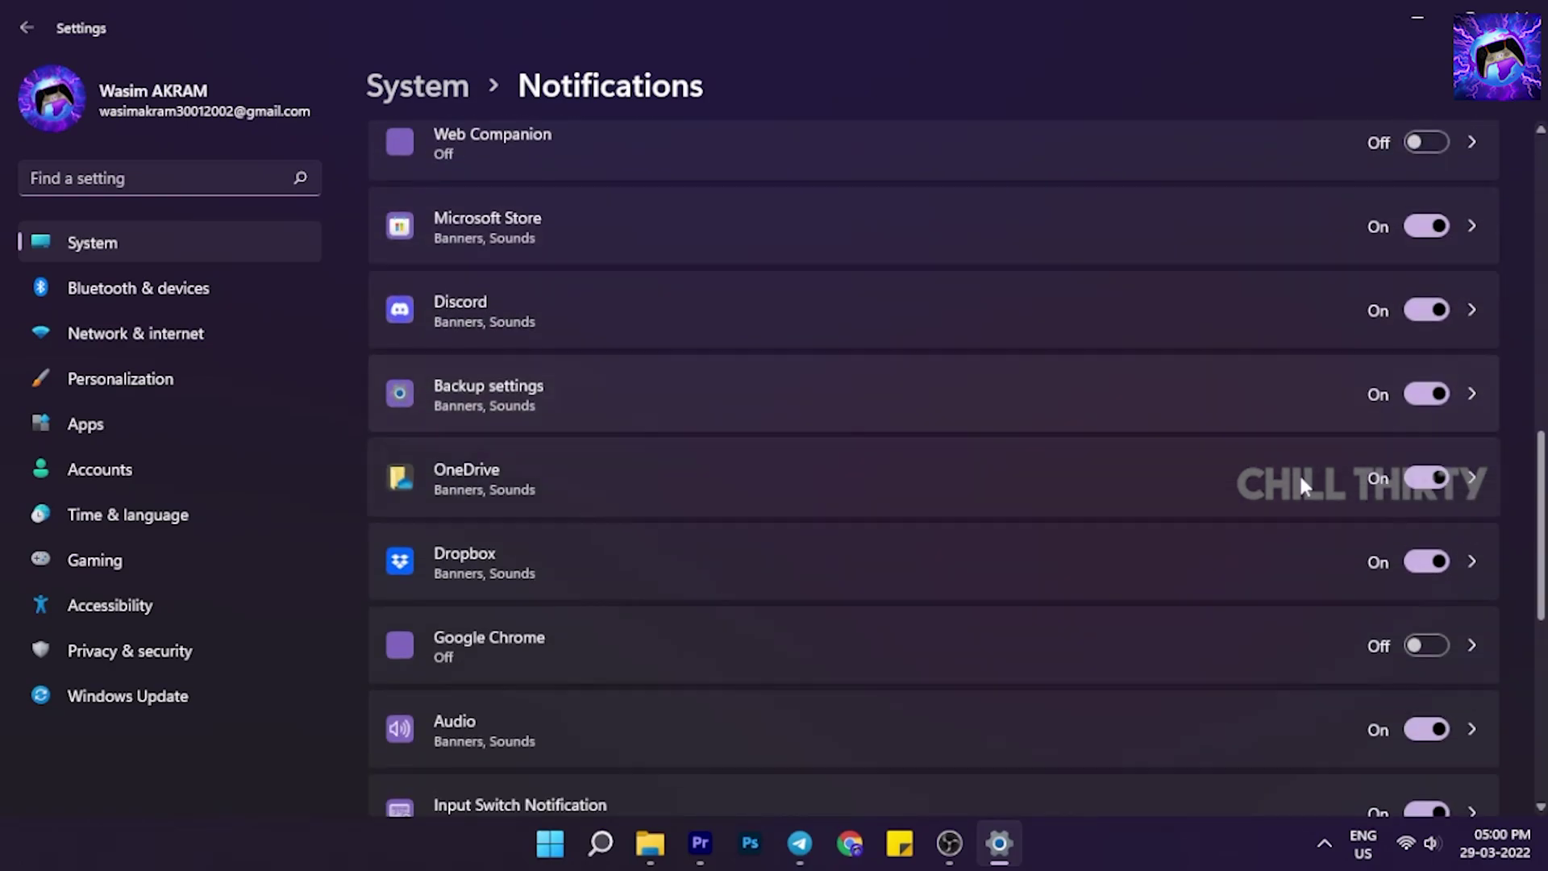
{"action": "left_click", "coordinate": [1427, 225]}
{"action": "left_click", "coordinate": [1427, 309]}
{"action": "scroll", "coordinate": [1394, 349], "scroll_direction": "up", "scroll_amount": 1}
{"action": "scroll", "coordinate": [1376, 440], "scroll_direction": "down", "scroll_amount": 2}
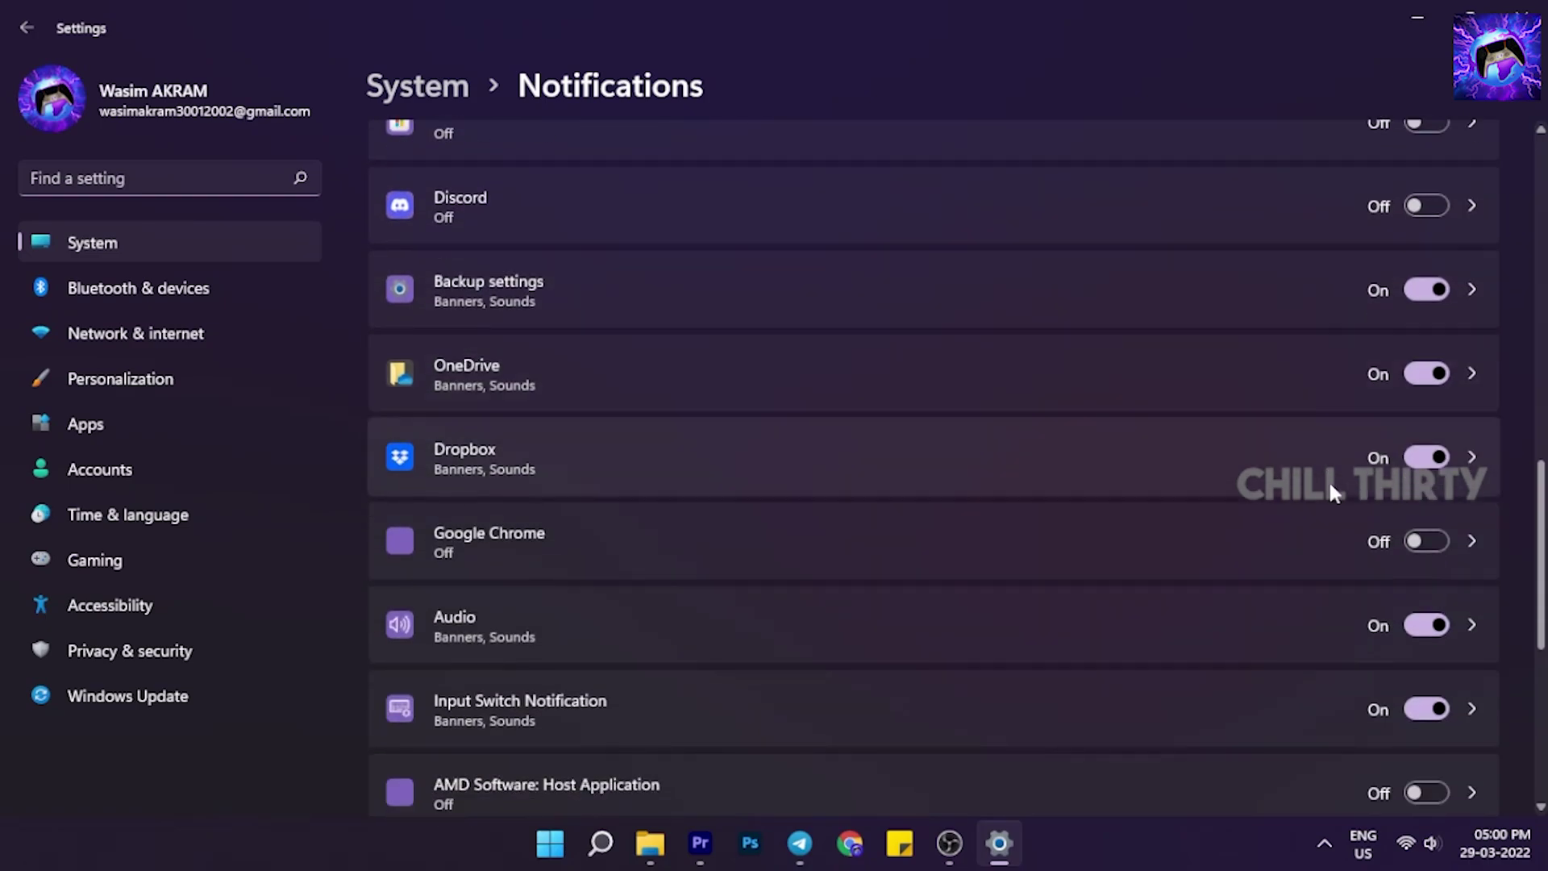
{"action": "scroll", "coordinate": [1308, 487], "scroll_direction": "down", "scroll_amount": 5}
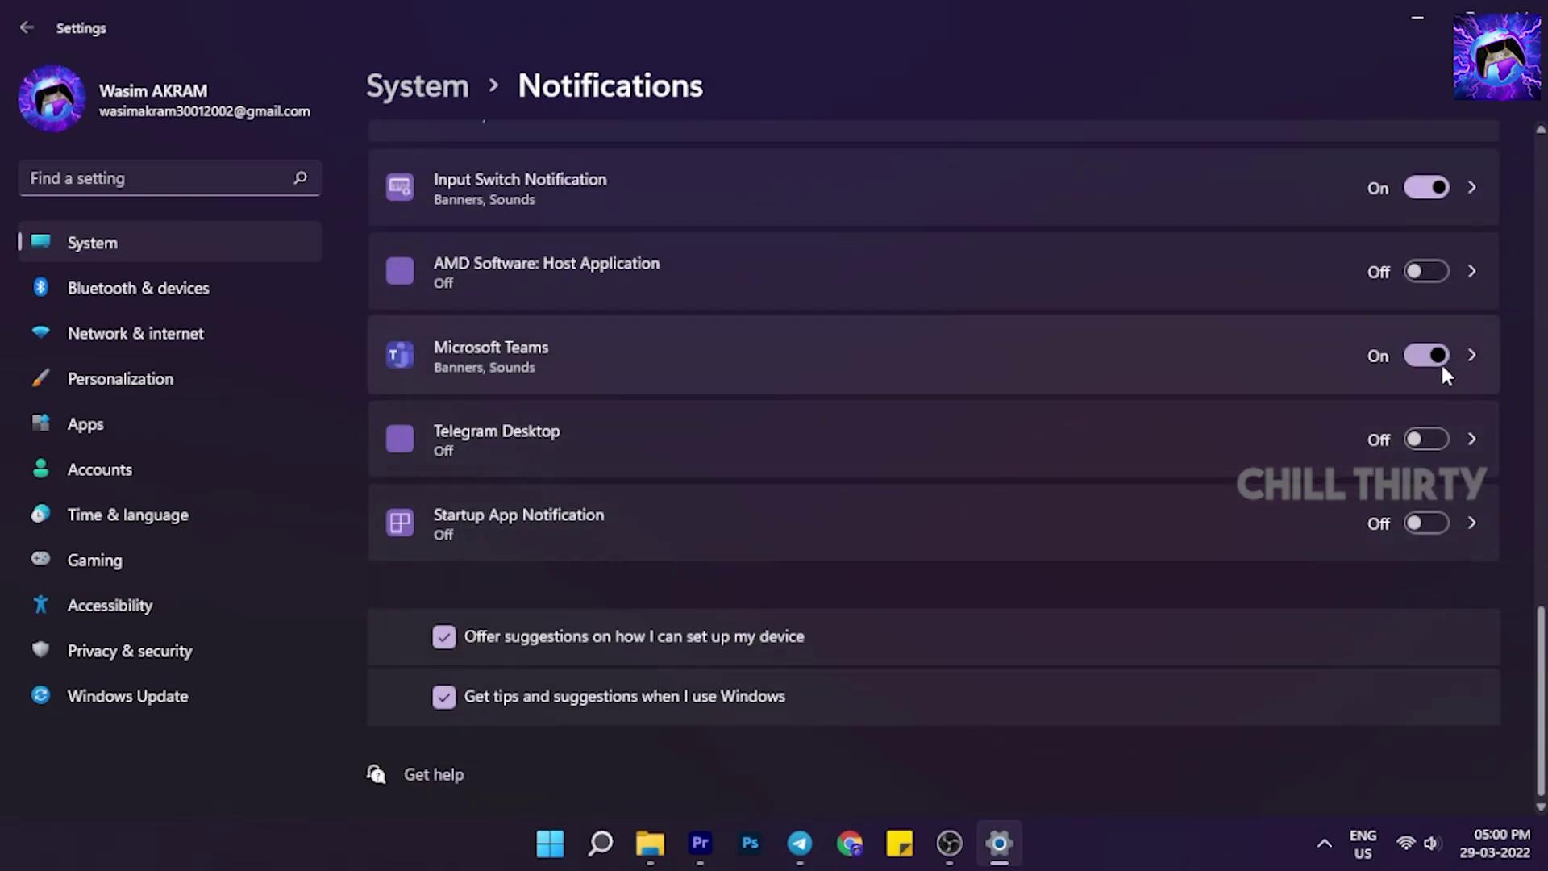
{"action": "scroll", "coordinate": [1370, 484], "scroll_direction": "up", "scroll_amount": 3}
{"action": "scroll", "coordinate": [1362, 549], "scroll_direction": "up", "scroll_amount": 10}
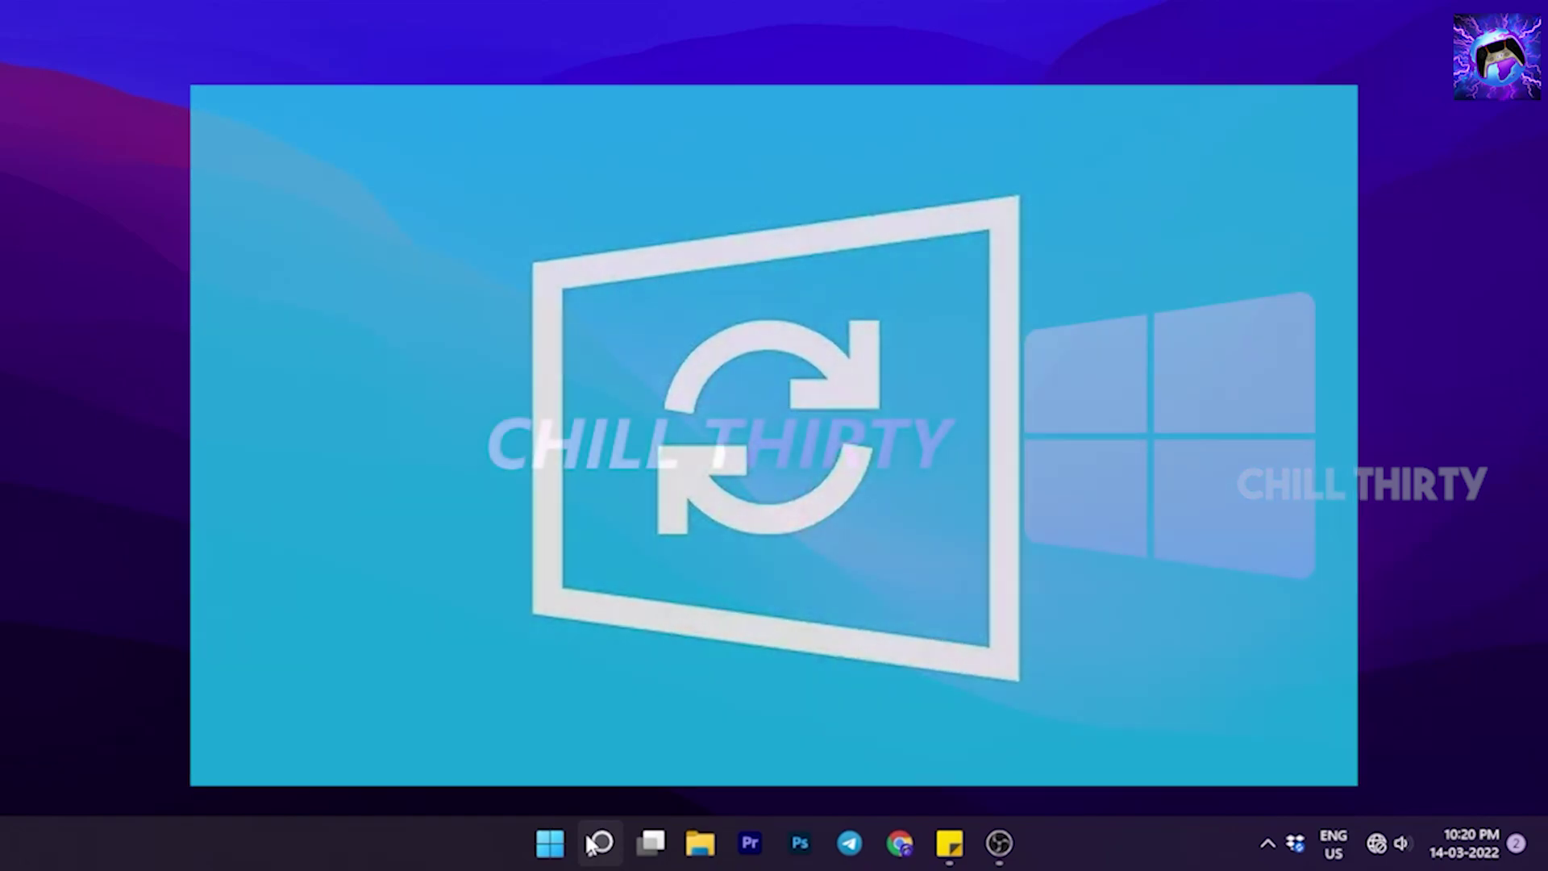
Search 'SYSTEM UP' to reach Windows Update and run Check for updates.
{"action": "left_click", "coordinate": [595, 844]}
{"action": "type", "text": "SYS"}
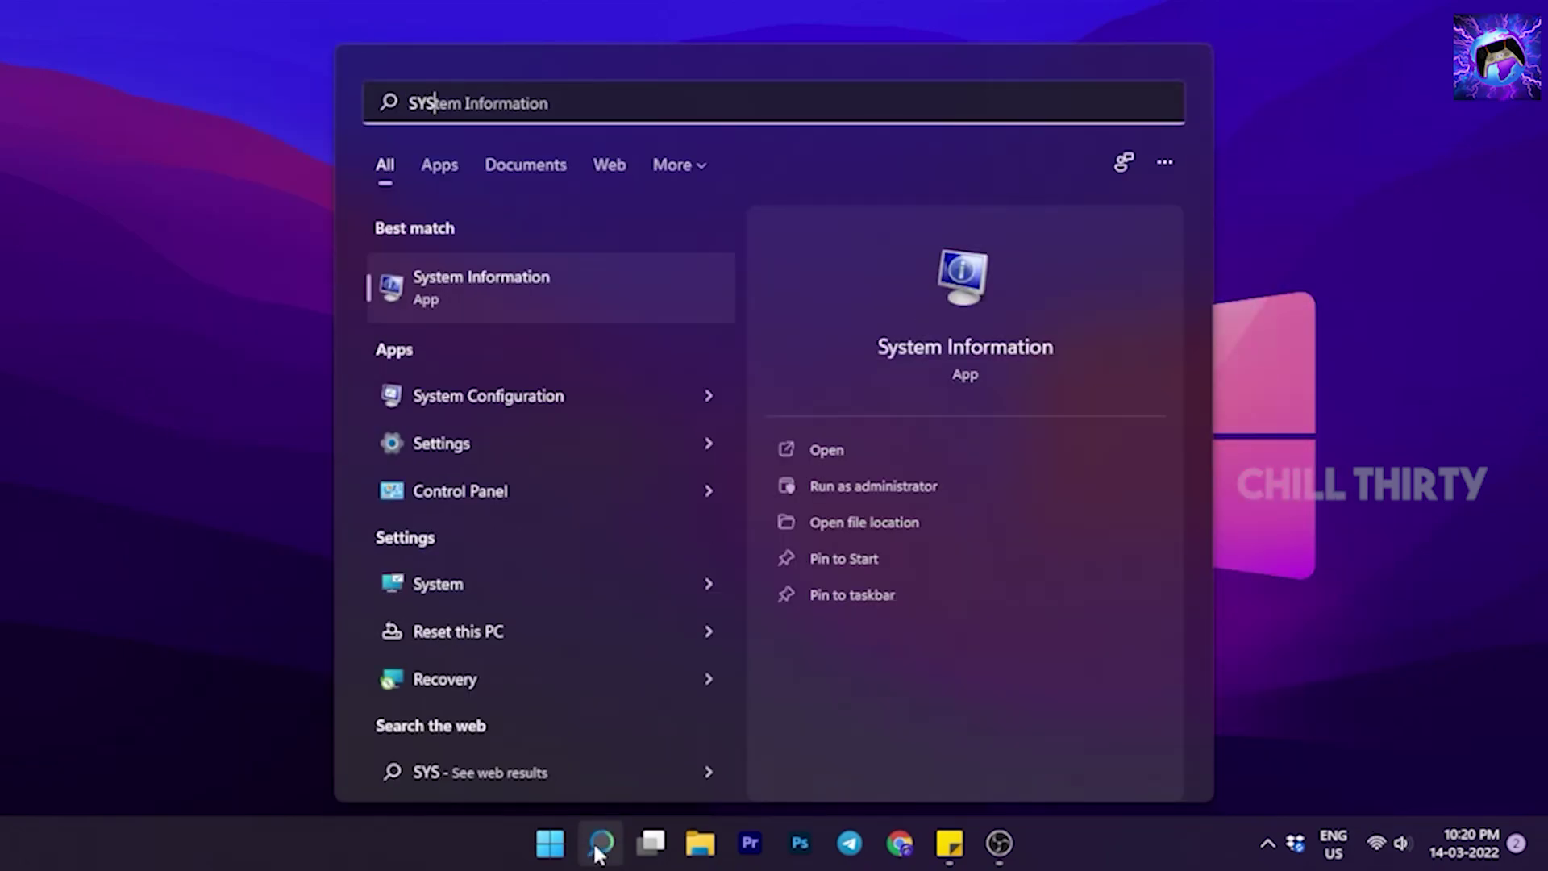
{"action": "type", "text": "TEM UP"}
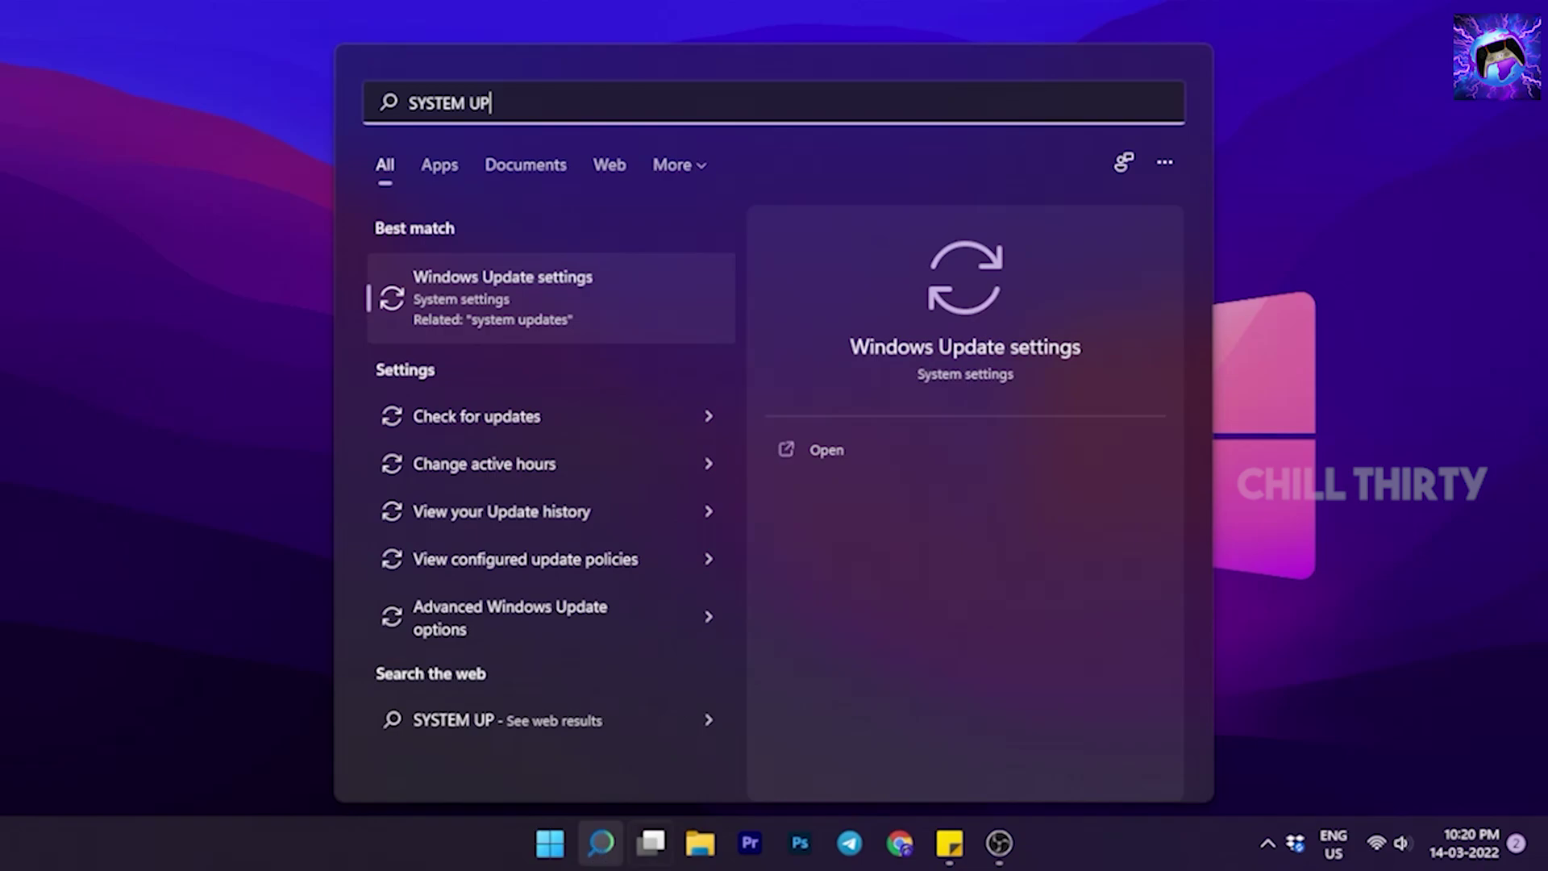
{"action": "left_click", "coordinate": [542, 279]}
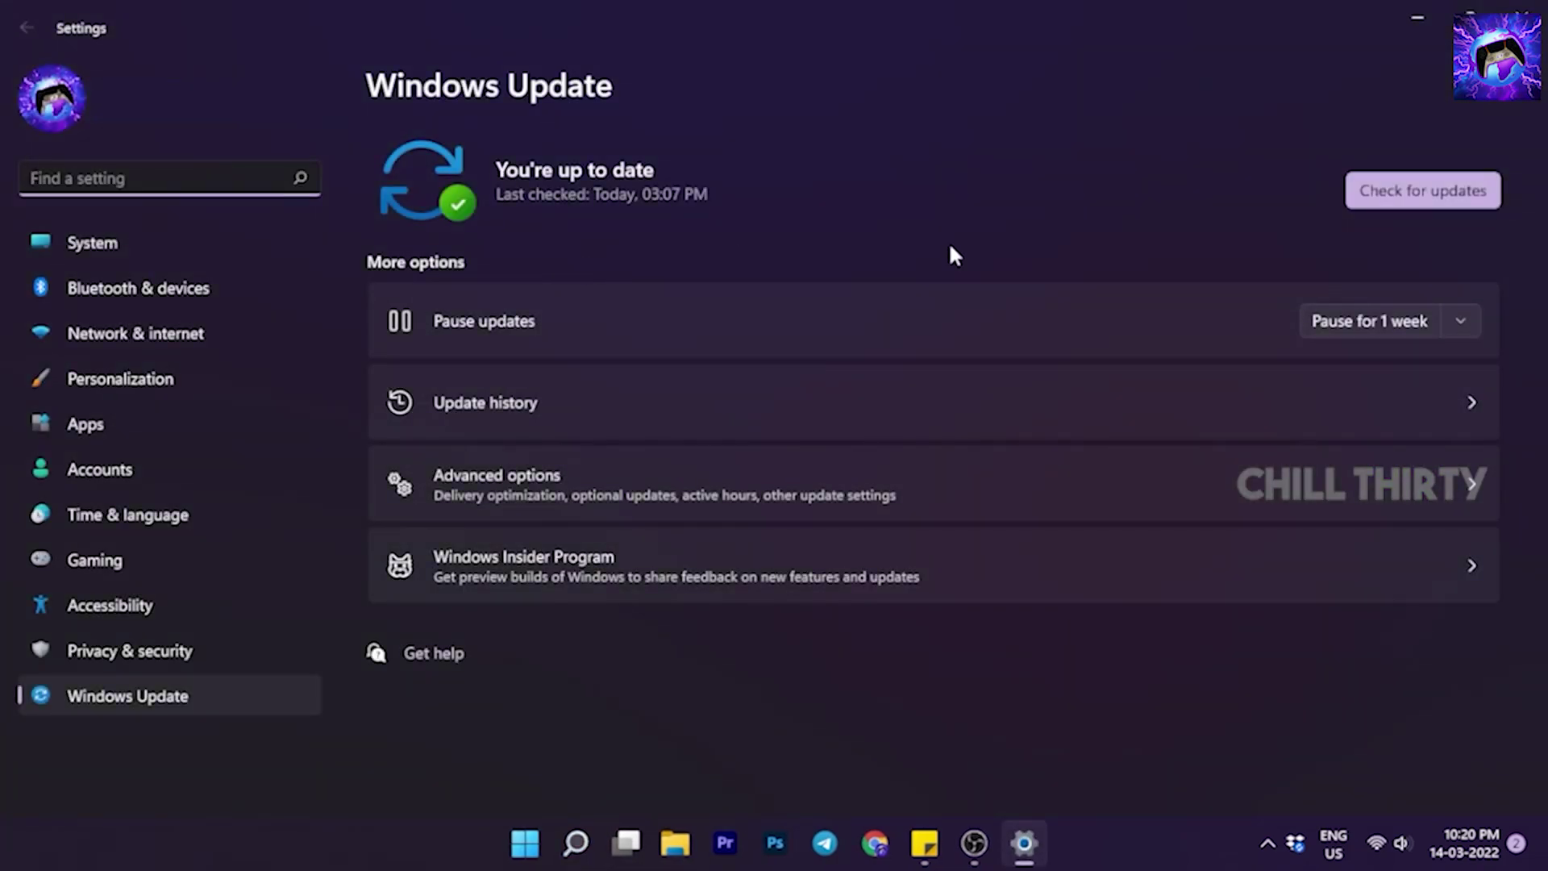
{"action": "left_click", "coordinate": [1393, 190]}
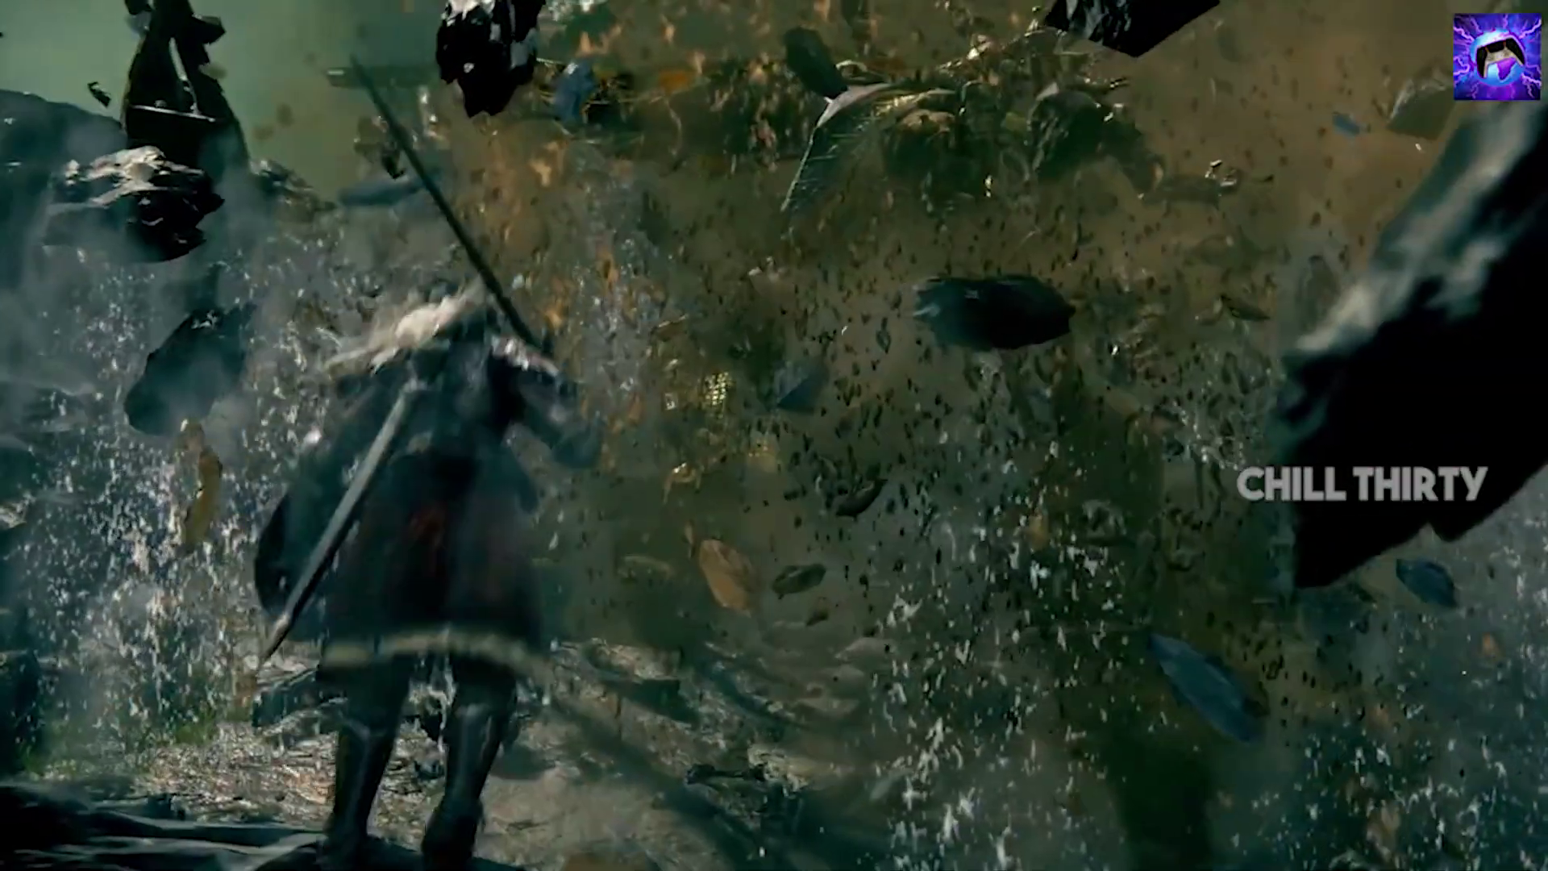
{"action": "scroll", "coordinate": [774, 484], "scroll_direction": "down", "scroll_amount": 2}
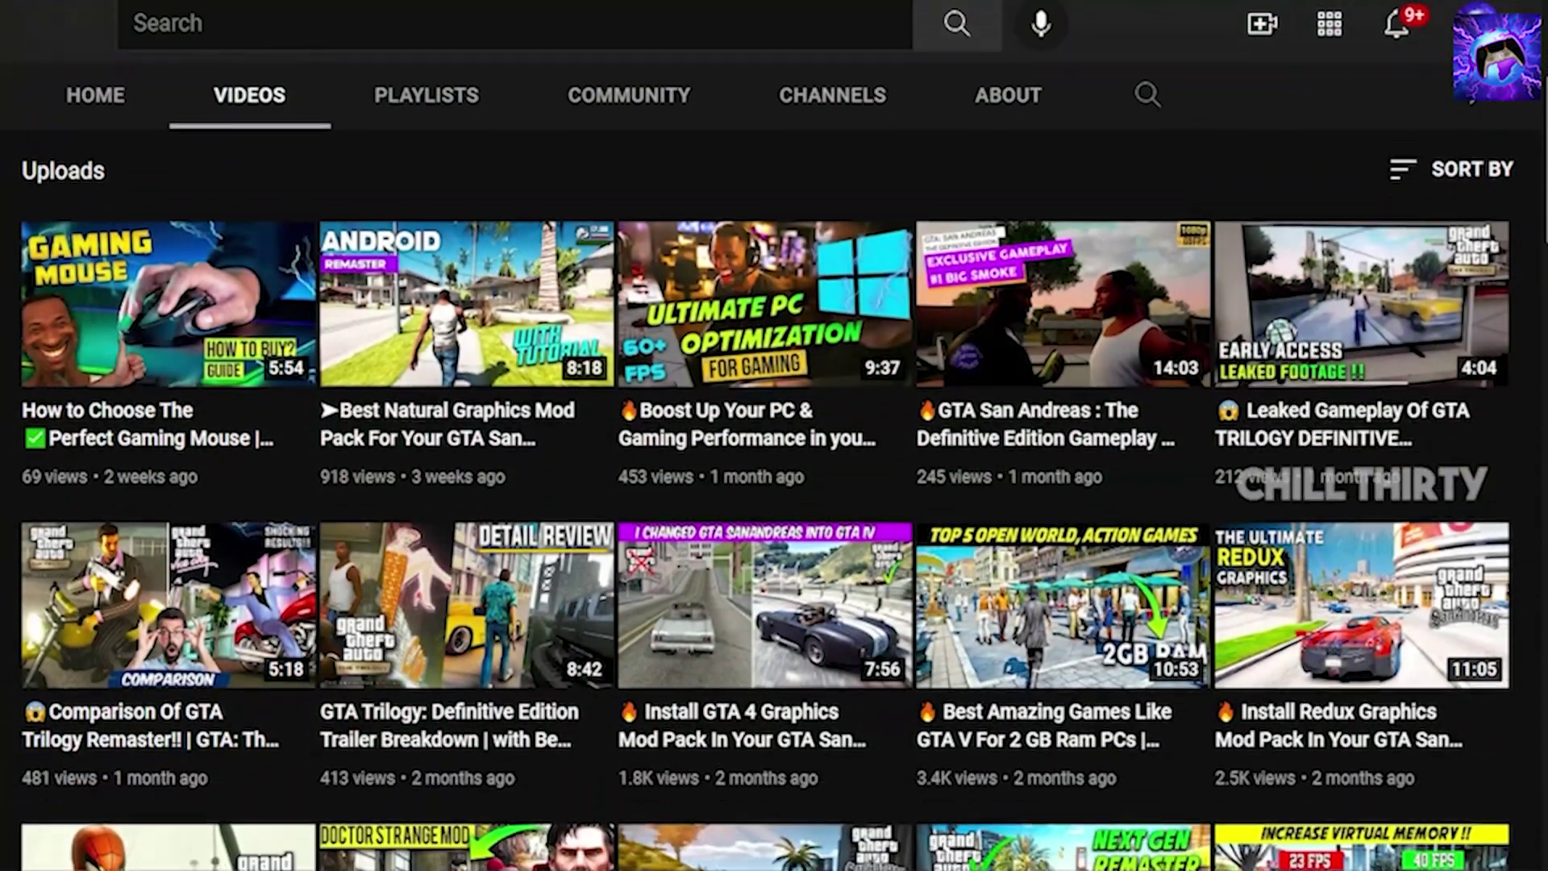